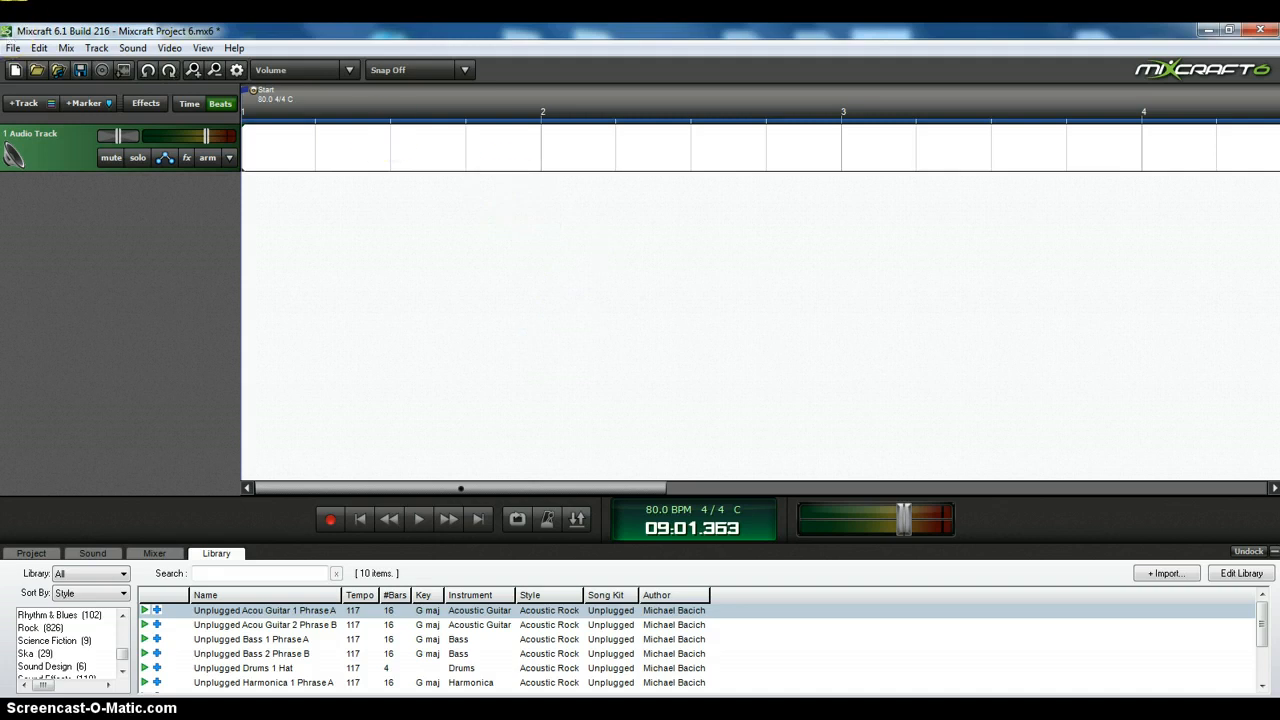
# - Switch to the web browser and examine the chord symbols on the "Let it be" lead sheet
pyautogui.moveTo(105, 705)
pyautogui.click(105, 680)
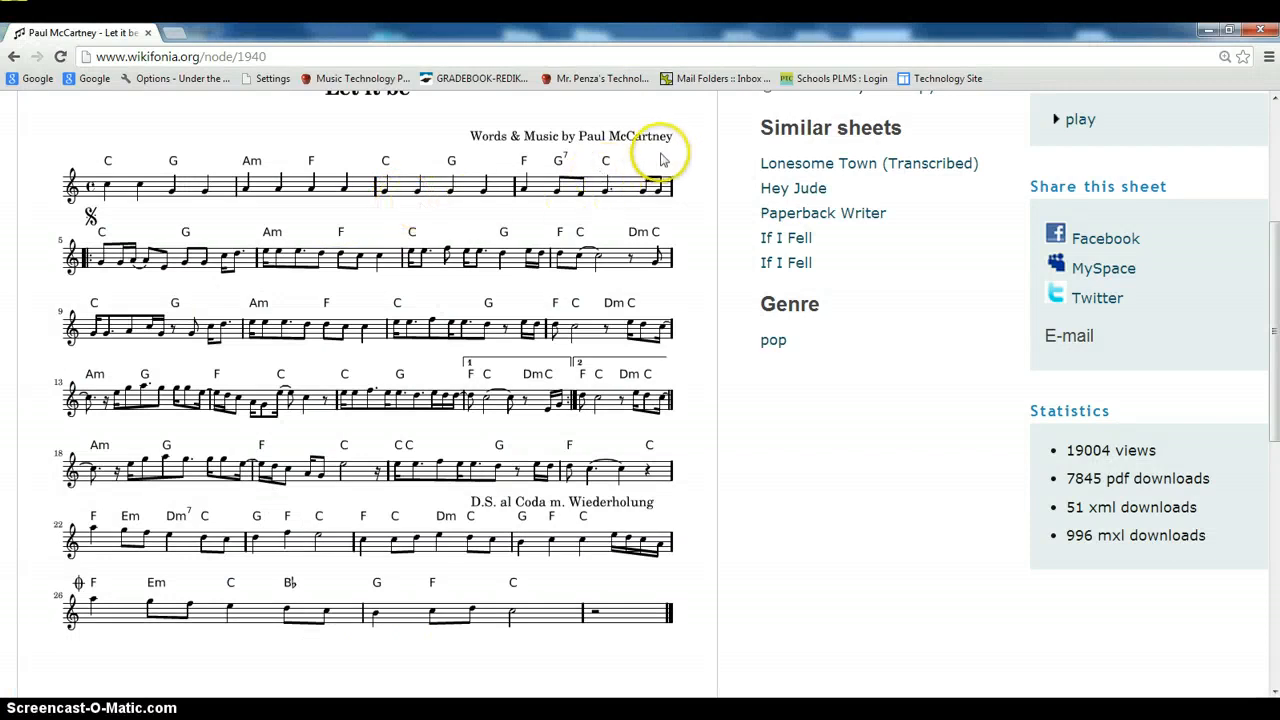
pyautogui.scroll(1, 660, 160)
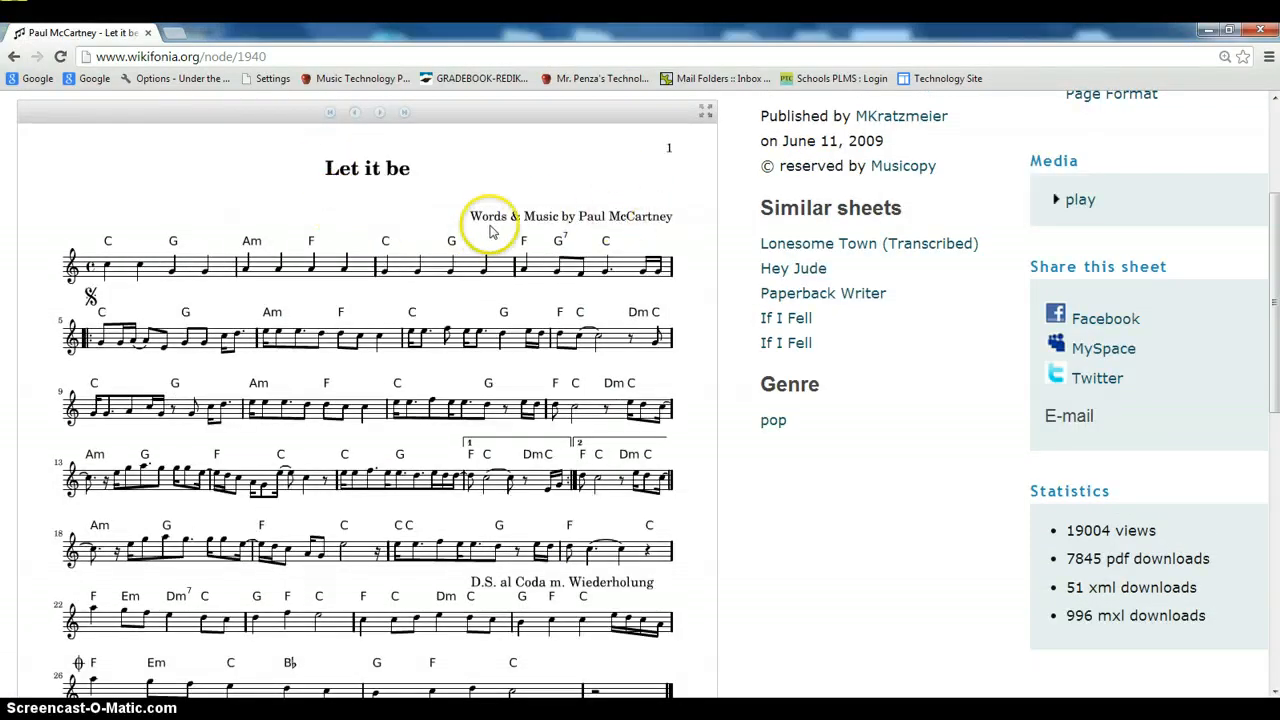
pyautogui.scroll(-1, 480, 235)
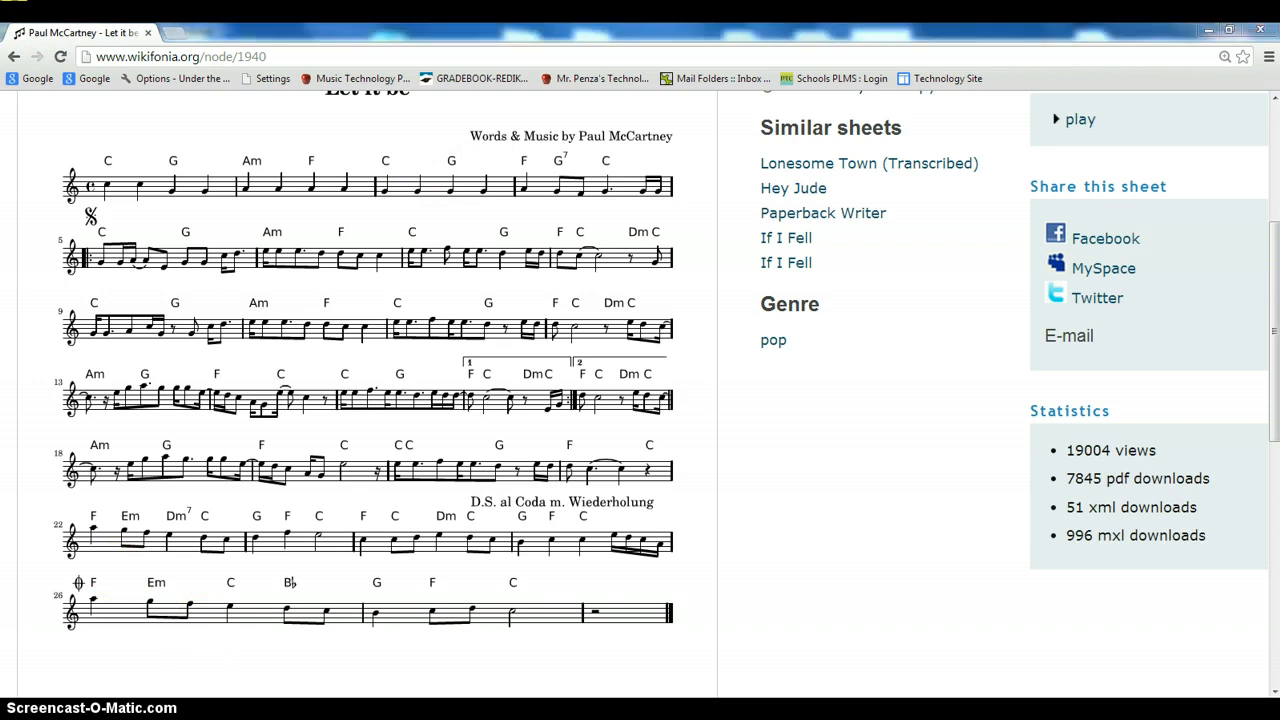
# - Back in Mixcraft, place the Unplugged Acou Guitar 1 Phrase A loop at the start of track 1, matching the project to the sound
pyautogui.hotkey('alt', 'Tab')
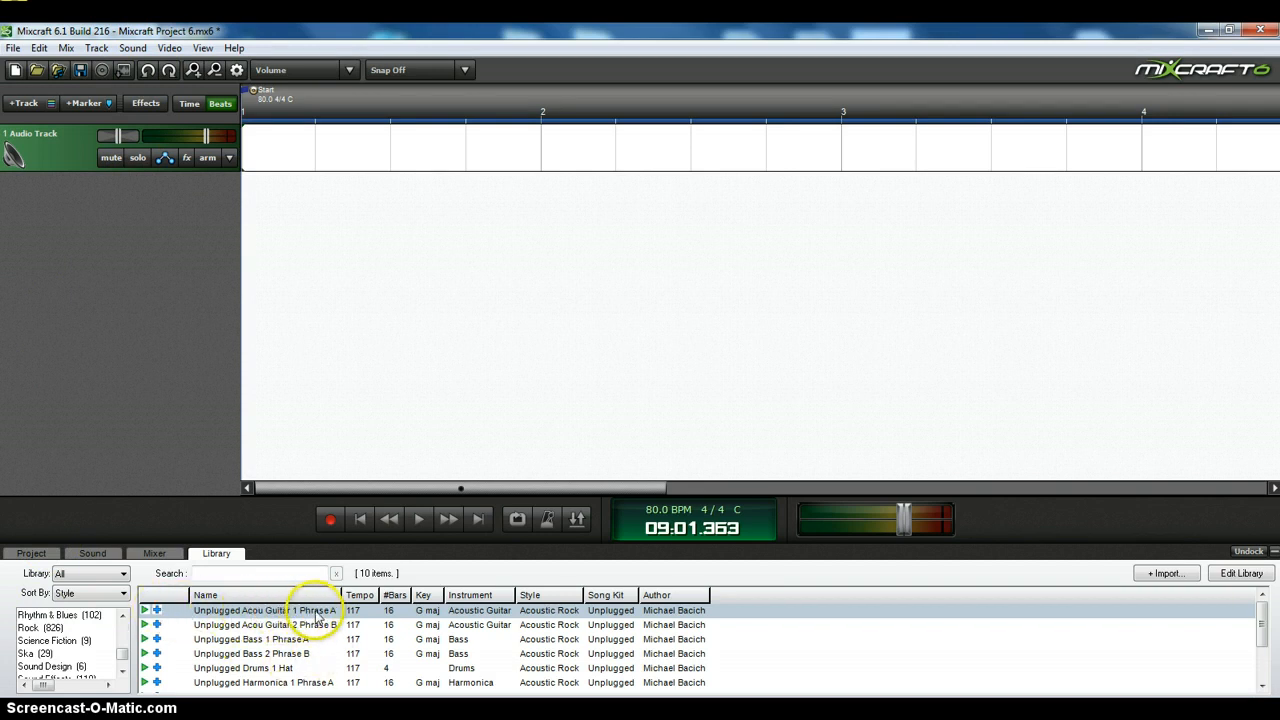
pyautogui.moveTo(189, 609); pyautogui.dragTo(183, 520)
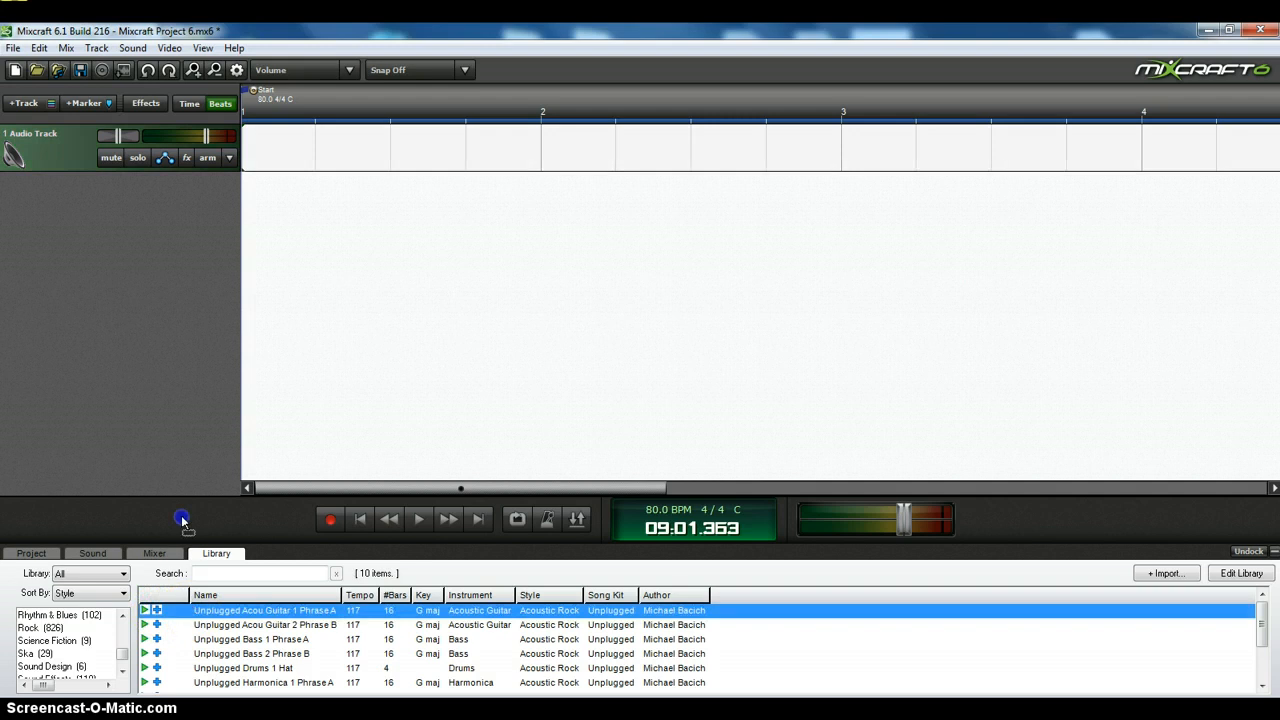
pyautogui.moveTo(243, 147); pyautogui.dragTo(245, 150)
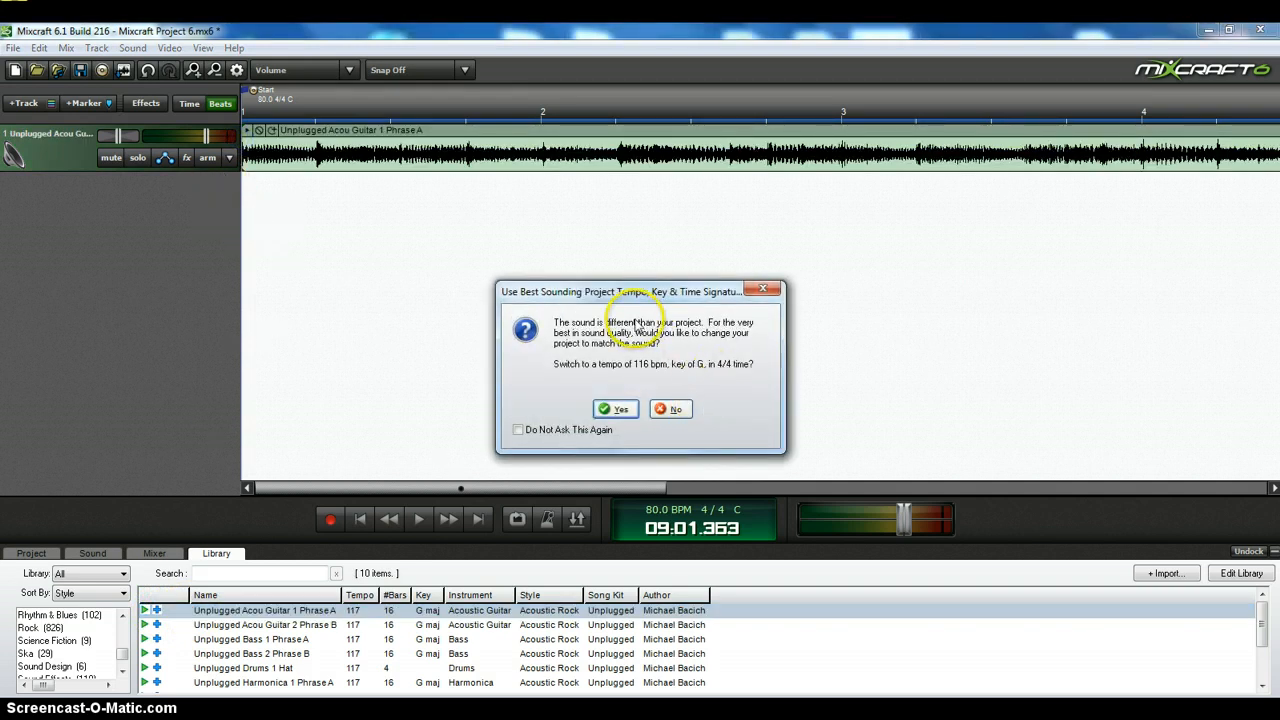
pyautogui.moveTo(615, 278); pyautogui.dragTo(560, 245)
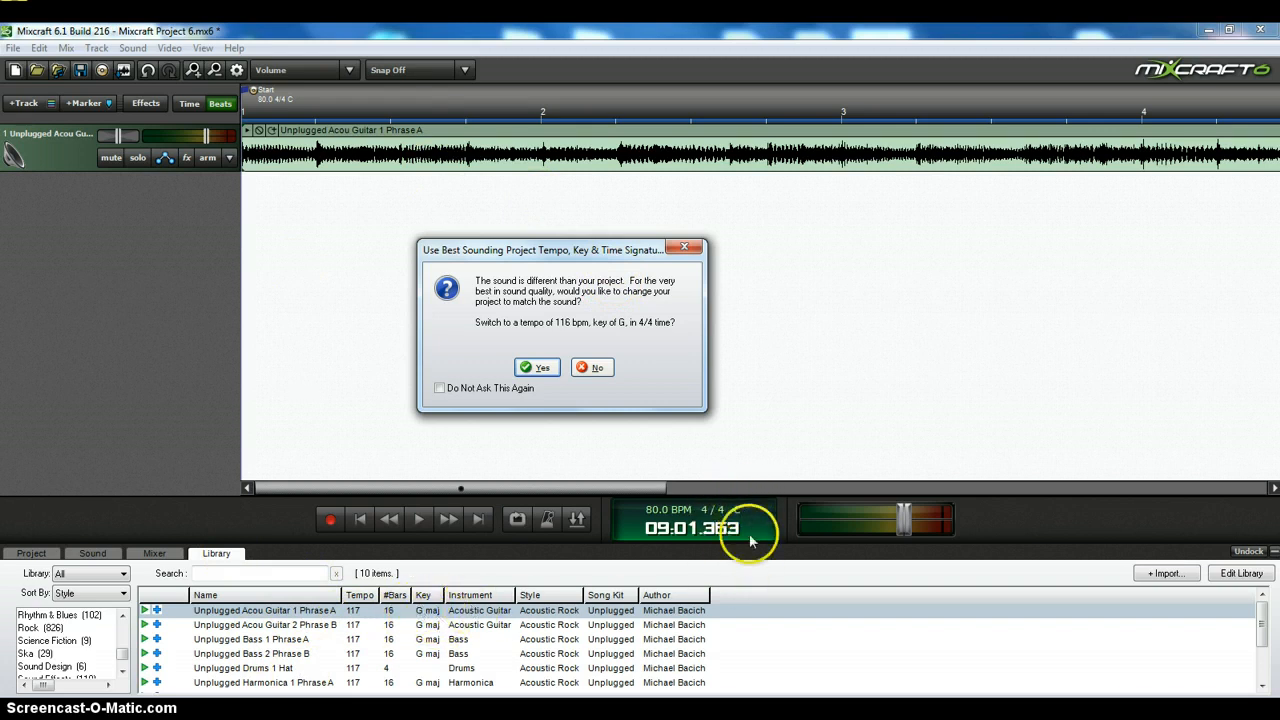
pyautogui.click(541, 368)
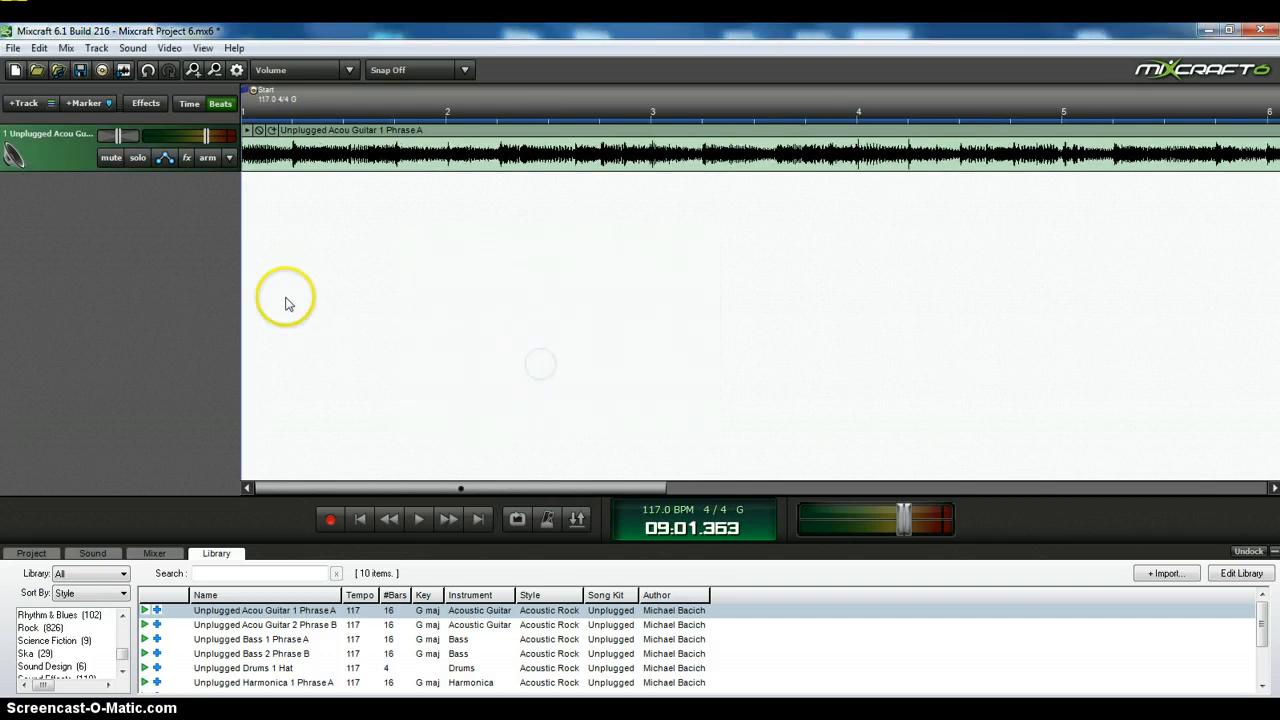
# - Play a short stretch of the guitar loop and return the playhead to the start of the project
pyautogui.click(419, 519)
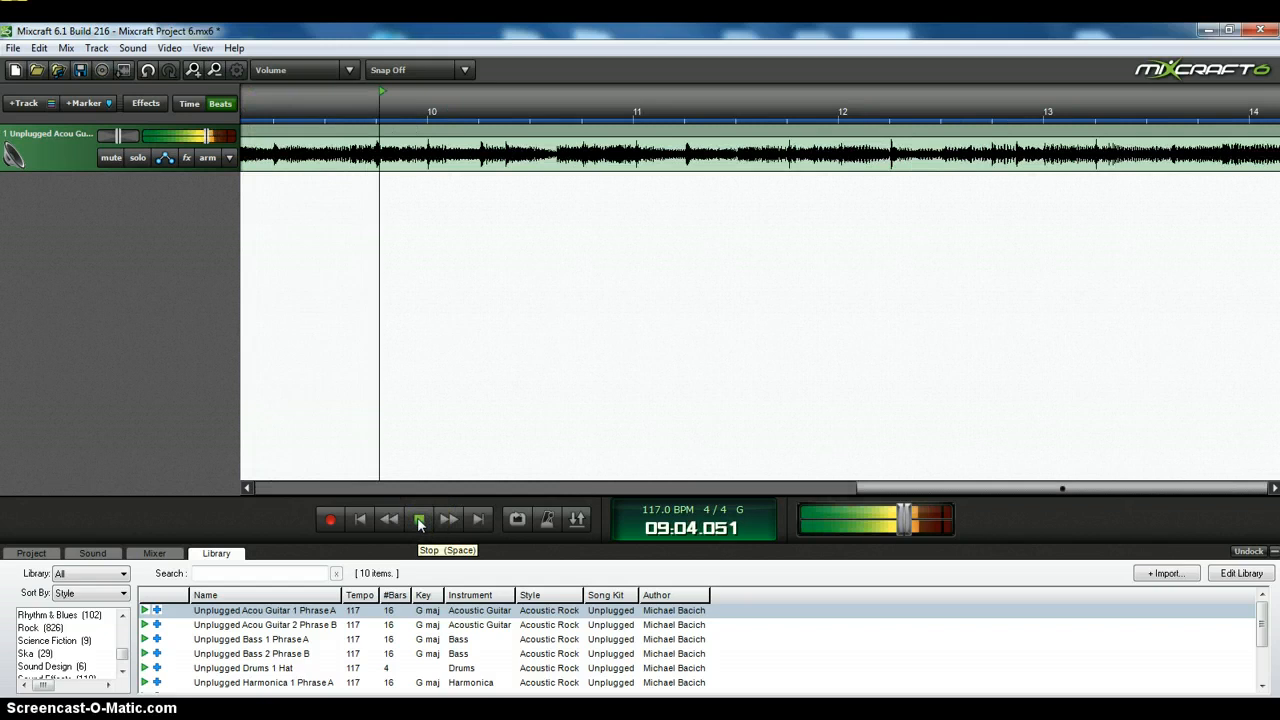
pyautogui.click(419, 520)
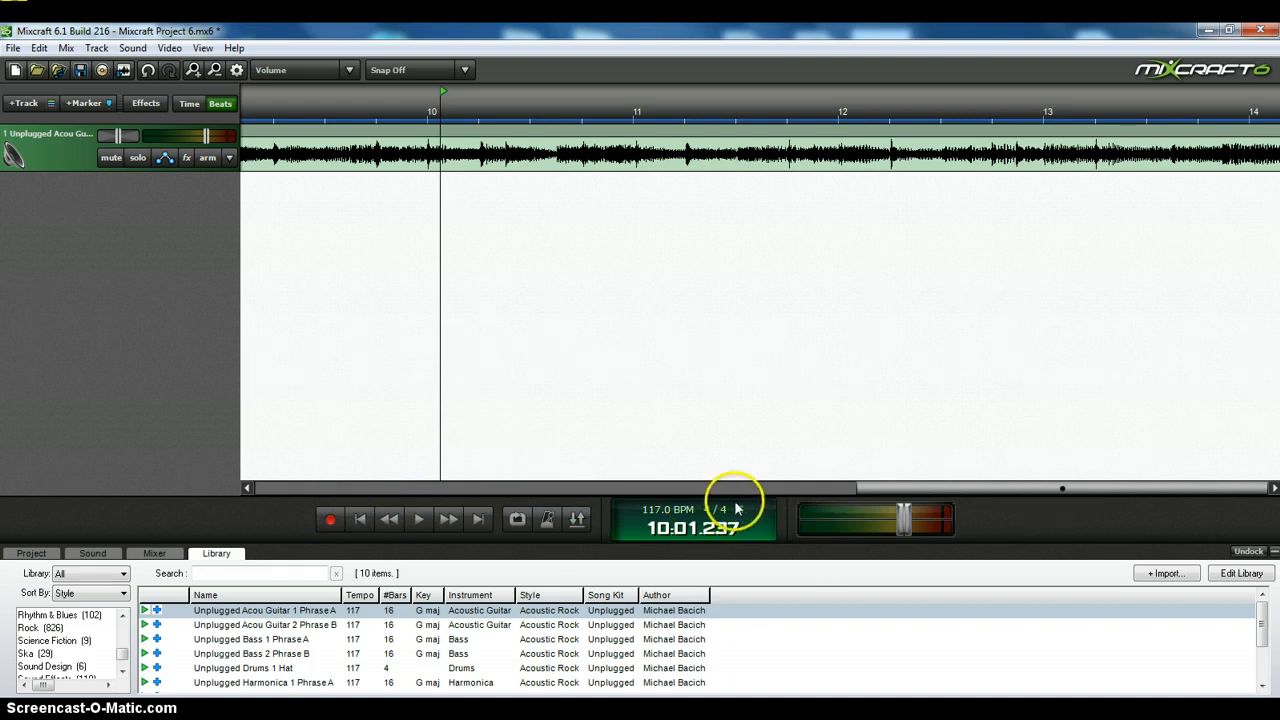
pyautogui.click(361, 521)
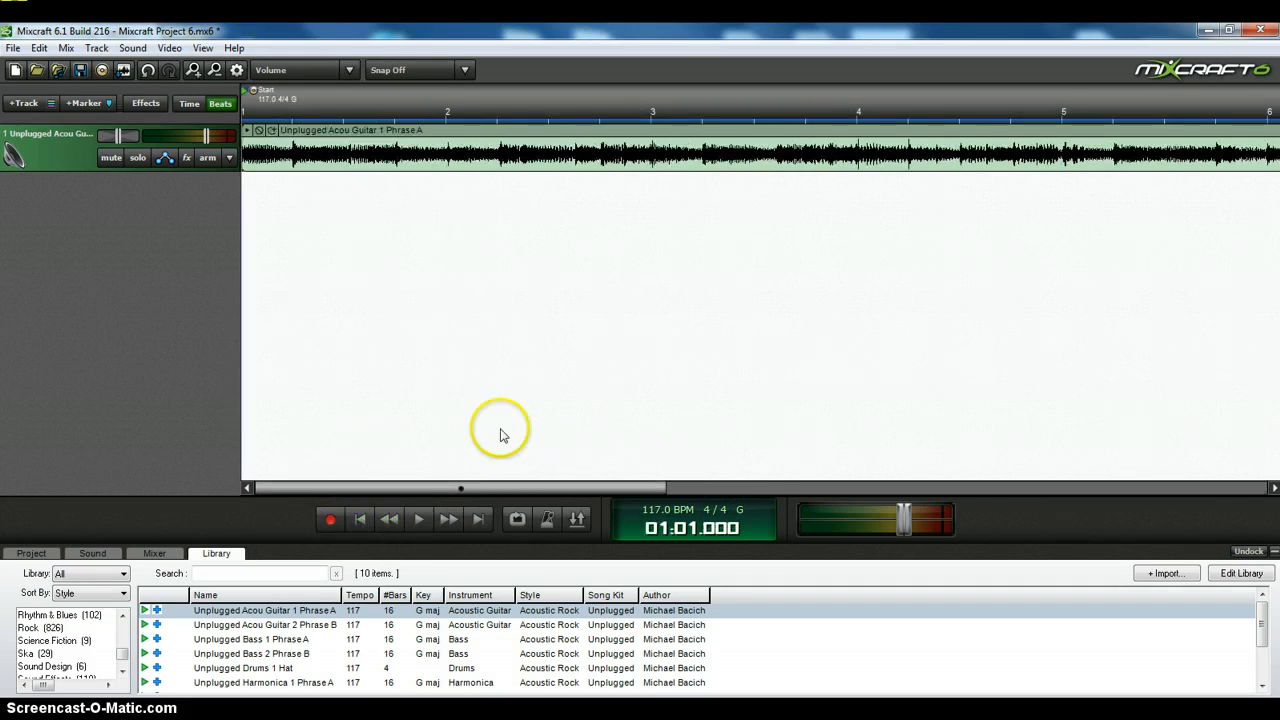
# - Set the project key to C in the Start marker's settings
pyautogui.click(738, 514)
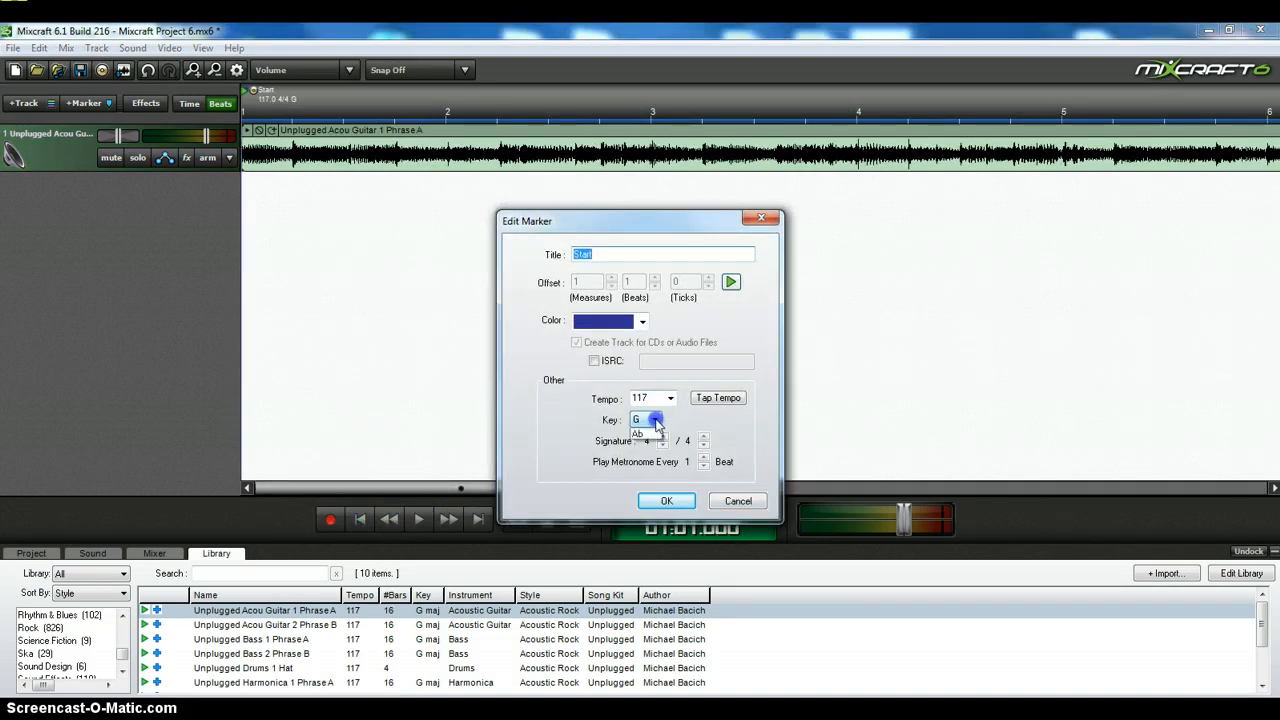
pyautogui.click(640, 465)
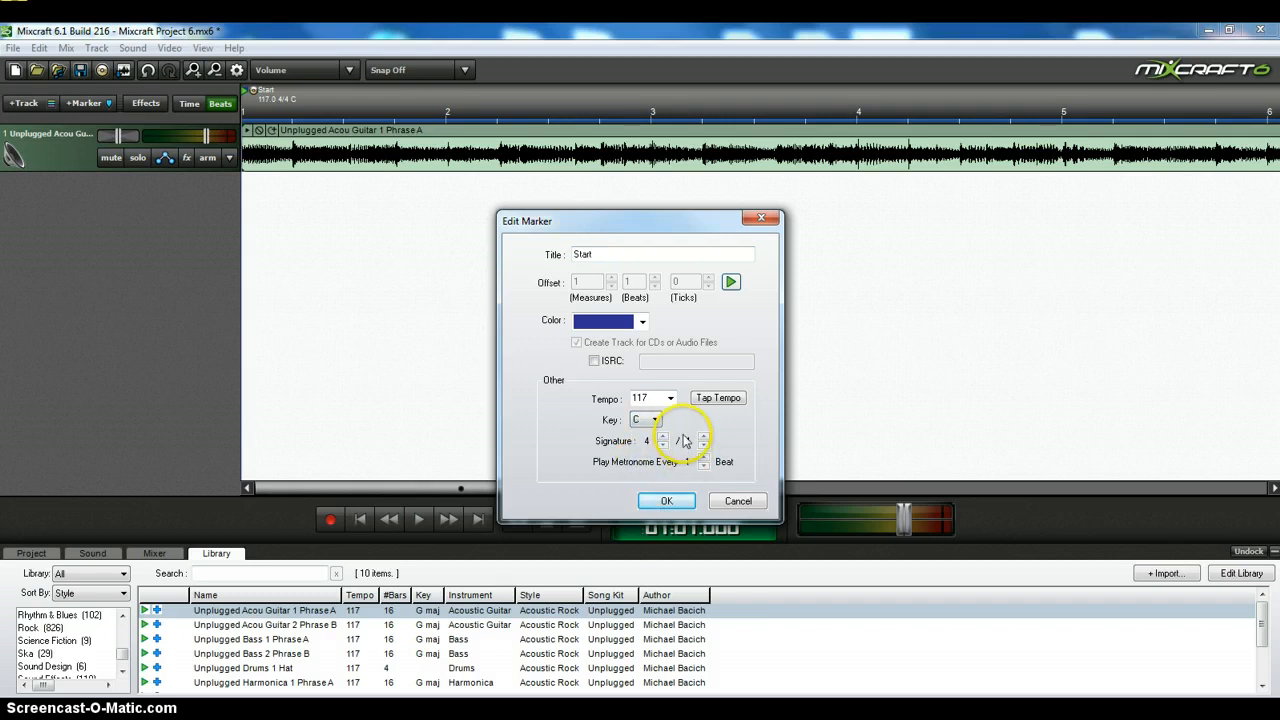
pyautogui.click(668, 501)
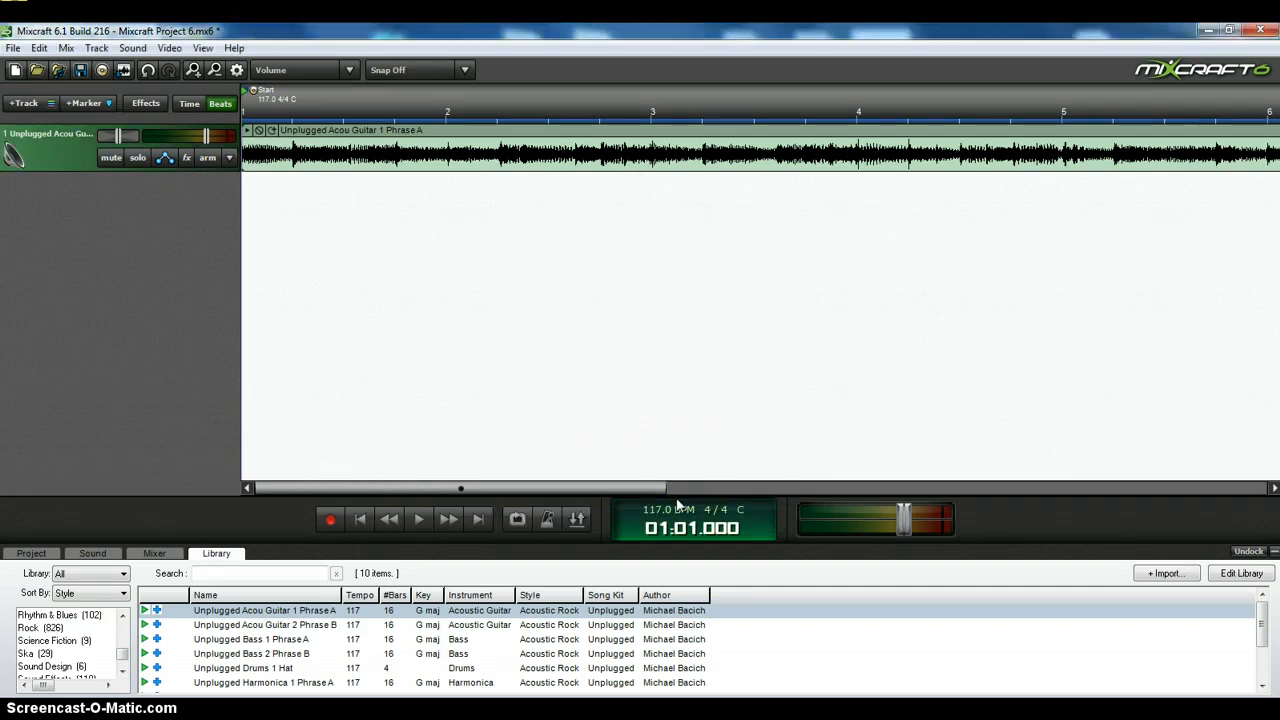
# - Play the guitar loop from the beginning several times to hear where its first chord ends
pyautogui.click(420, 520)
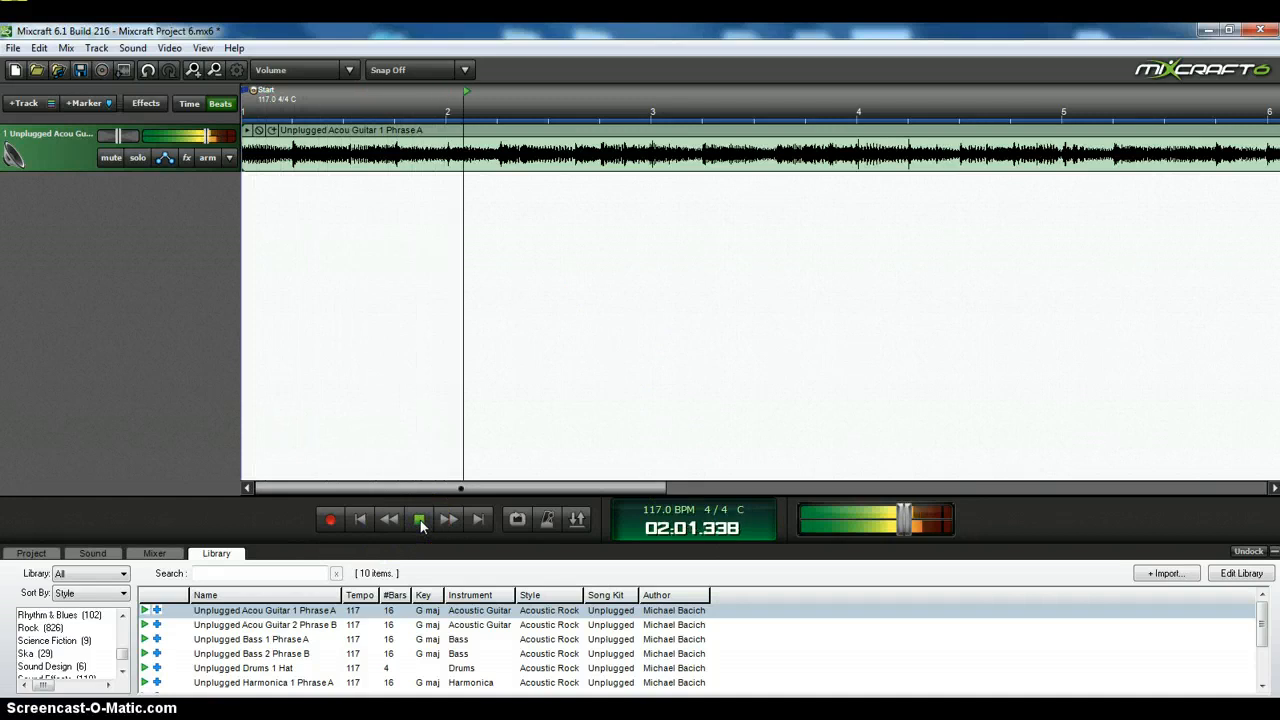
pyautogui.click(421, 524)
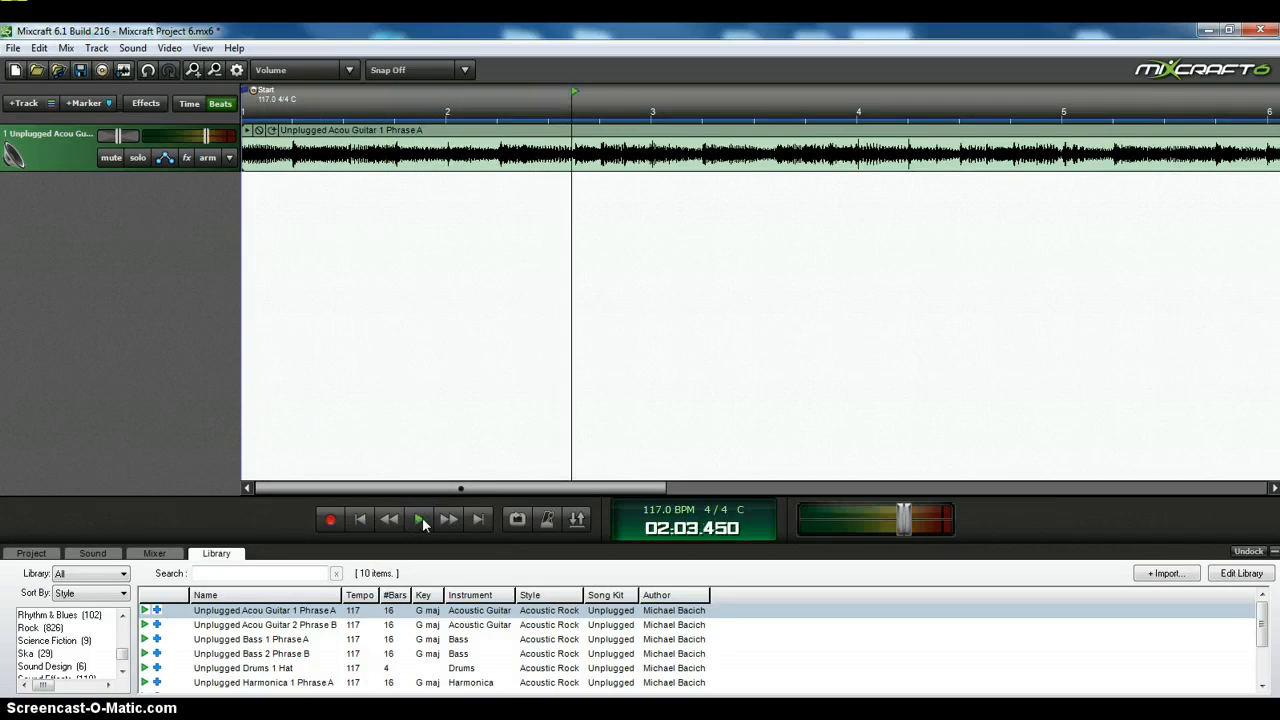
pyautogui.click(361, 524)
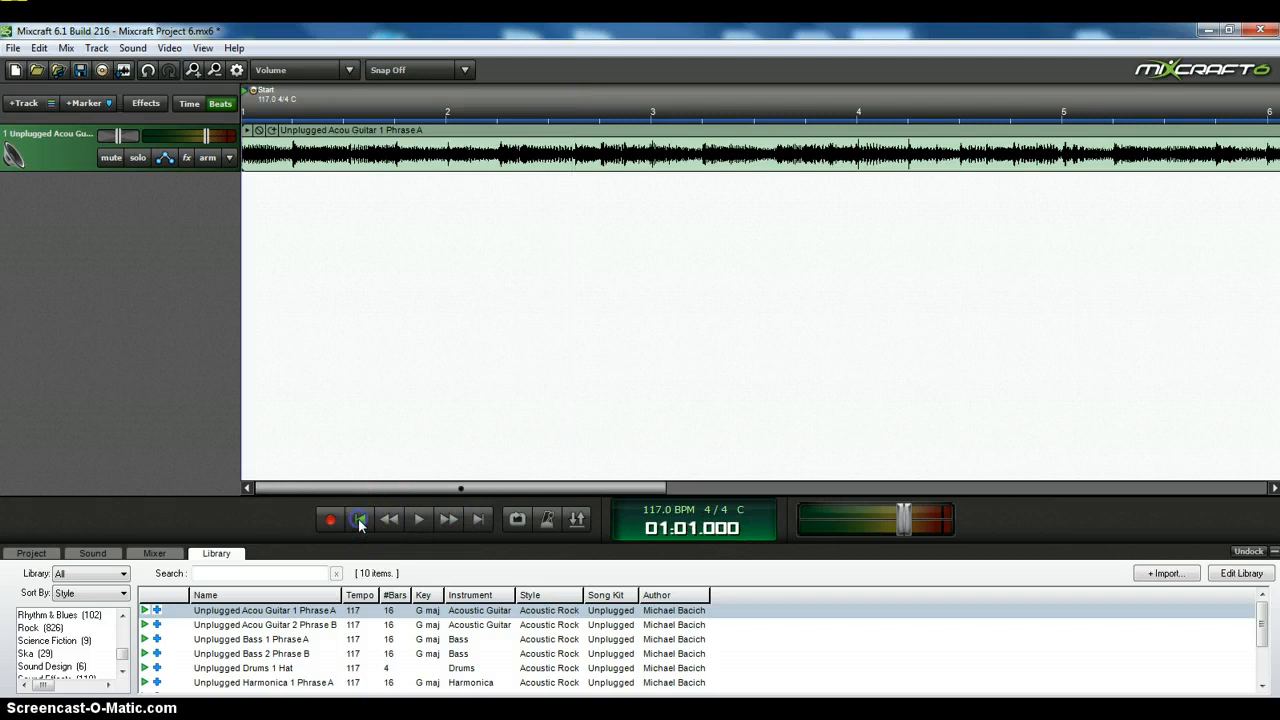
pyautogui.click(421, 522)
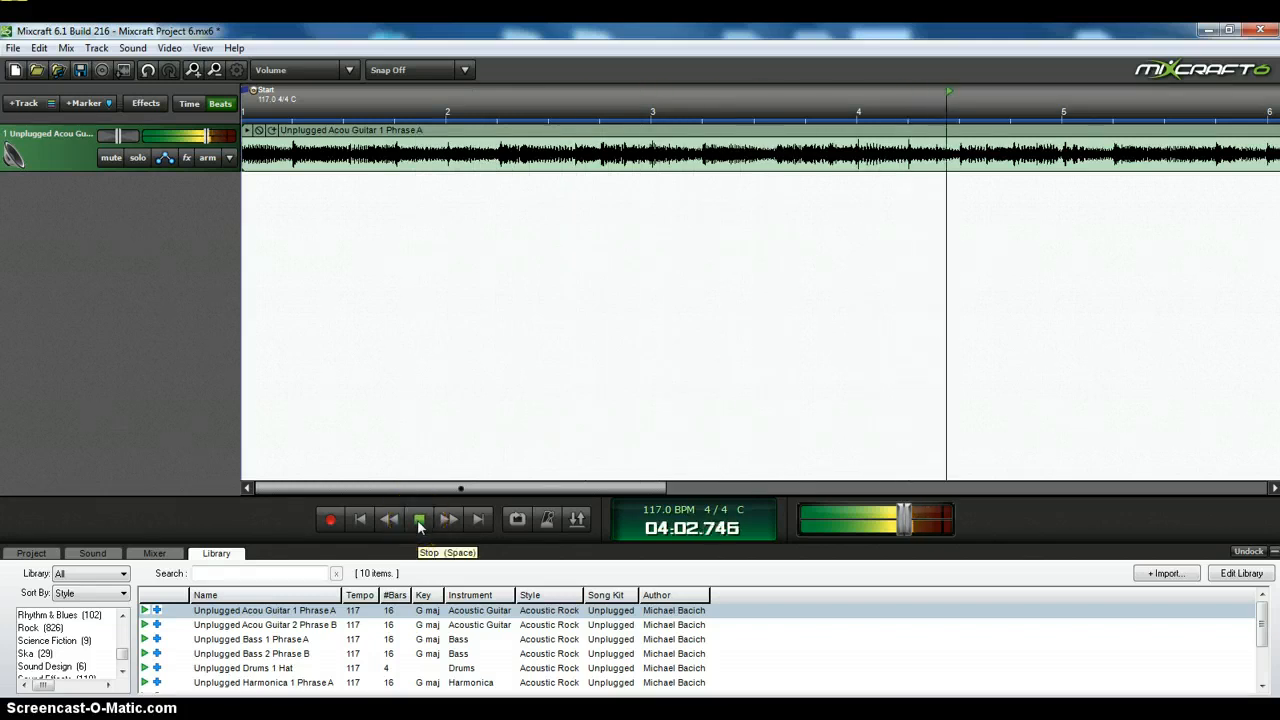
pyautogui.click(419, 520)
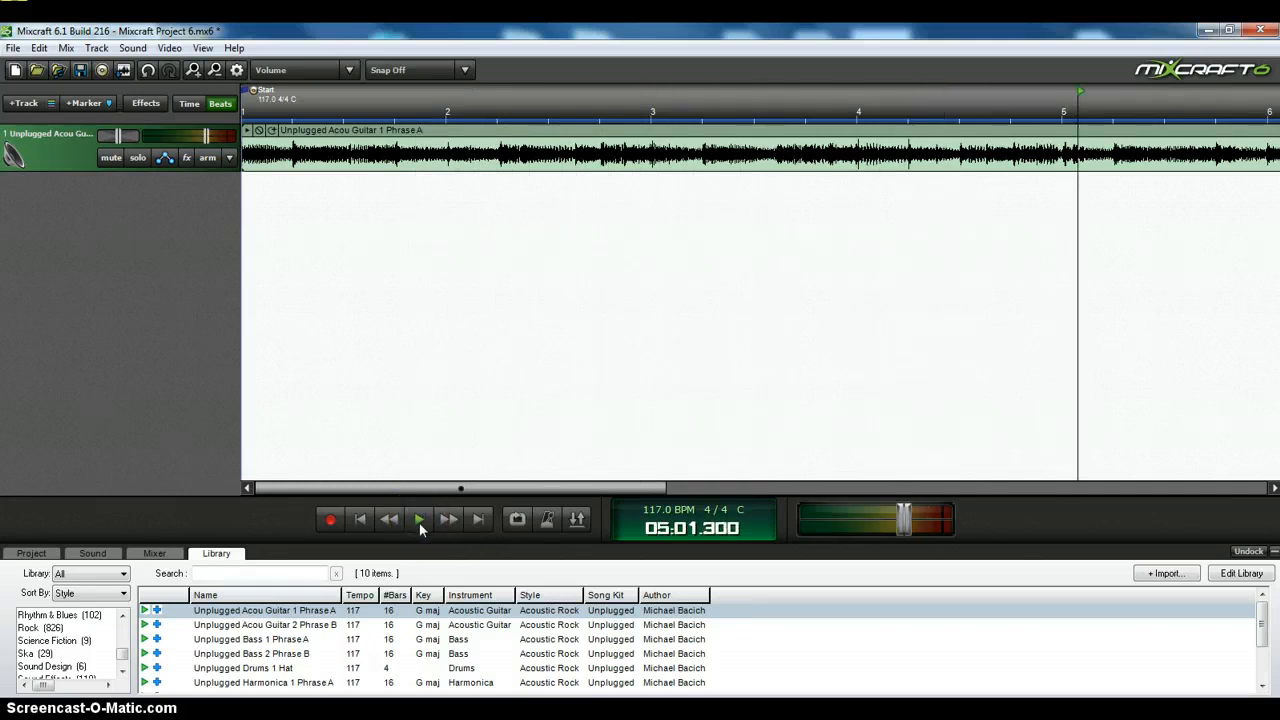
pyautogui.click(420, 522)
pyautogui.click(464, 540)
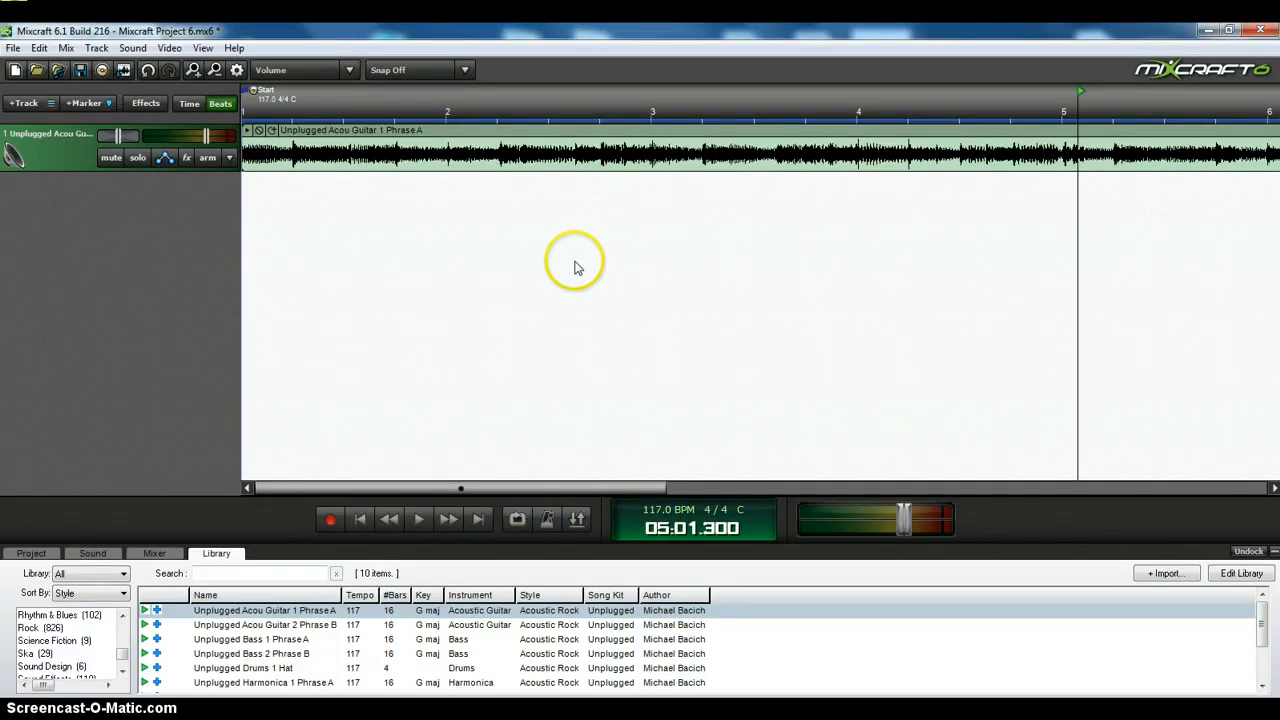
pyautogui.click(360, 519)
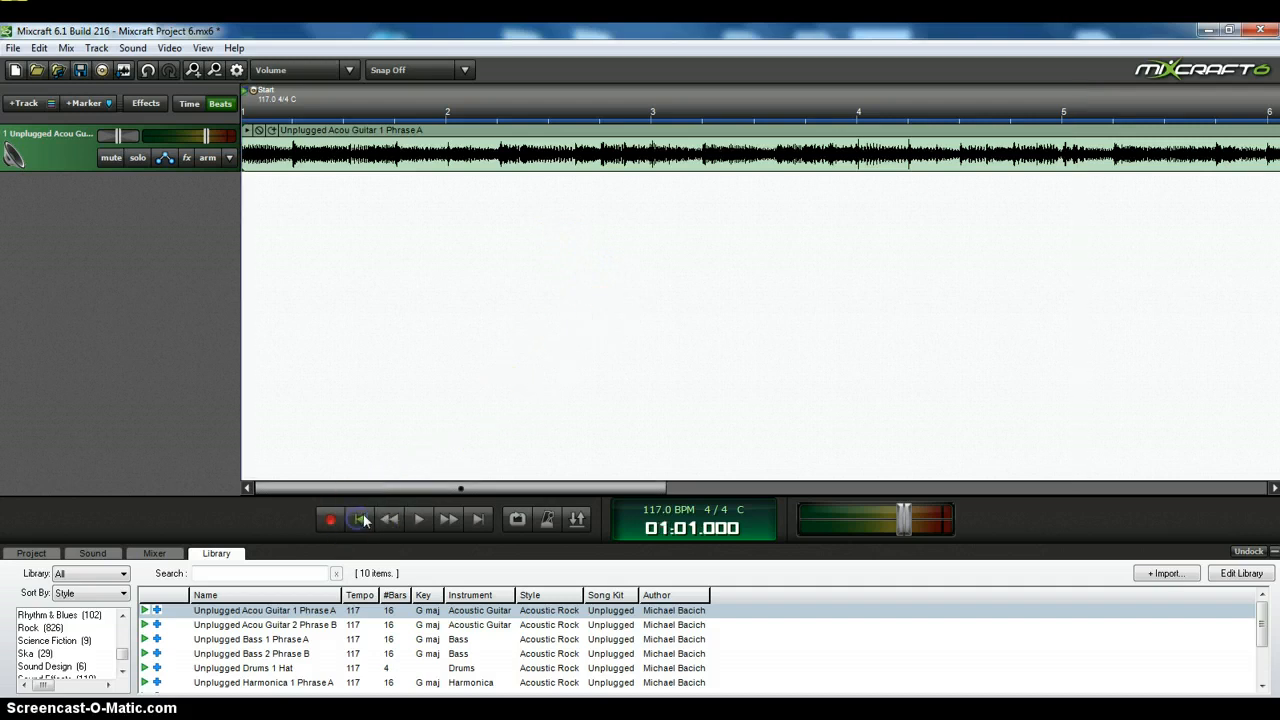
pyautogui.click(422, 520)
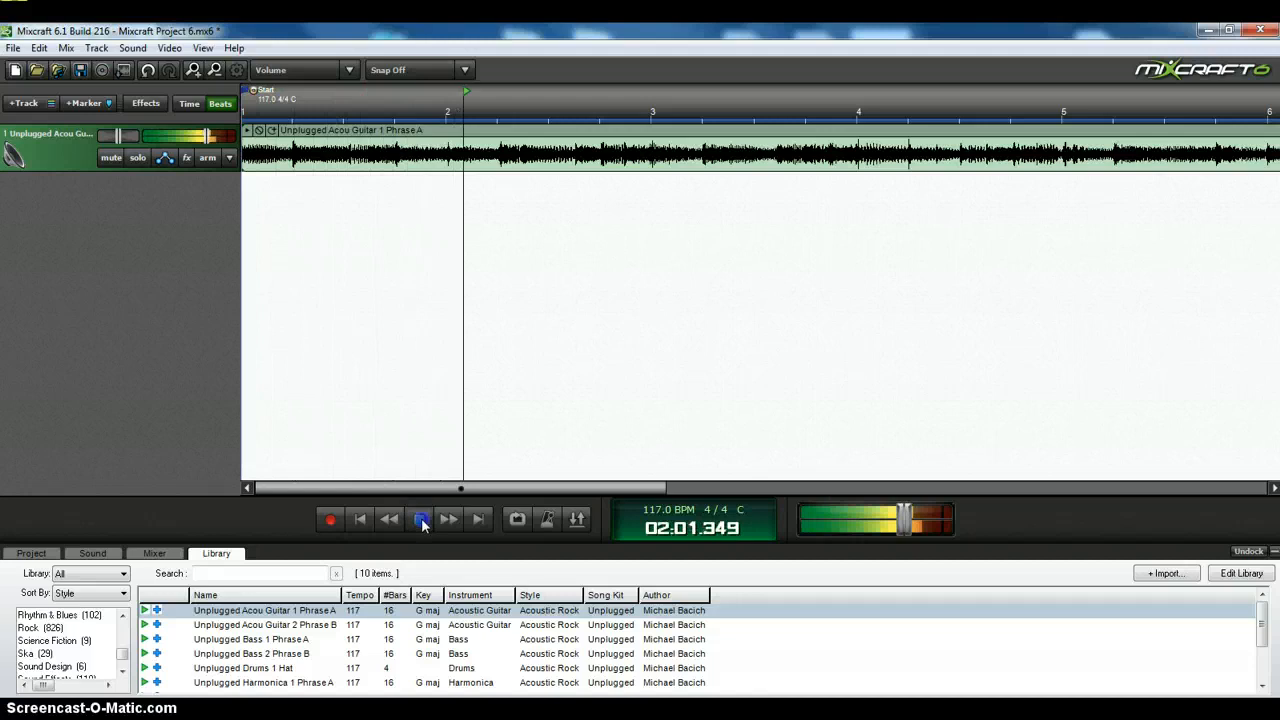
pyautogui.click(420, 520)
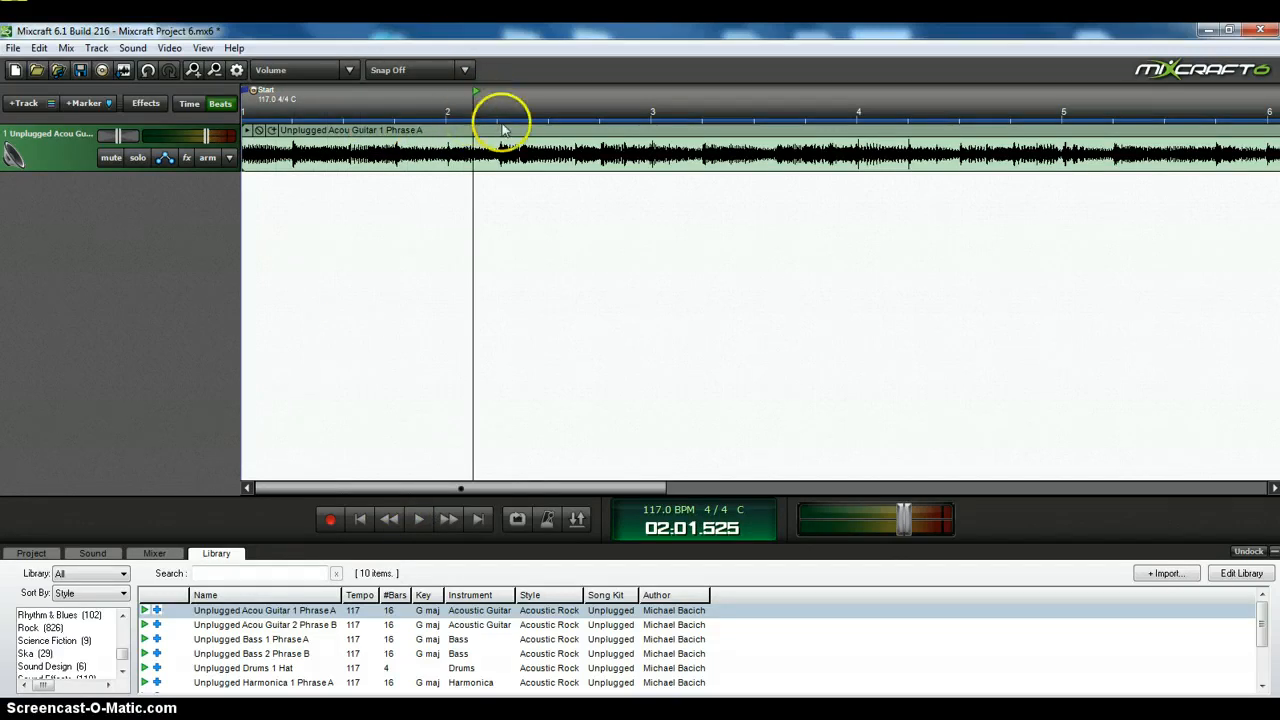
# - Split the guitar clip at beat 3 of measure 1
pyautogui.click(447, 123)
pyautogui.click(379, 138)
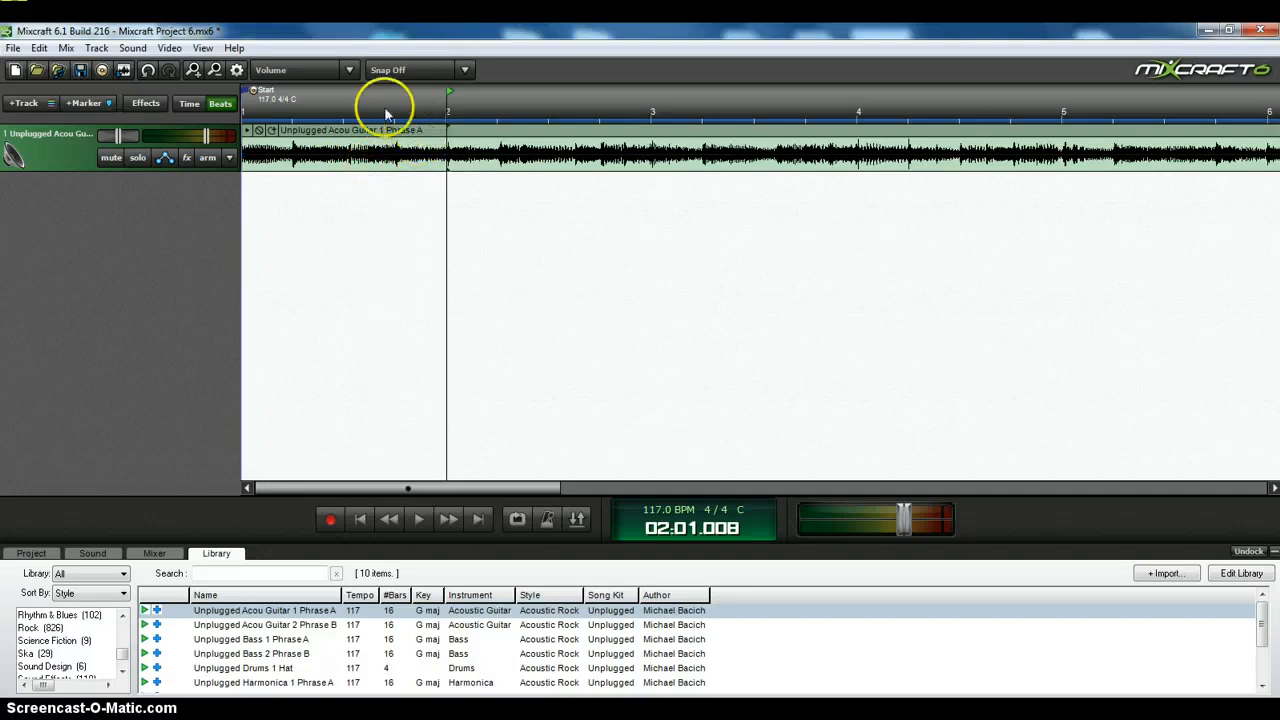
pyautogui.click(345, 127)
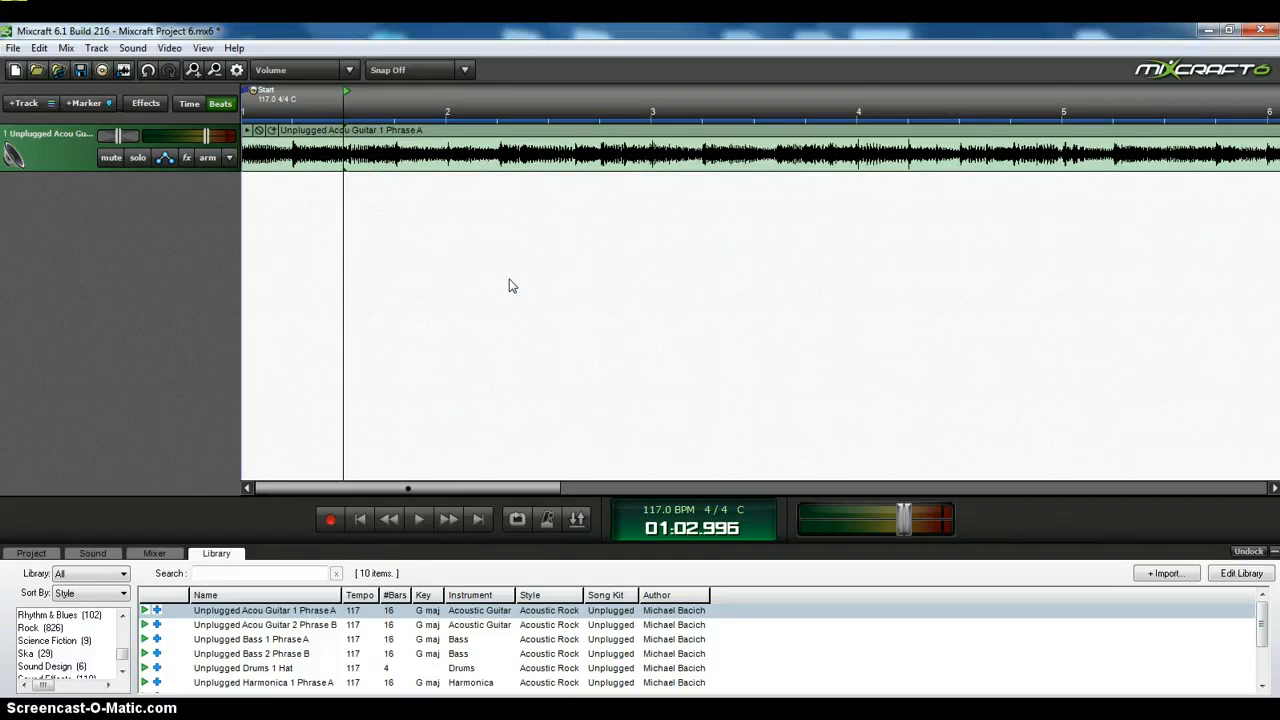
pyautogui.press('t')
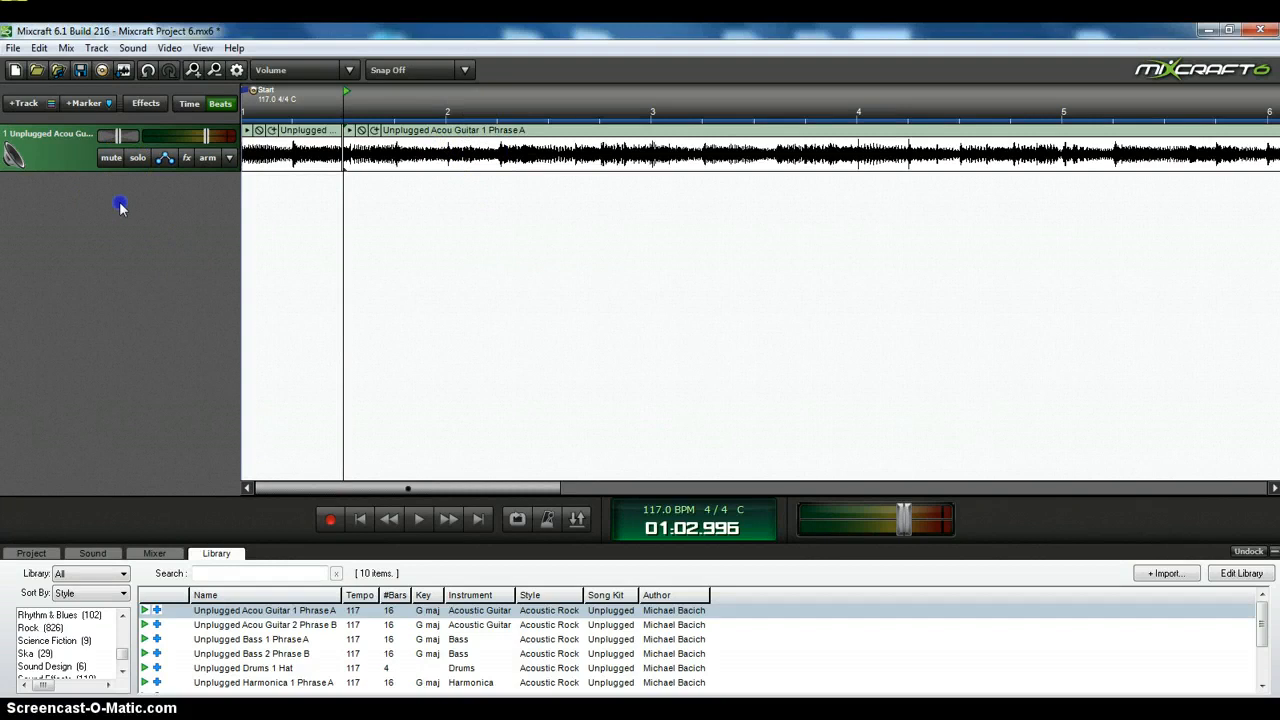
# - Add a second audio track and move the two-beat guitar clip down to its start
pyautogui.click(96, 48)
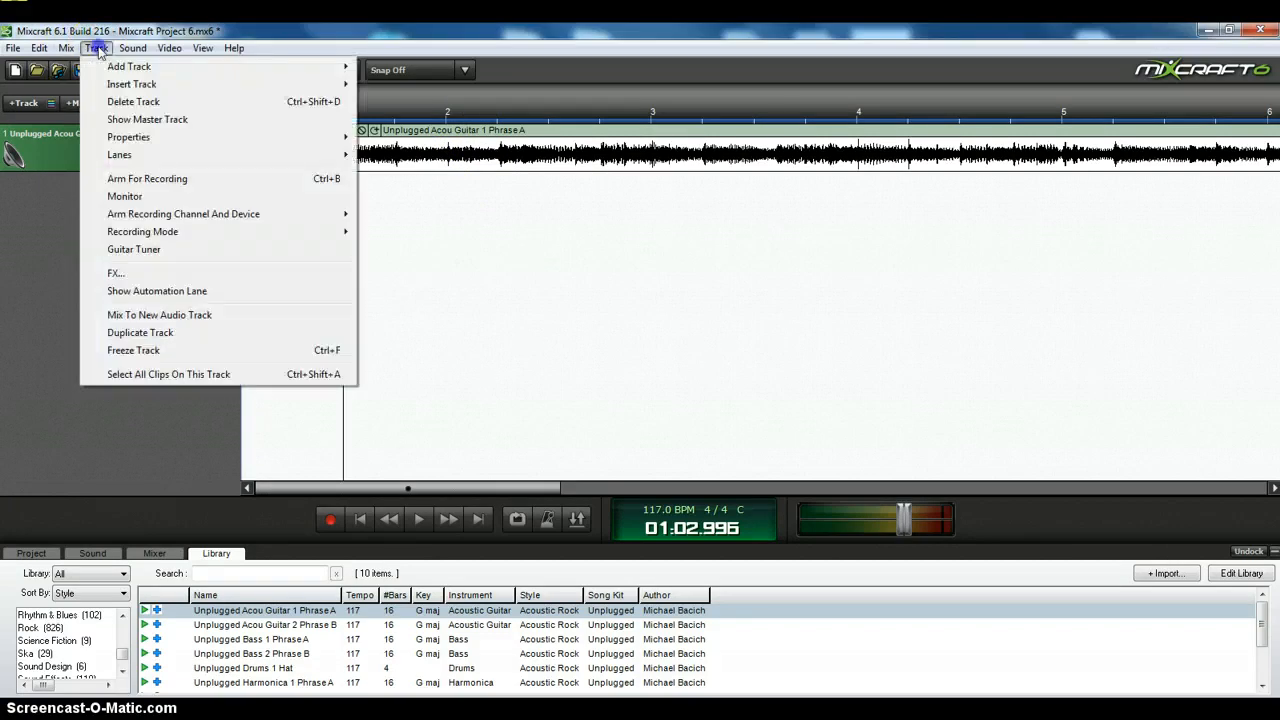
pyautogui.moveTo(113, 67)
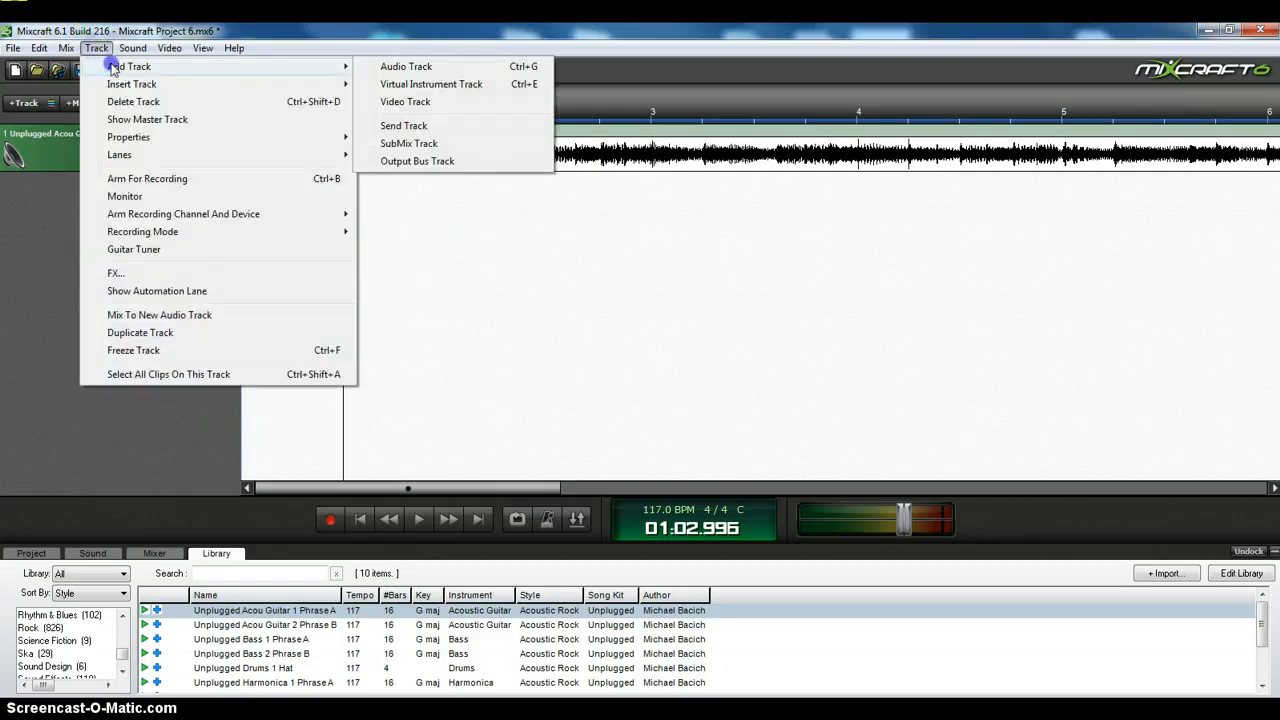
pyautogui.click(433, 67)
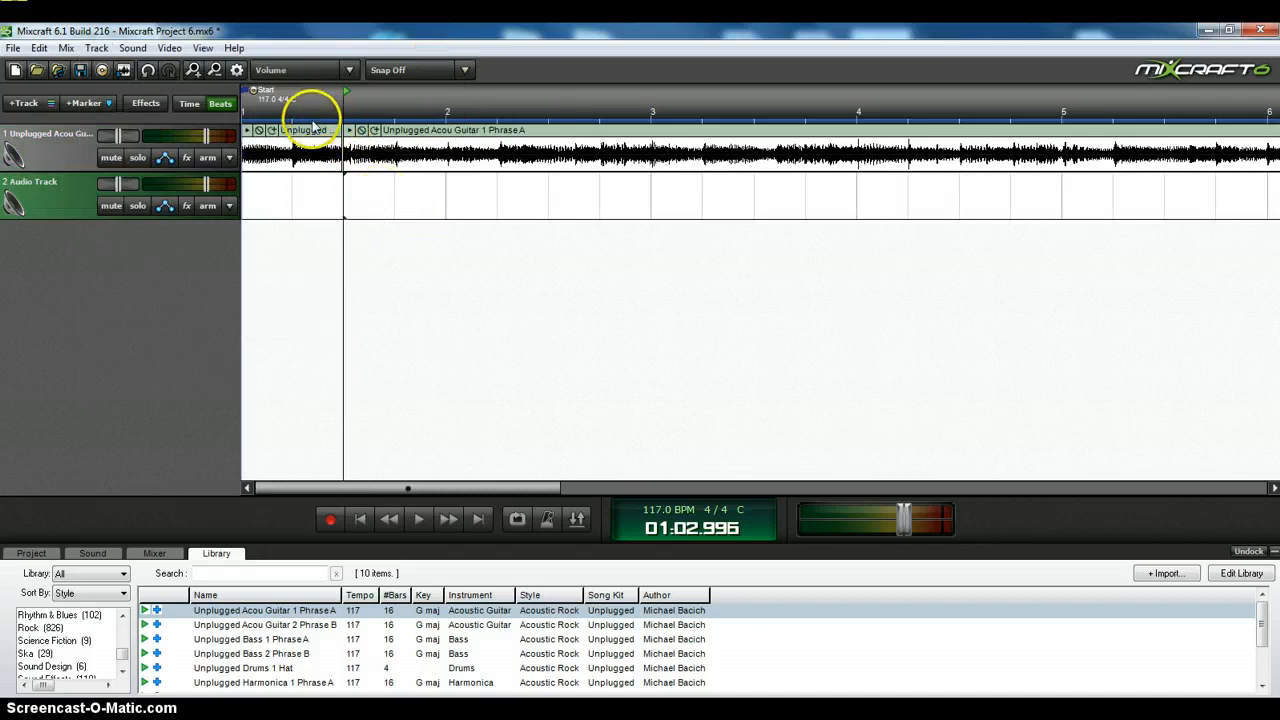
pyautogui.moveTo(313, 125); pyautogui.dragTo(303, 180)
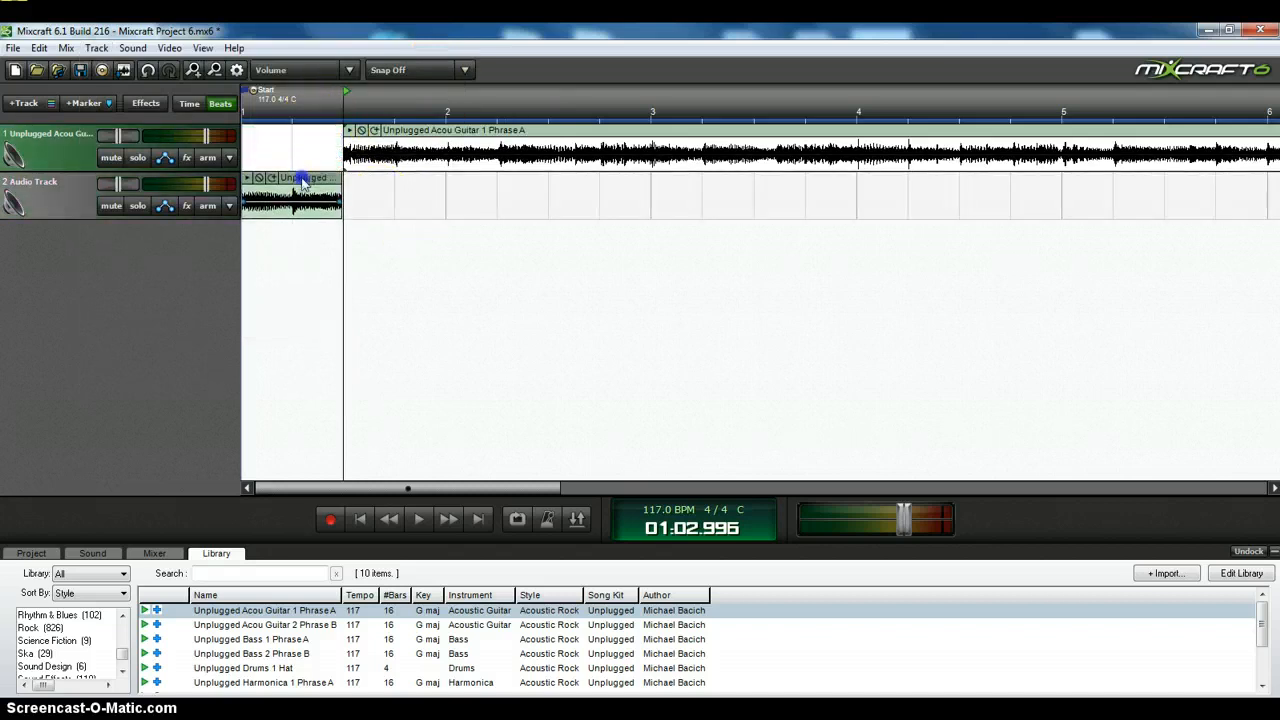
pyautogui.click(395, 289)
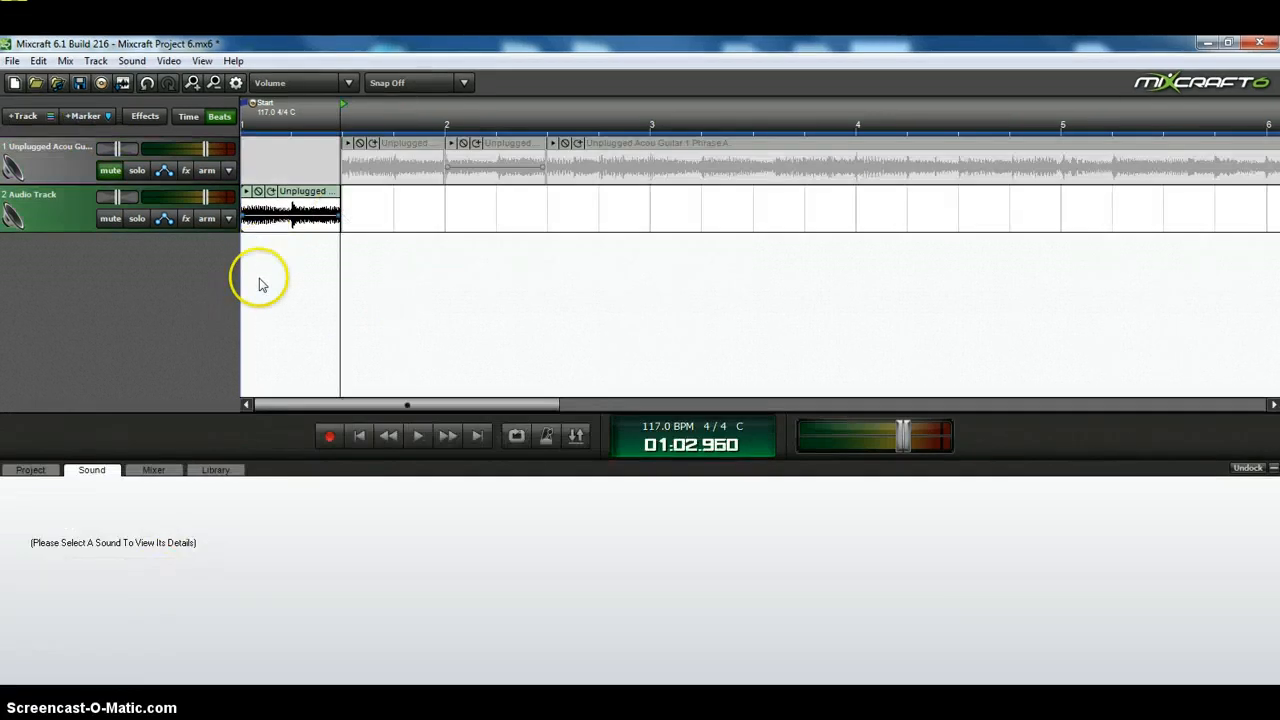
# - Play the short guitar clip on track 2 from the start of the project
pyautogui.click(352, 434)
pyautogui.click(419, 435)
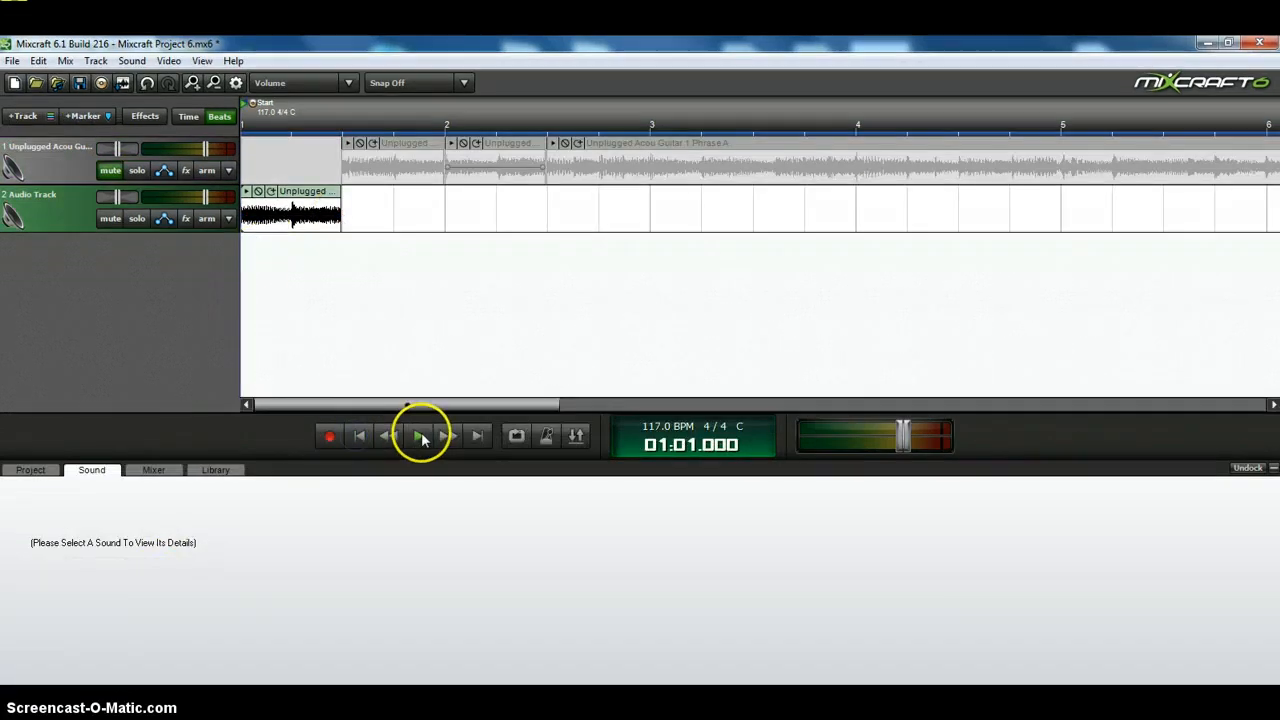
pyautogui.click(419, 435)
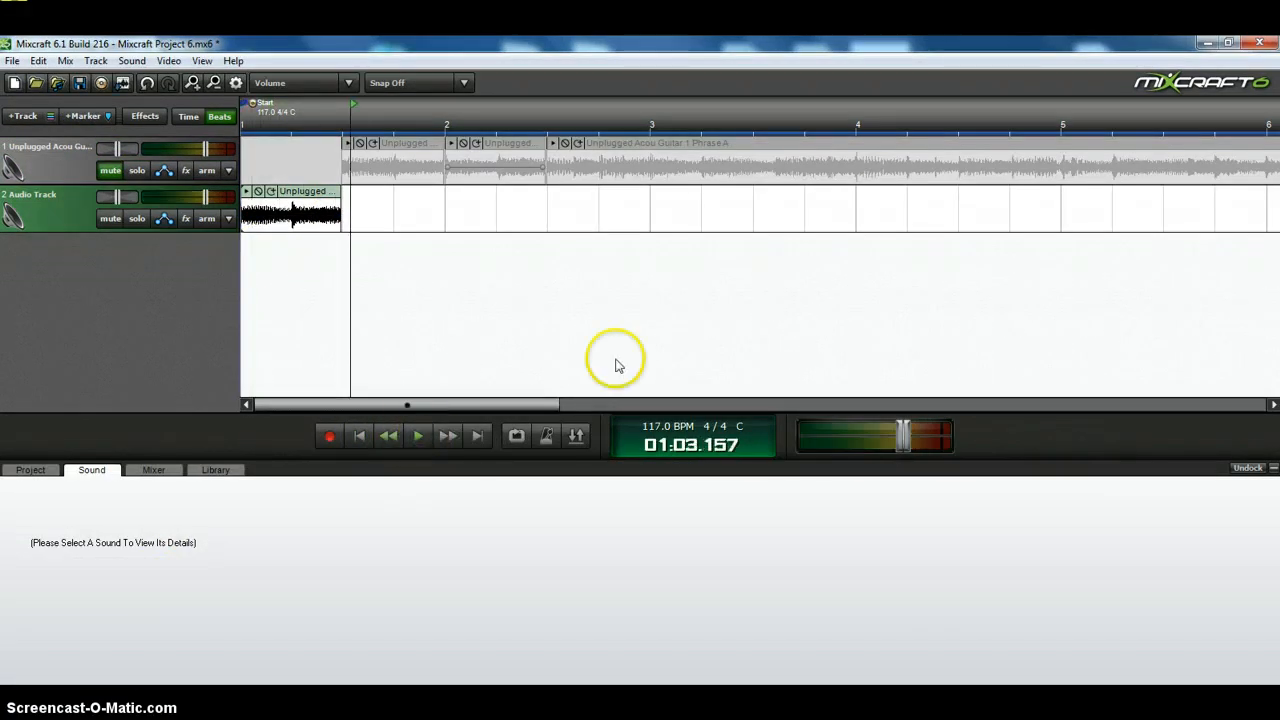
# - Set the project tempo to 80 BPM
pyautogui.click(657, 426)
pyautogui.click(669, 412)
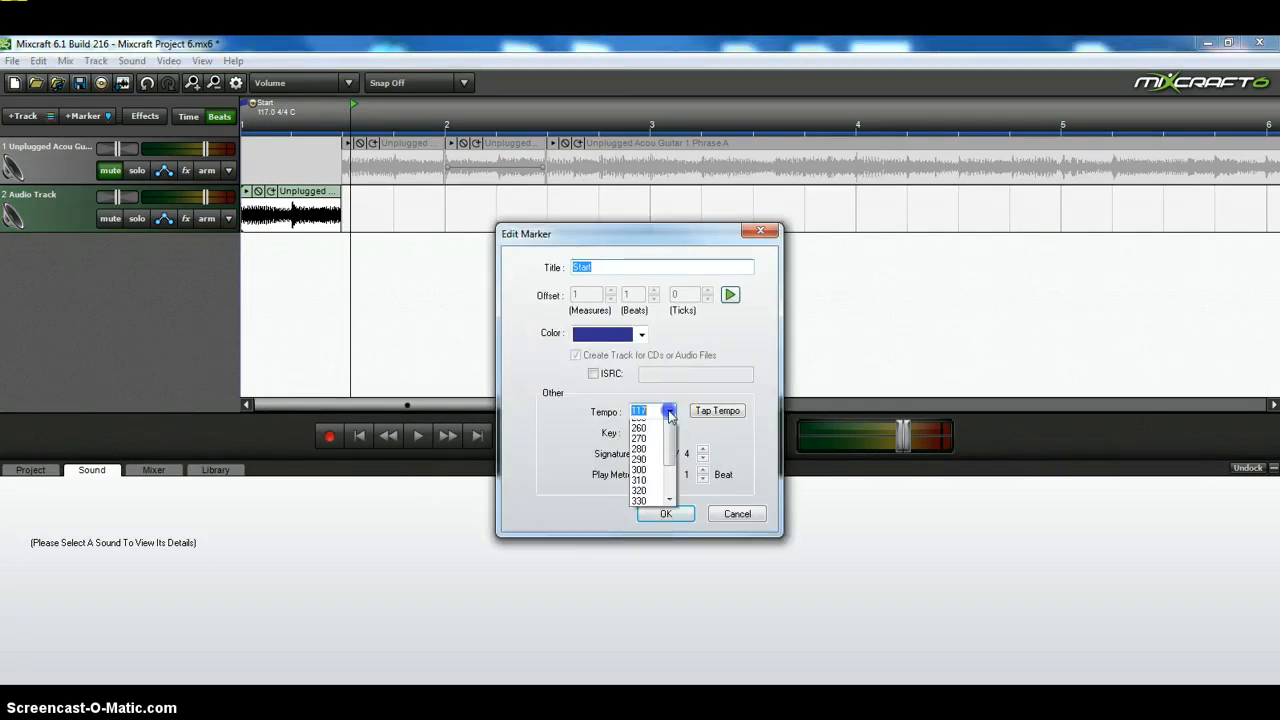
pyautogui.click(648, 468)
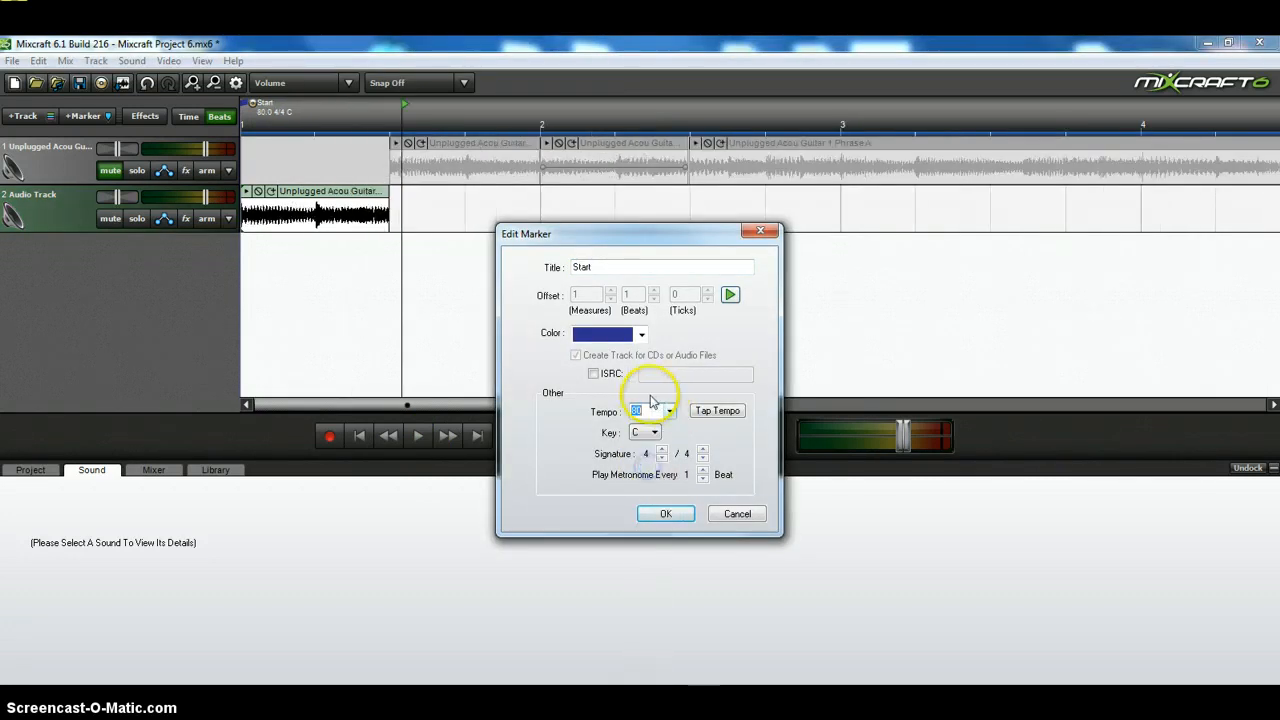
pyautogui.click(664, 514)
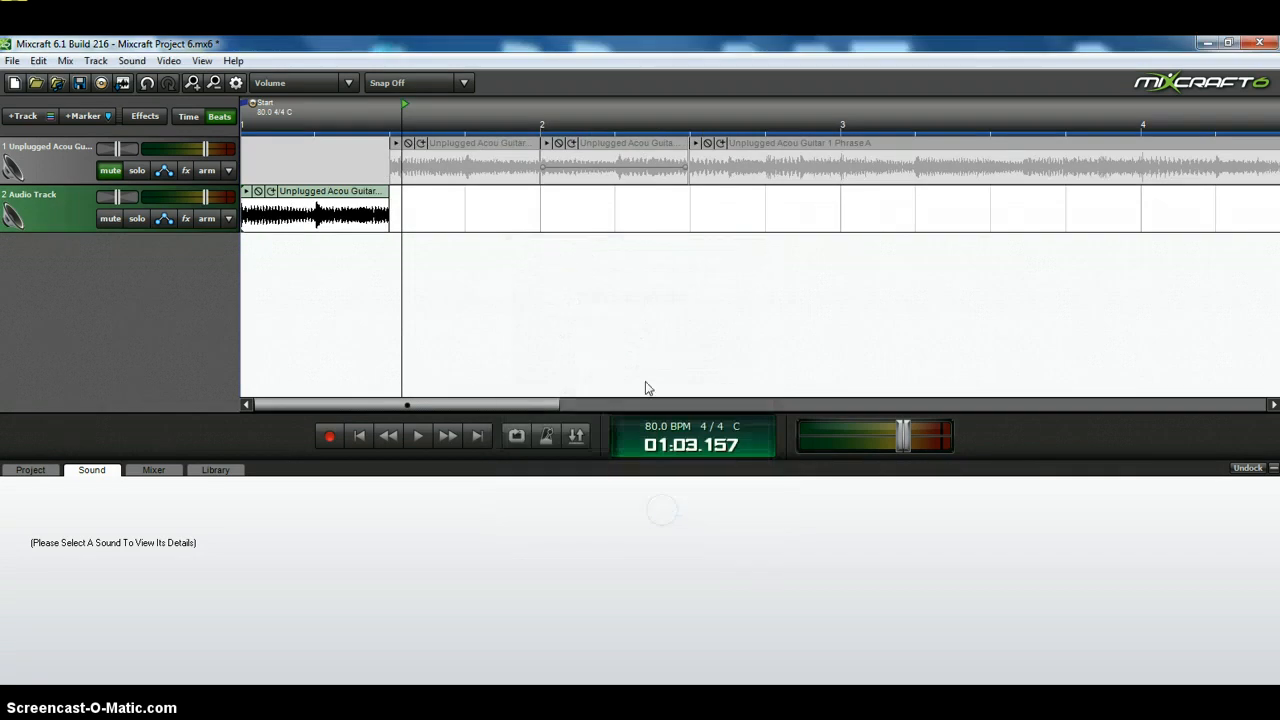
# - Play the two-beat guitar clip on track 2 from the start at the 80 BPM tempo
pyautogui.click(357, 437)
pyautogui.click(418, 437)
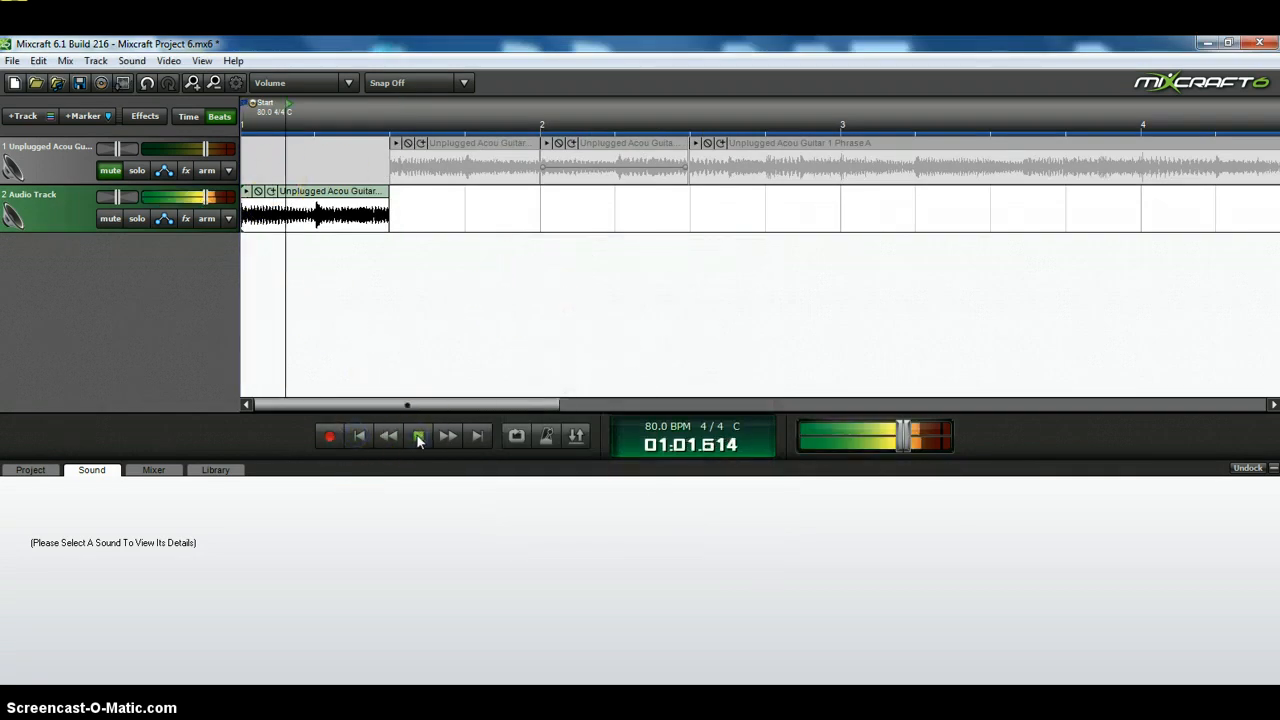
pyautogui.click(418, 437)
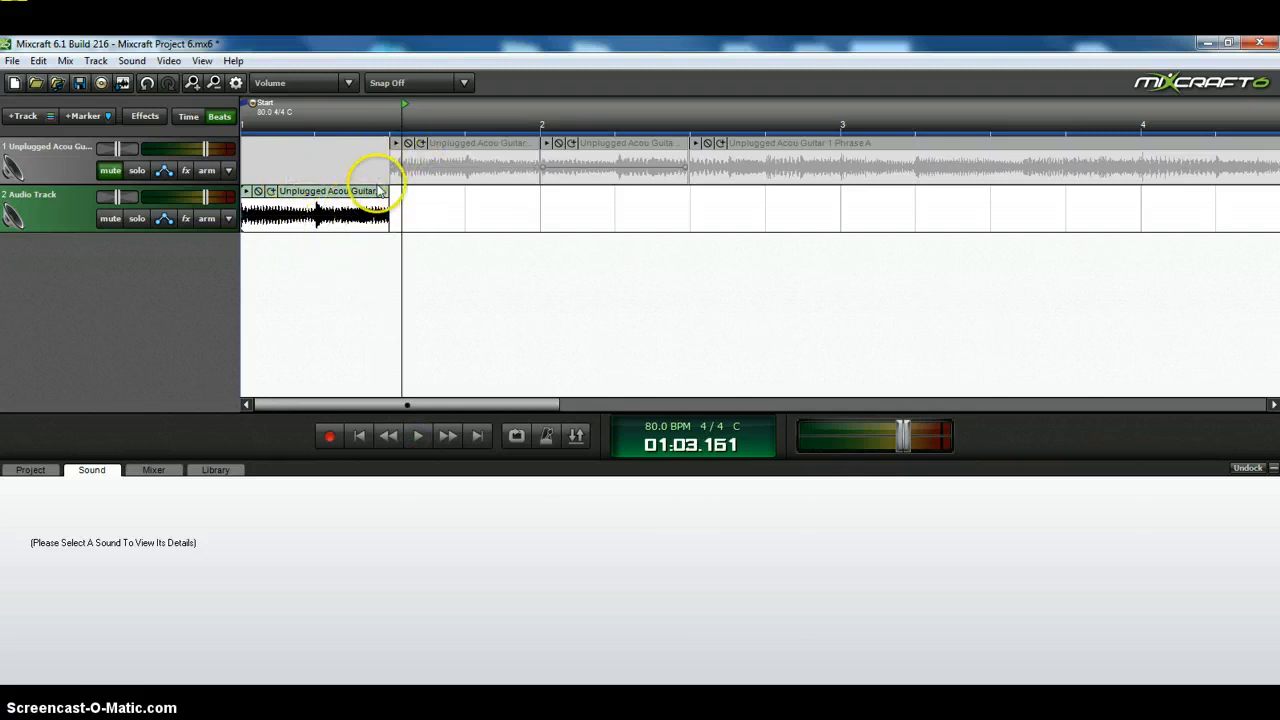
# - Mute track 2, unmute track 1 and play the remaining guitar clips to find the next chord
pyautogui.click(109, 219)
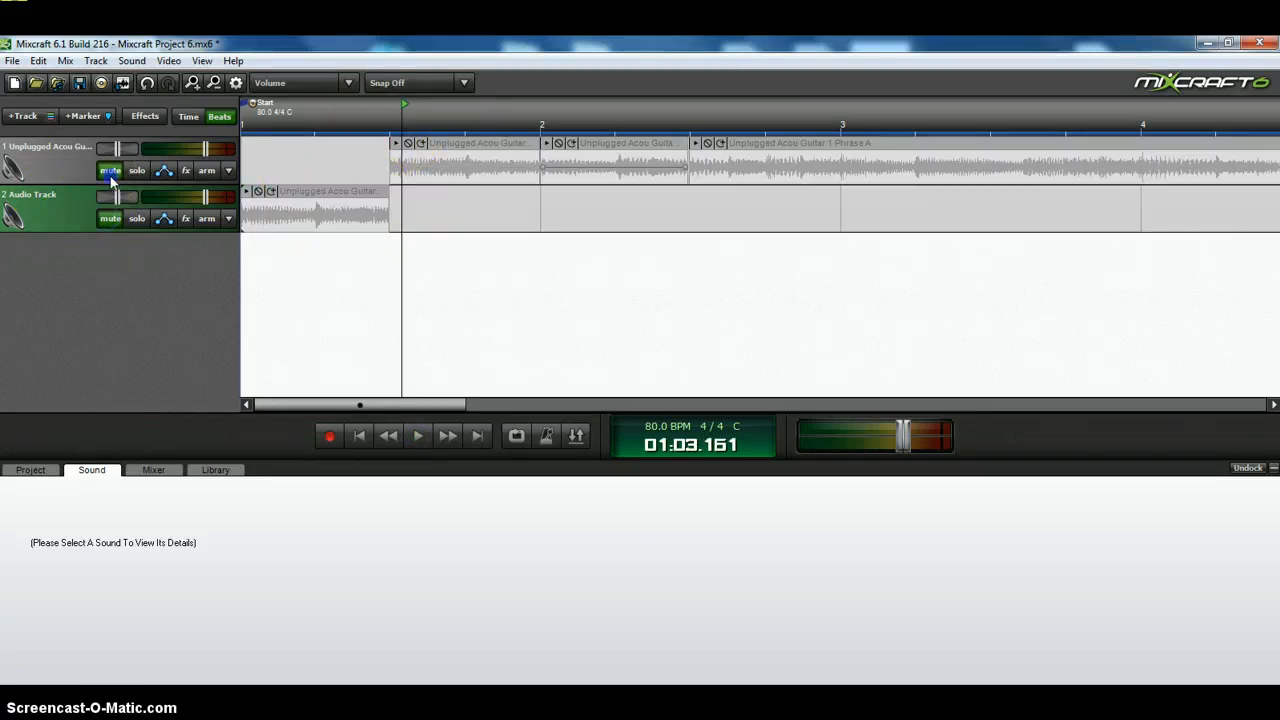
pyautogui.click(110, 170)
pyautogui.click(418, 436)
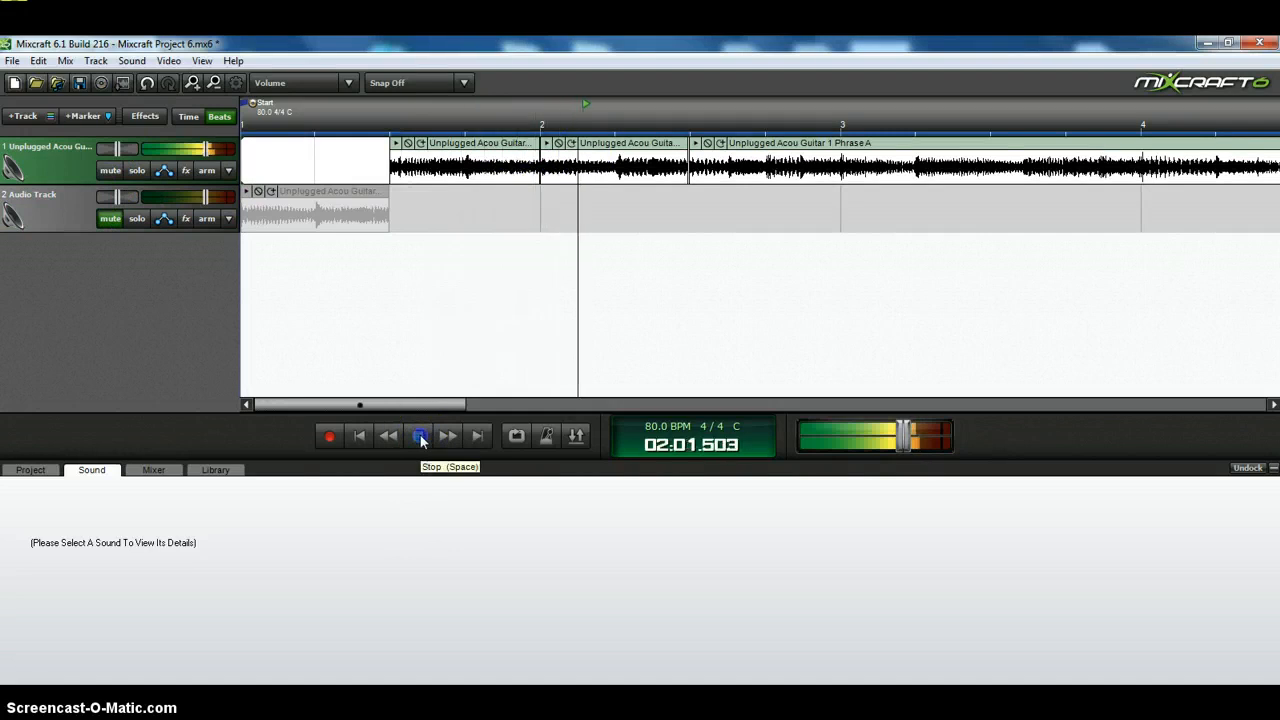
pyautogui.click(418, 436)
# - Move the two-beat guitar clip at measure 2 of track 1 down to track 2, directly after its first clip
pyautogui.click(620, 145)
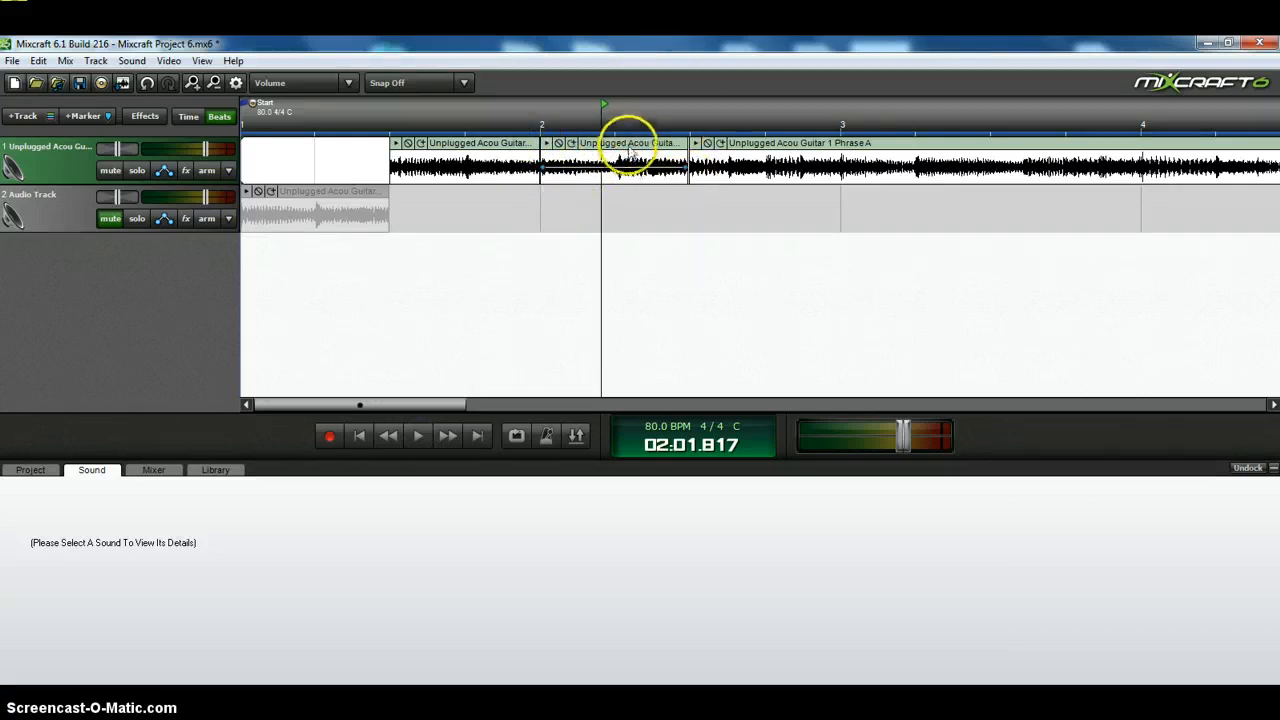
pyautogui.moveTo(628, 147); pyautogui.dragTo(476, 190)
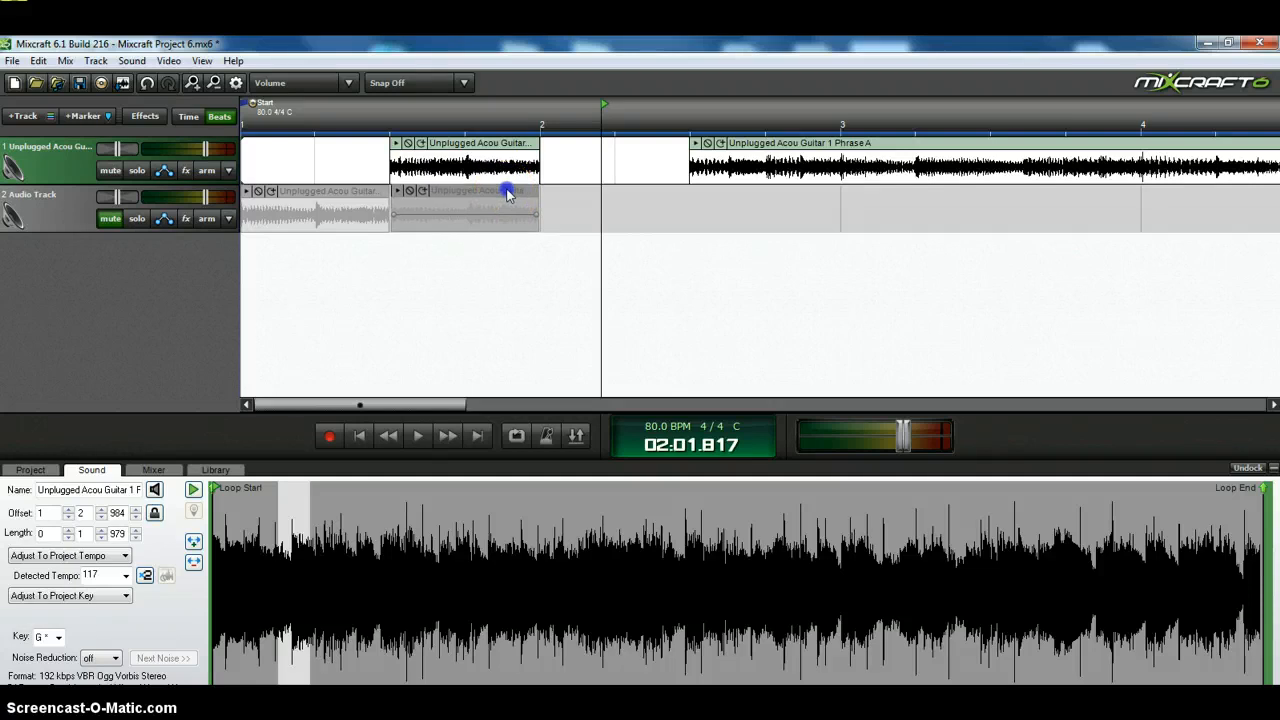
pyautogui.click(571, 143)
pyautogui.click(243, 198)
# - Mute track 1, unmute track 2 and play its two guitar clips from the start of the project
pyautogui.click(110, 170)
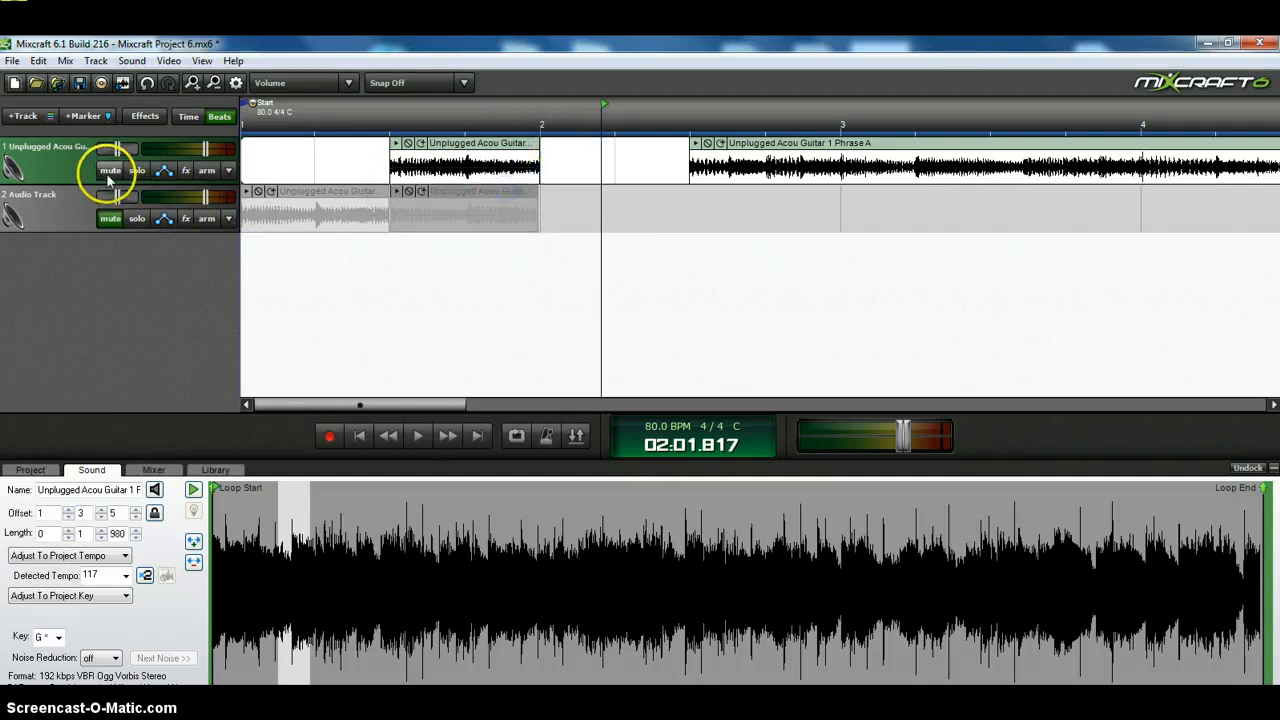
pyautogui.click(110, 218)
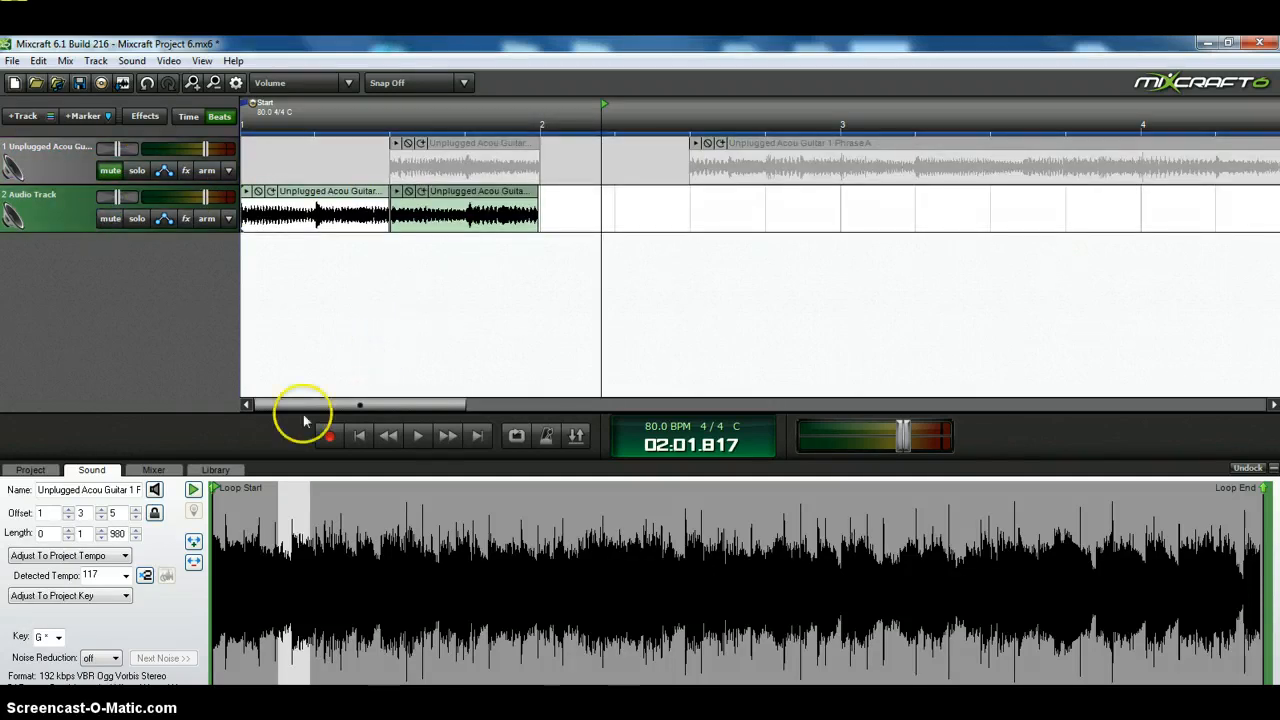
pyautogui.click(358, 435)
pyautogui.click(416, 435)
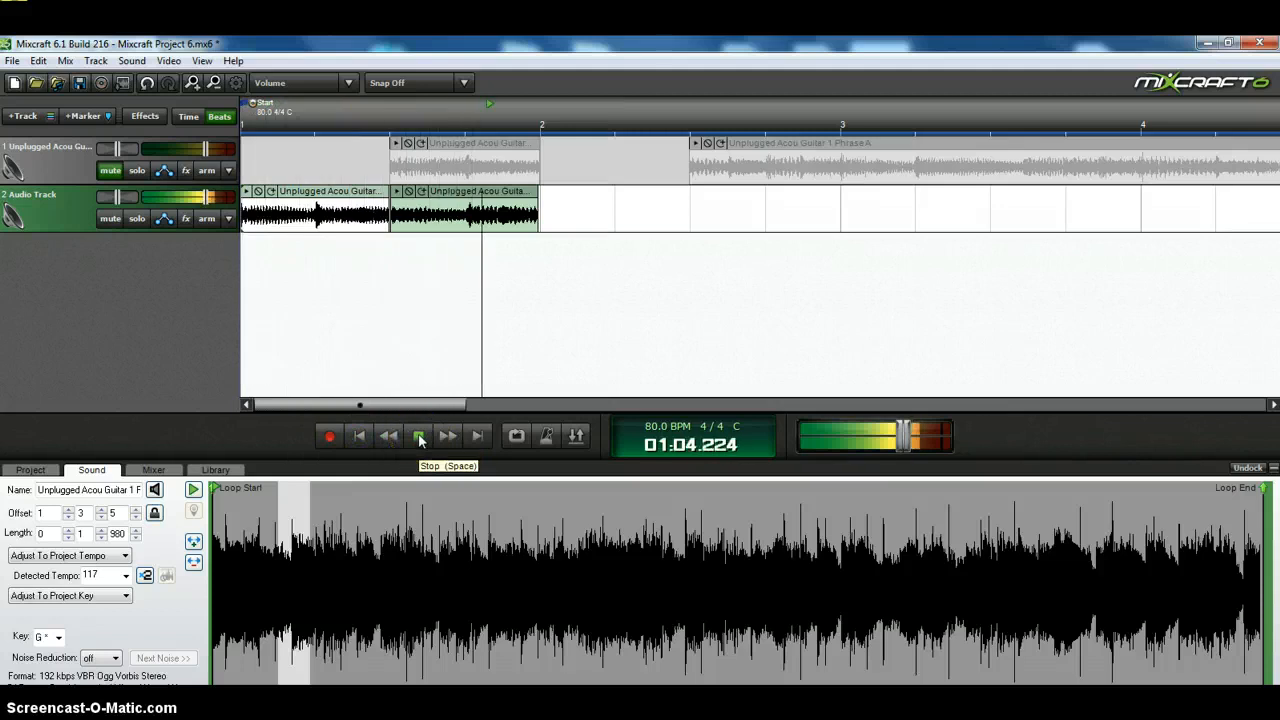
pyautogui.click(419, 438)
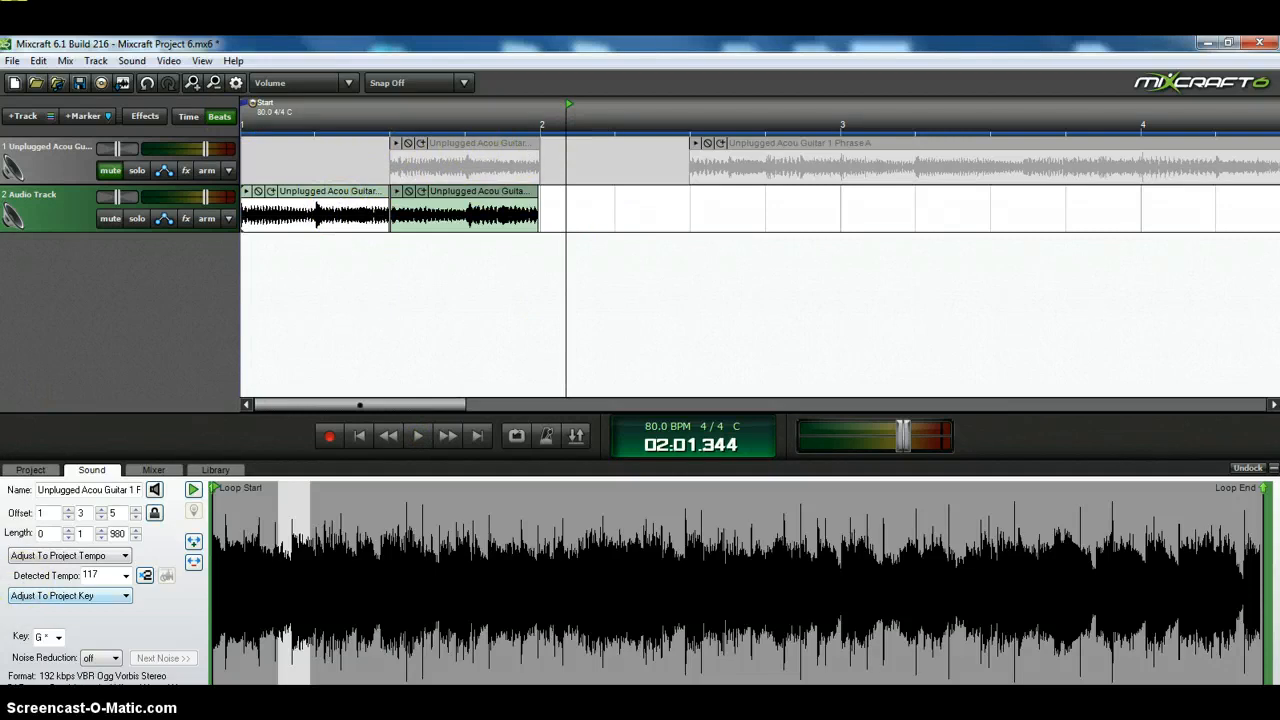
# - Check the third chord on the "Let it be" sheet in the browser, and audition track 1 in Mixcraft with track 2 muted
pyautogui.click(70, 700)
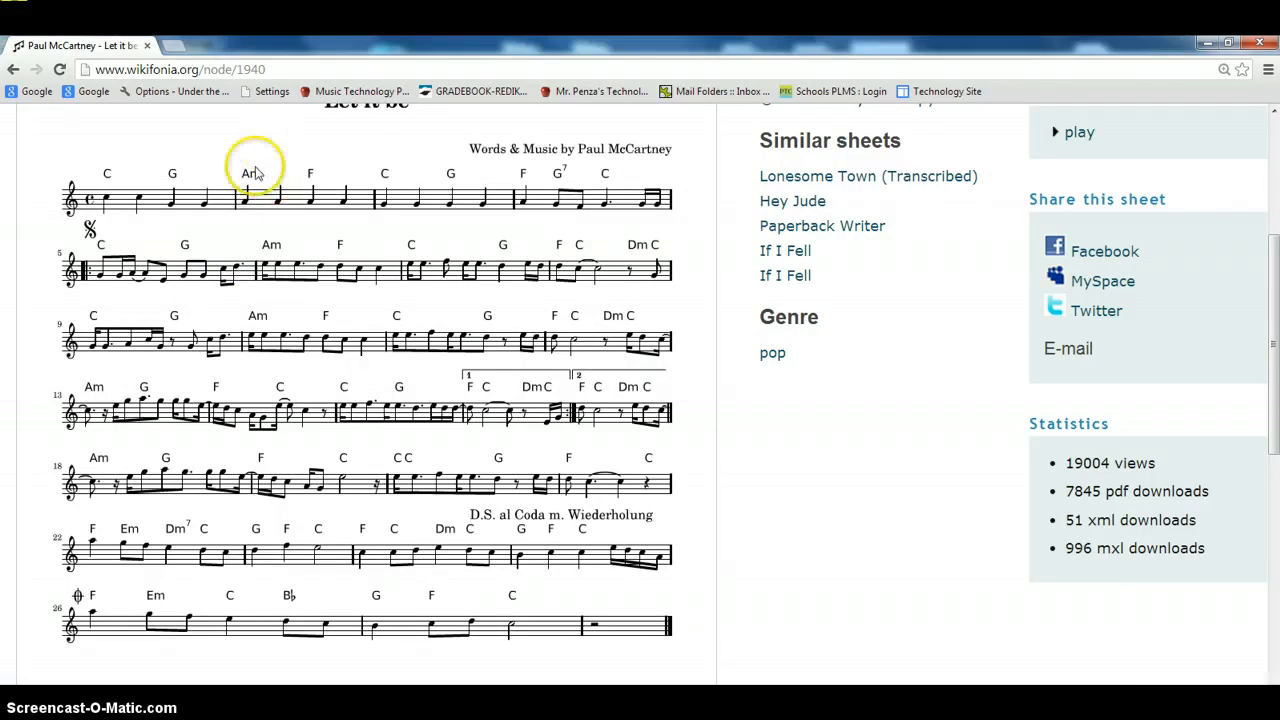
pyautogui.click(190, 700)
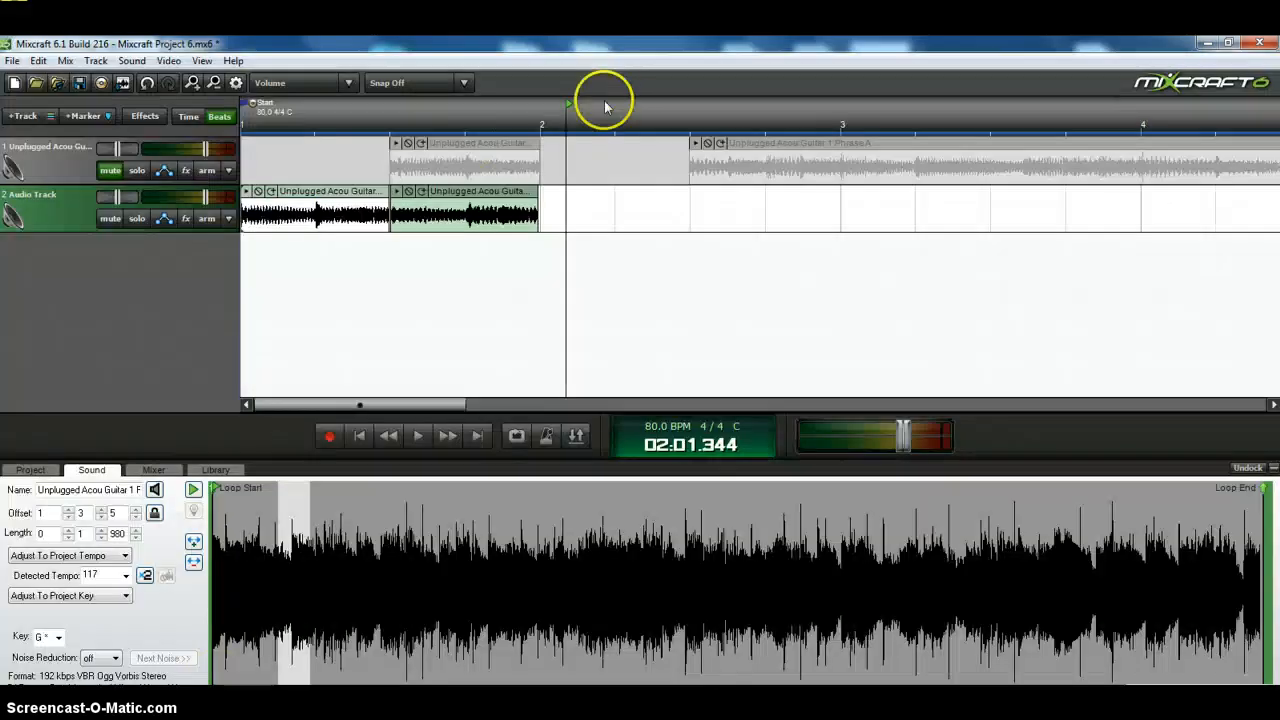
pyautogui.click(110, 219)
pyautogui.click(110, 169)
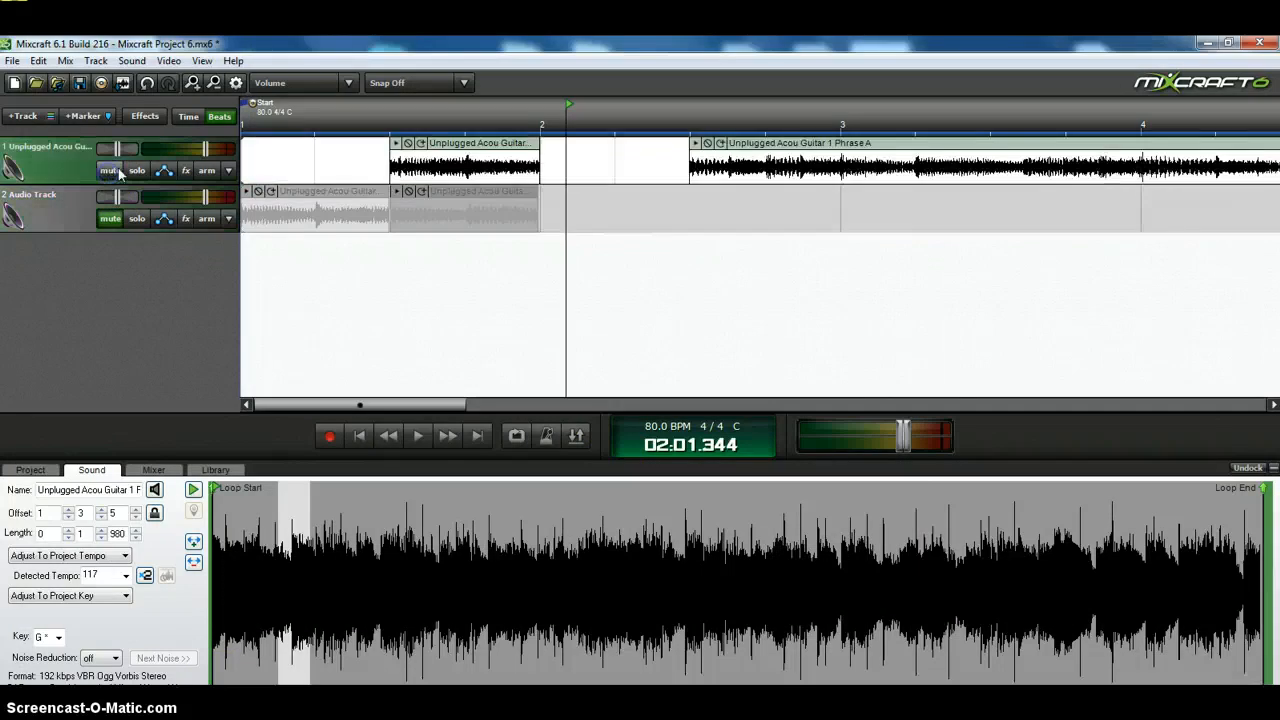
pyautogui.click(418, 436)
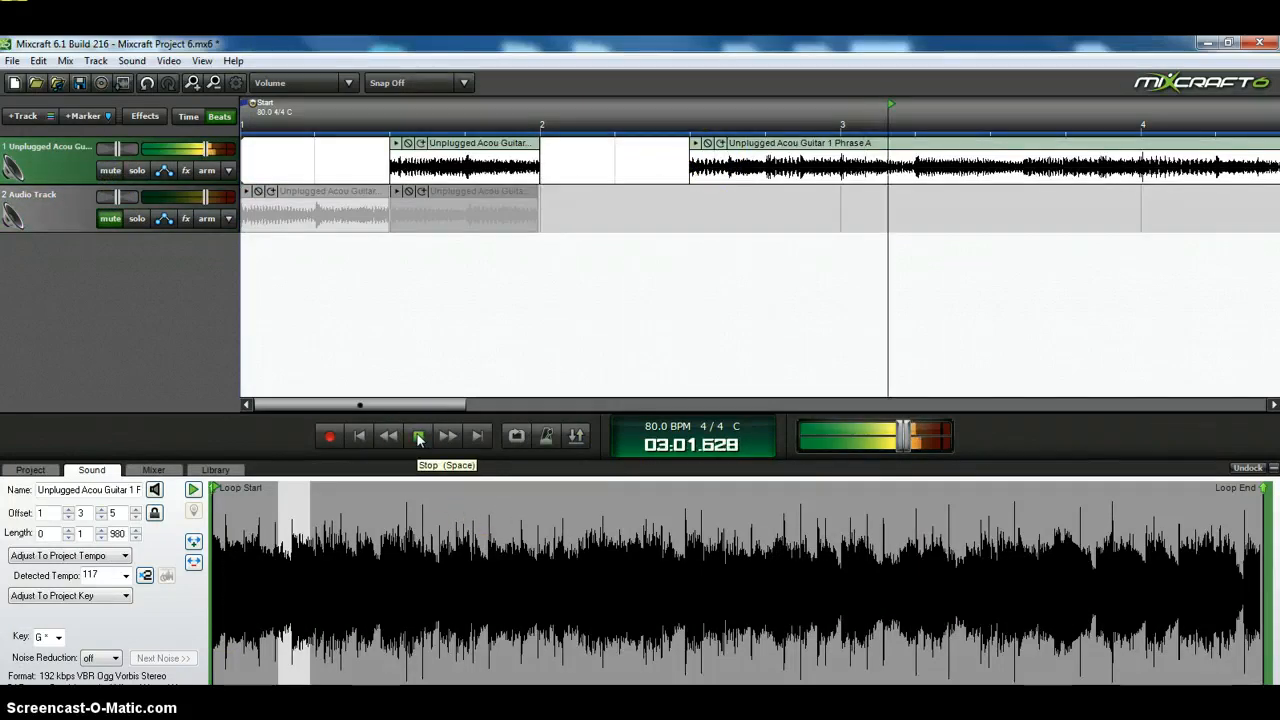
pyautogui.click(416, 438)
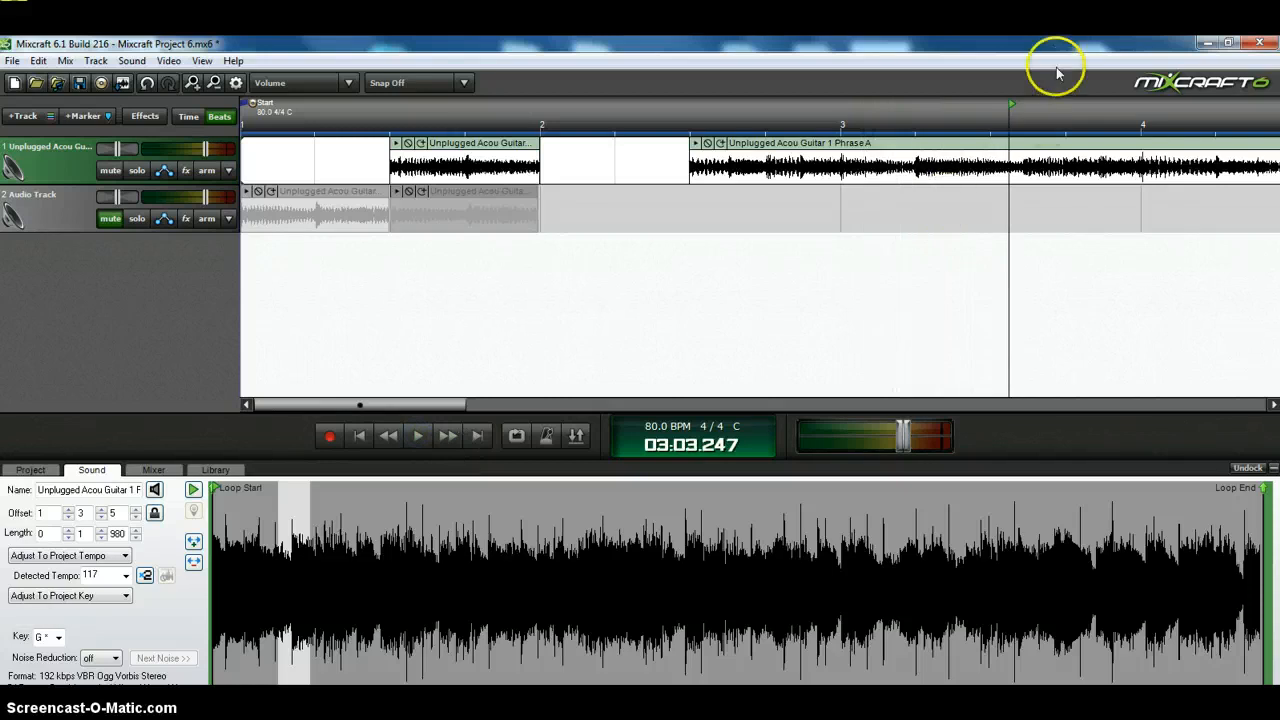
# - Split the long guitar clip on track 1 at the start of measure 3
pyautogui.click(842, 145)
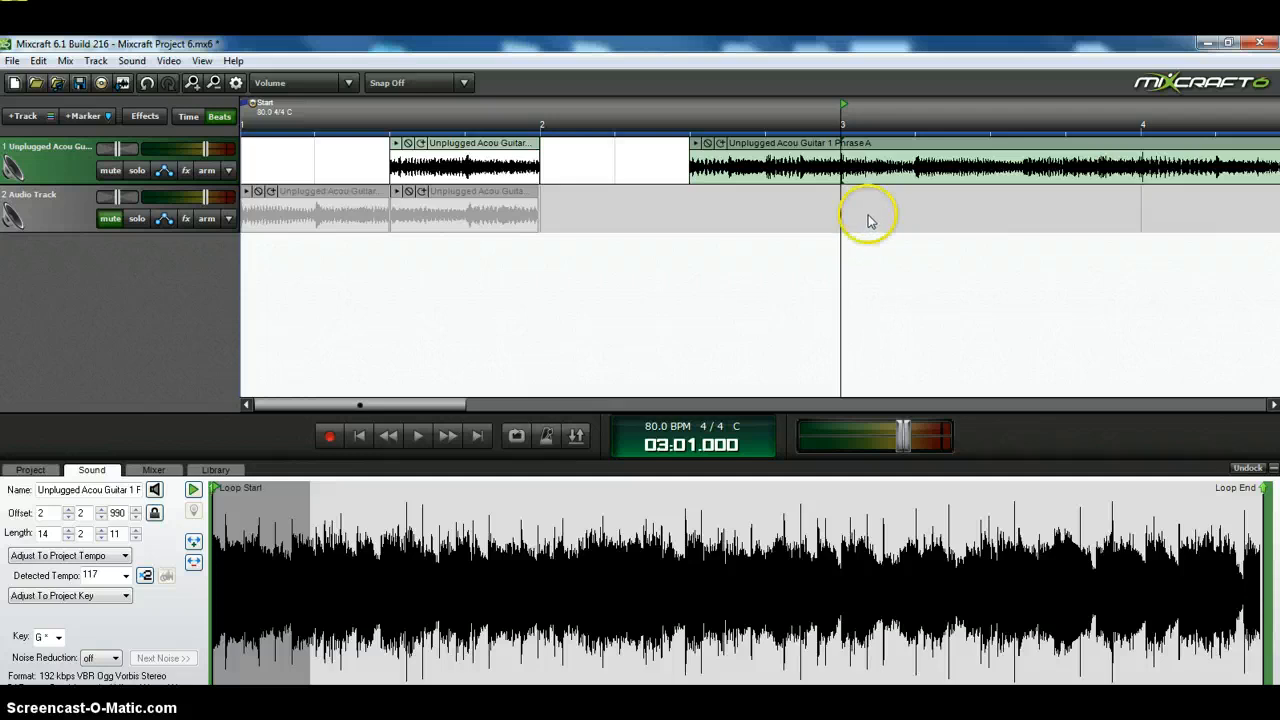
pyautogui.press('s')
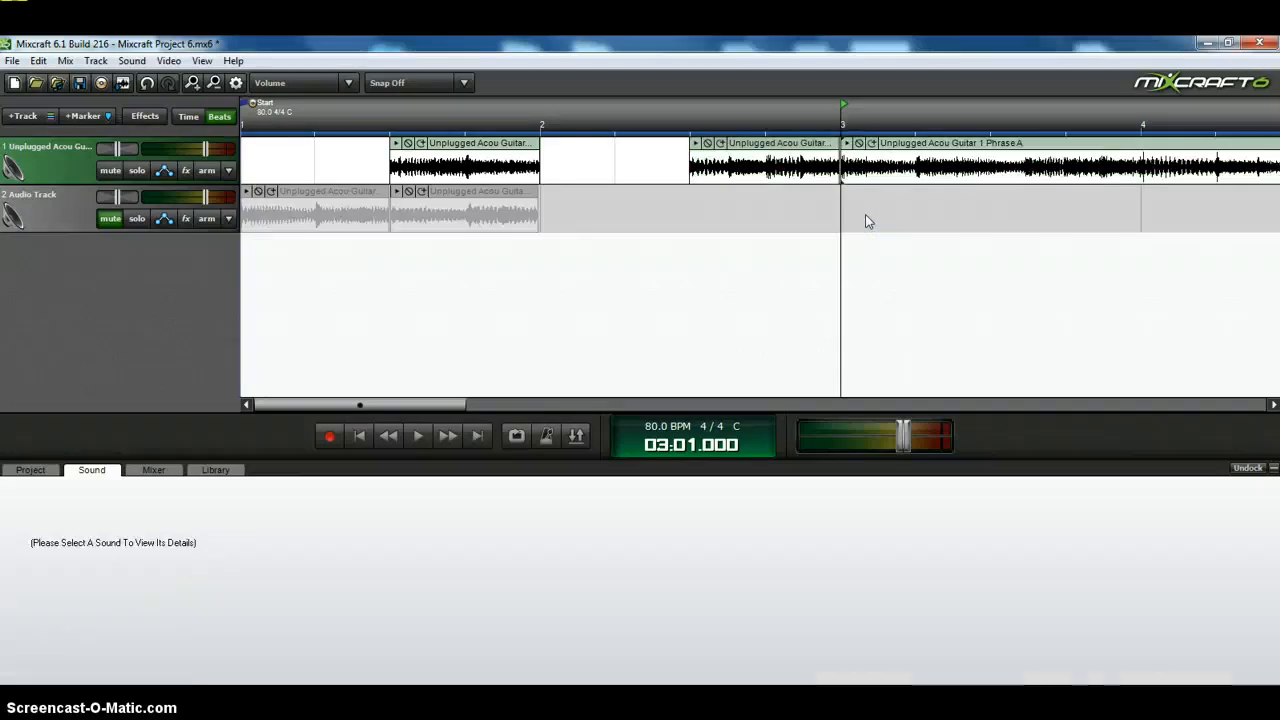
pyautogui.click(993, 143)
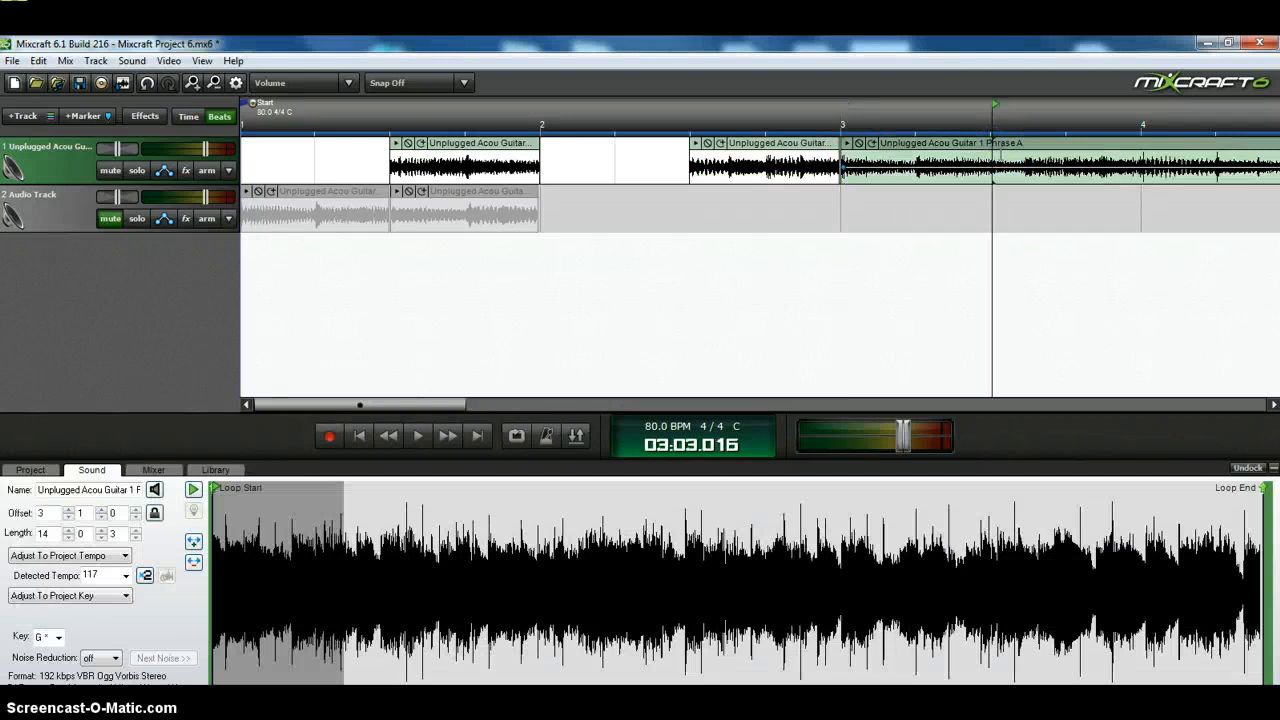
pyautogui.moveTo(993, 143); pyautogui.dragTo(941, 143)
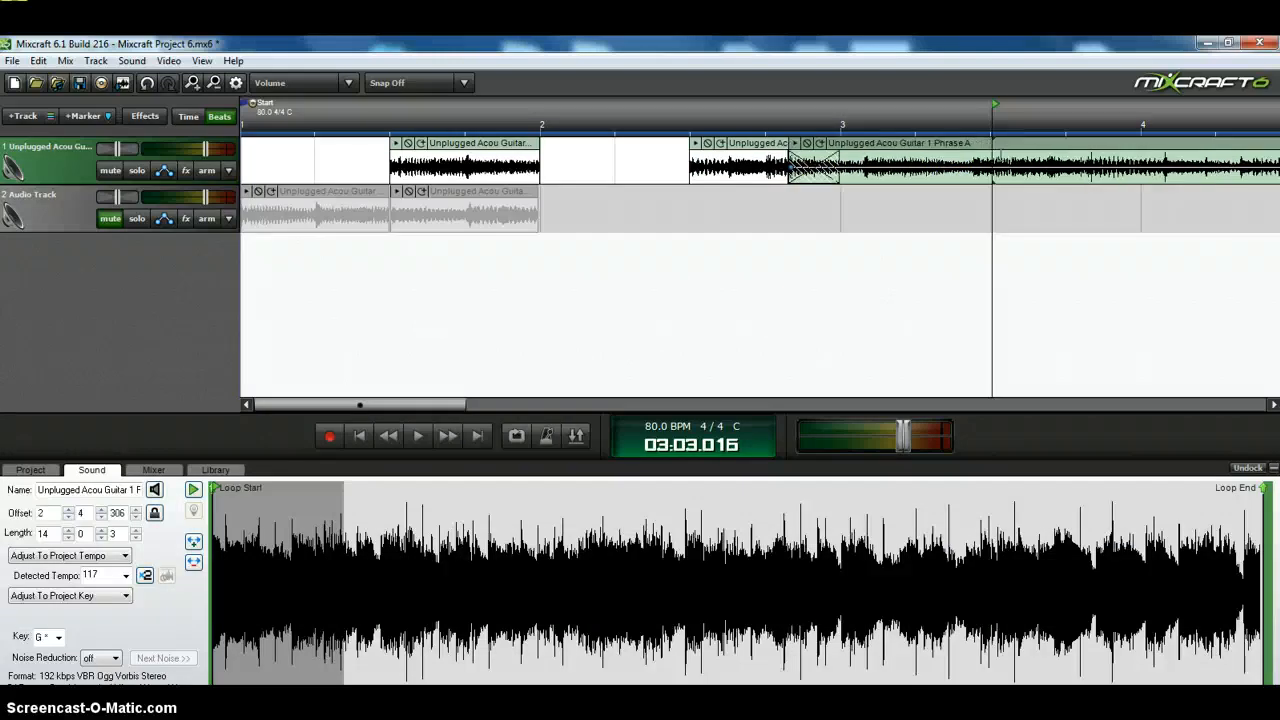
pyautogui.hotkey('ctrl', 'z')
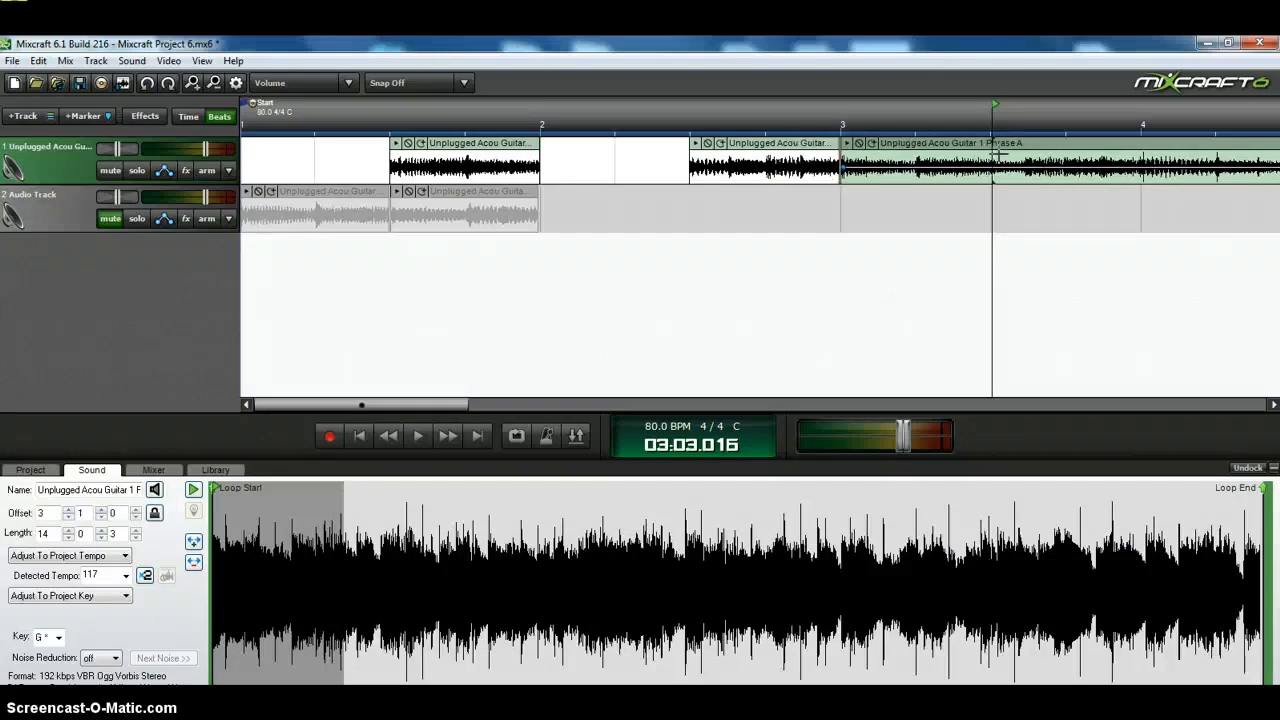
# - Split the track 1 guitar clip at beat 3 of measure 3 and move the two-beat piece to measure 2 of track 2
pyautogui.click(993, 143)
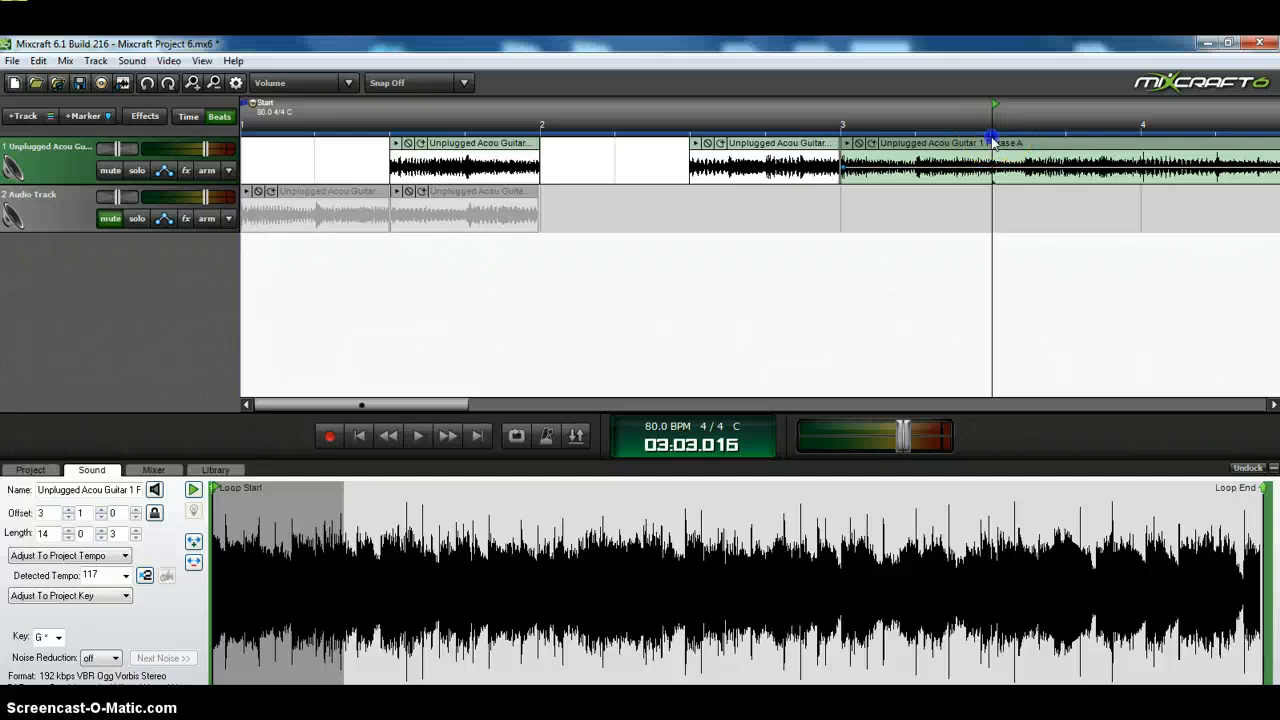
pyautogui.click(991, 135)
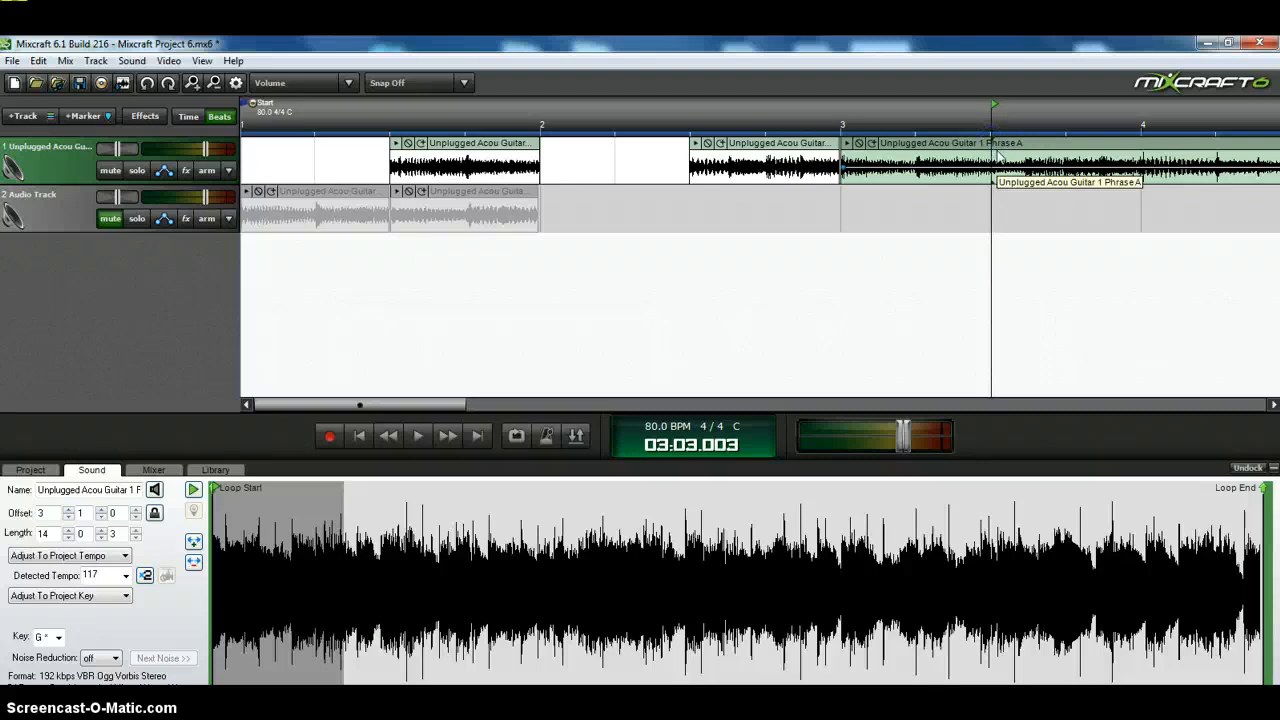
pyautogui.press('t')
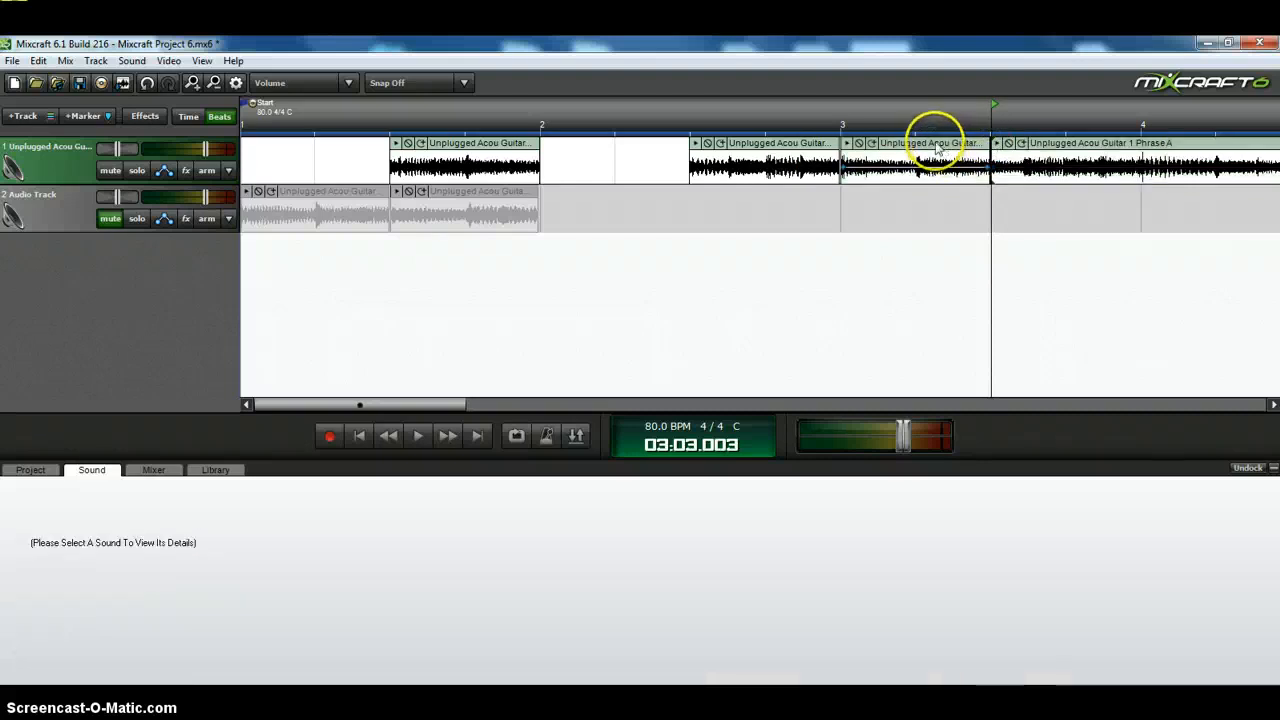
pyautogui.moveTo(935, 145); pyautogui.dragTo(631, 190)
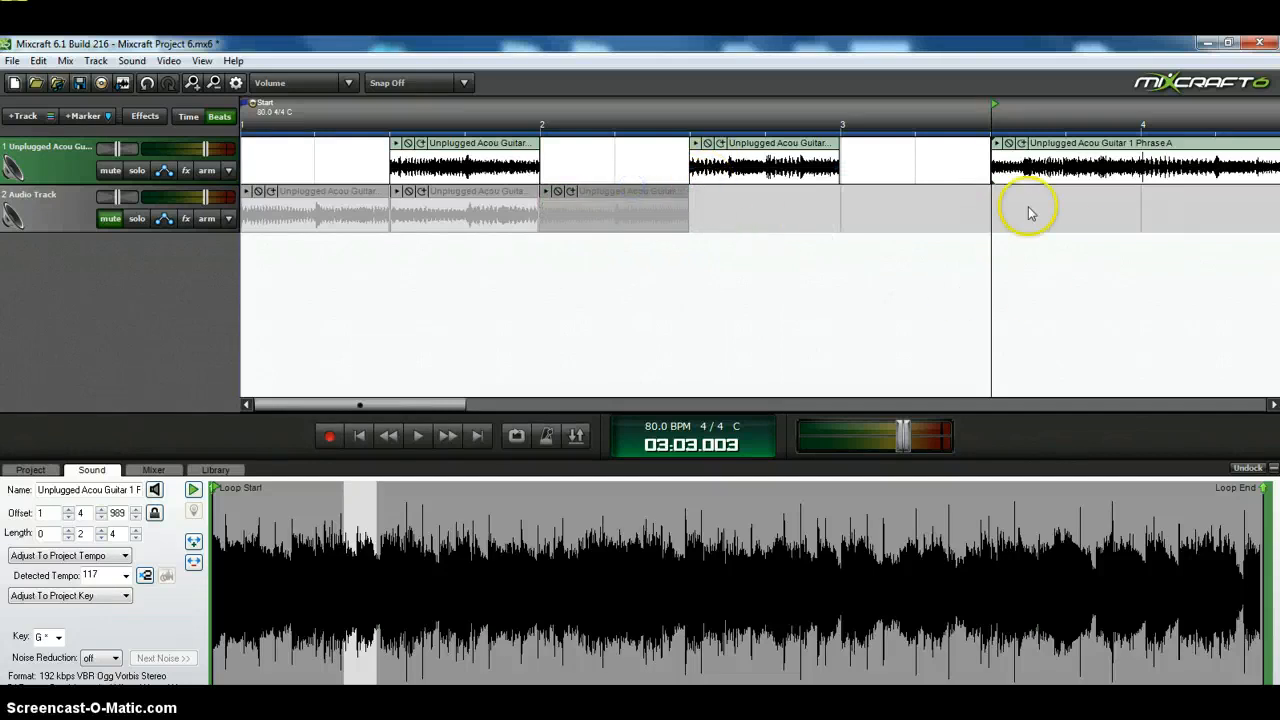
# - Mute track 1, unmute track 2 and play the three guitar clips in sequence from the start
pyautogui.click(110, 170)
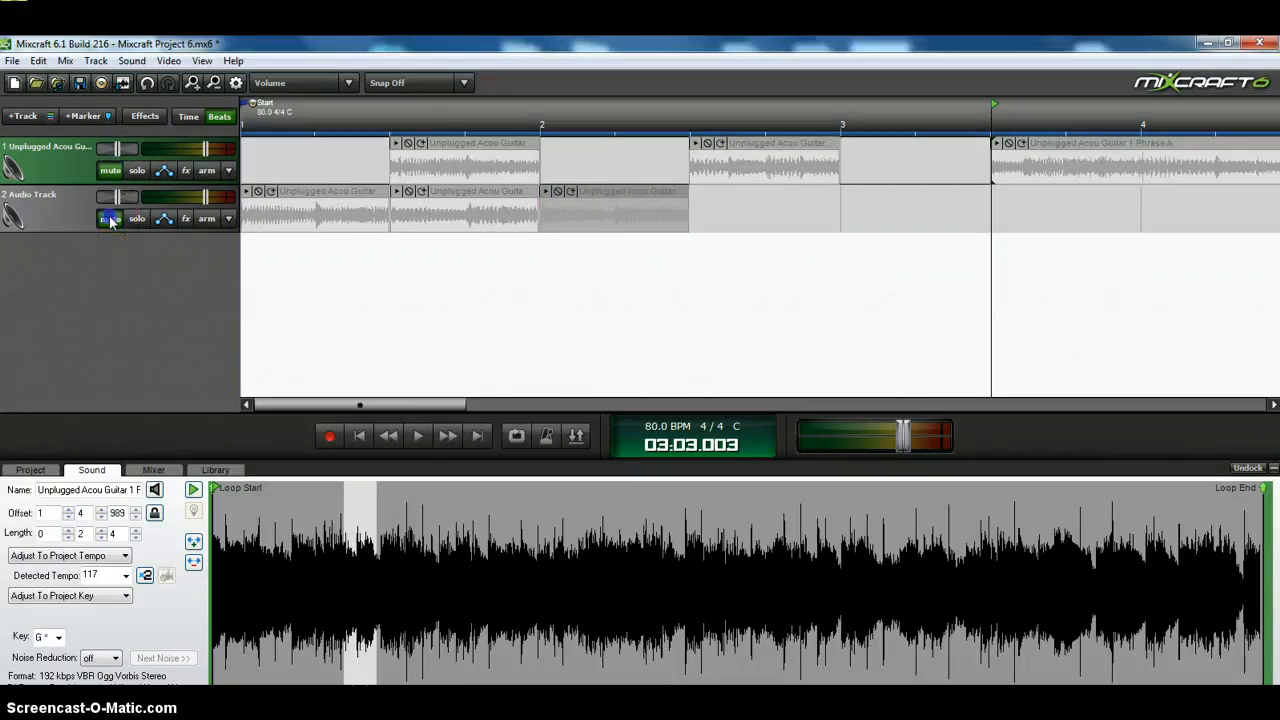
pyautogui.click(110, 218)
pyautogui.click(358, 436)
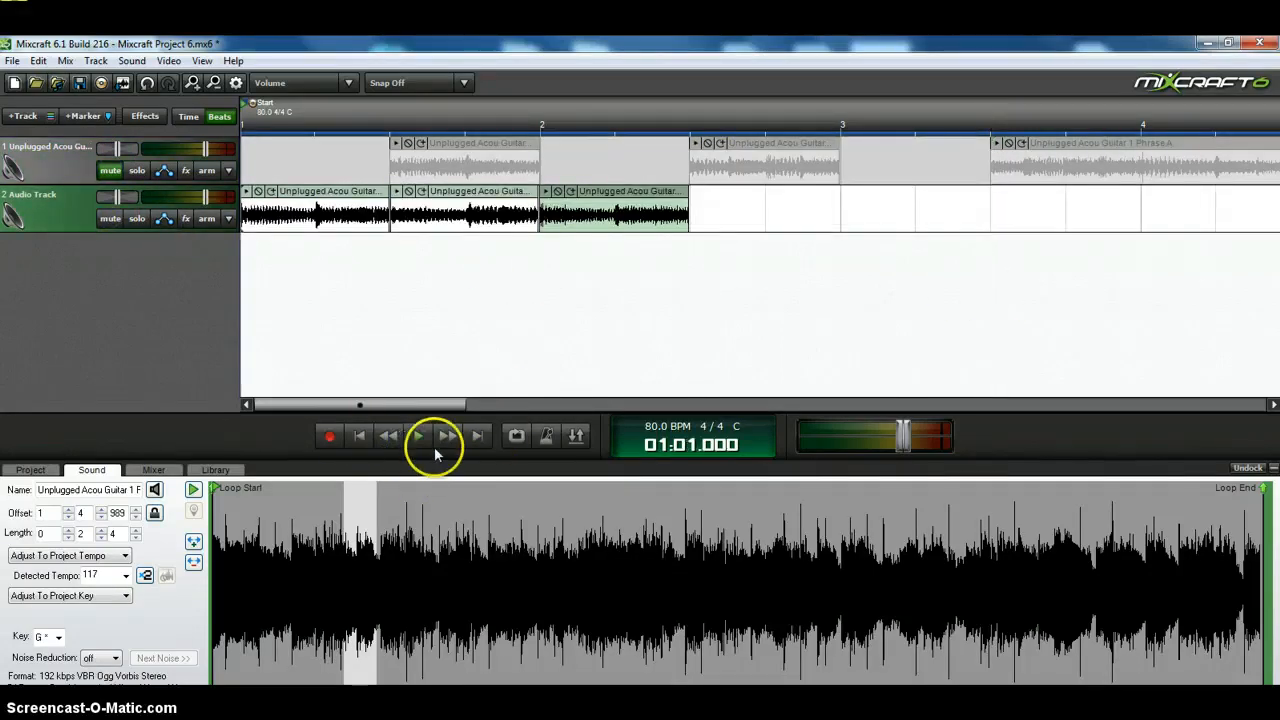
pyautogui.click(417, 437)
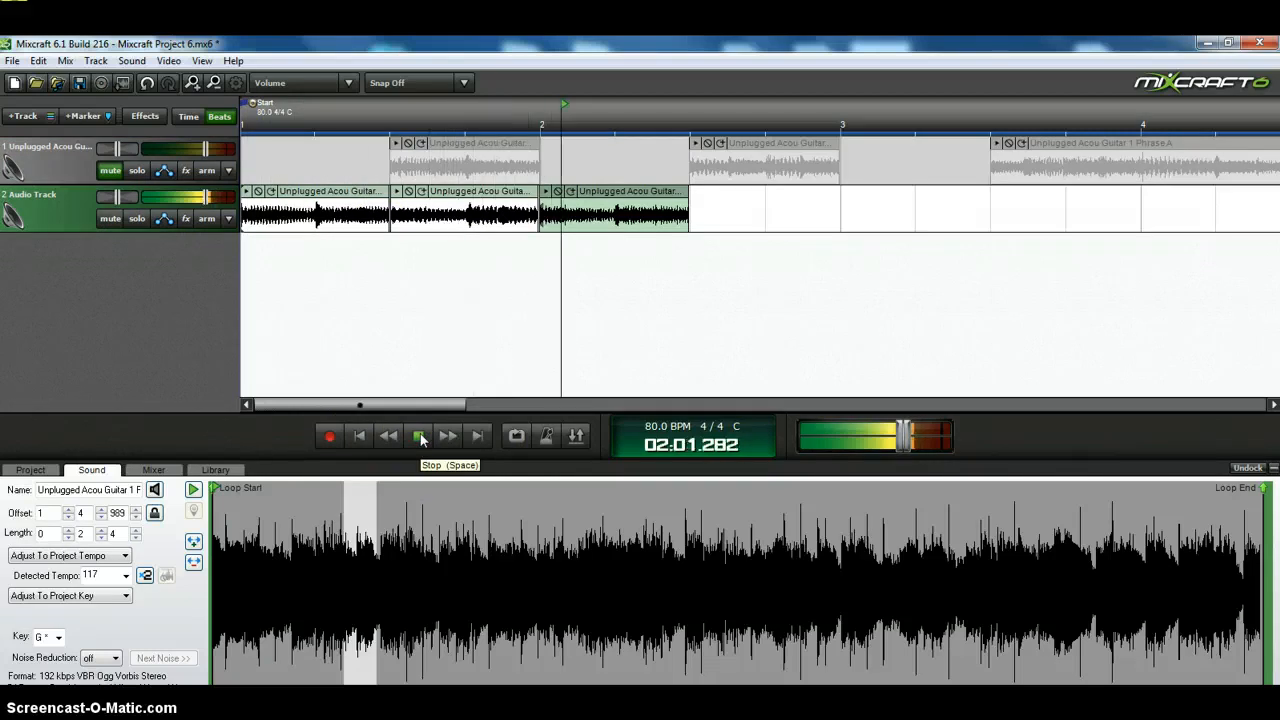
pyautogui.click(420, 438)
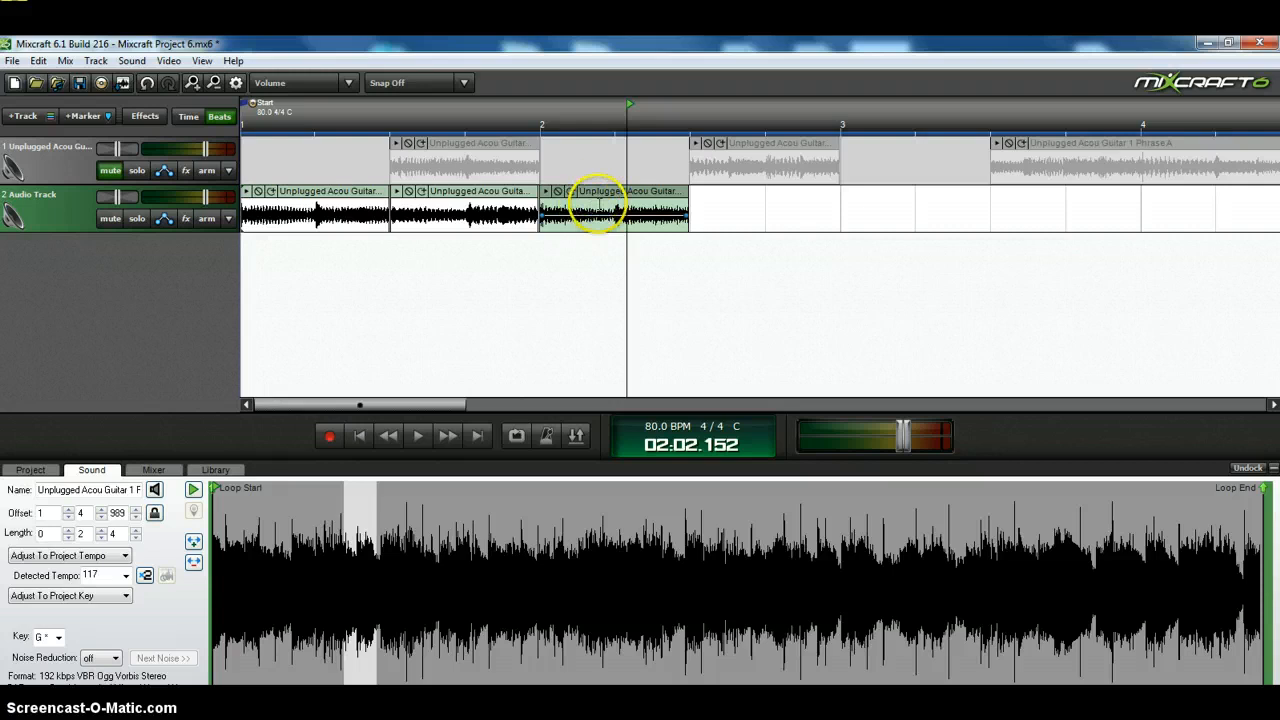
# - Change the third clip on track 2 to Adjust Pitch By and set it to 7.0 semitones
pyautogui.click(125, 596)
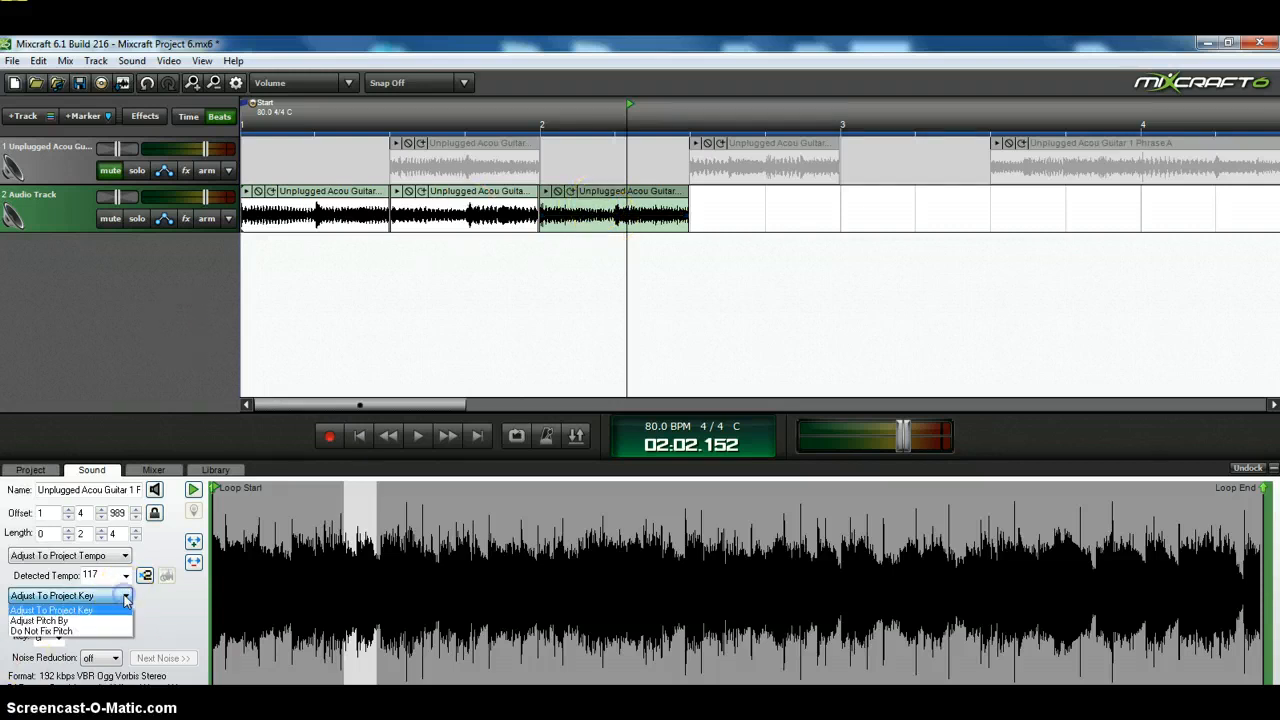
pyautogui.click(72, 621)
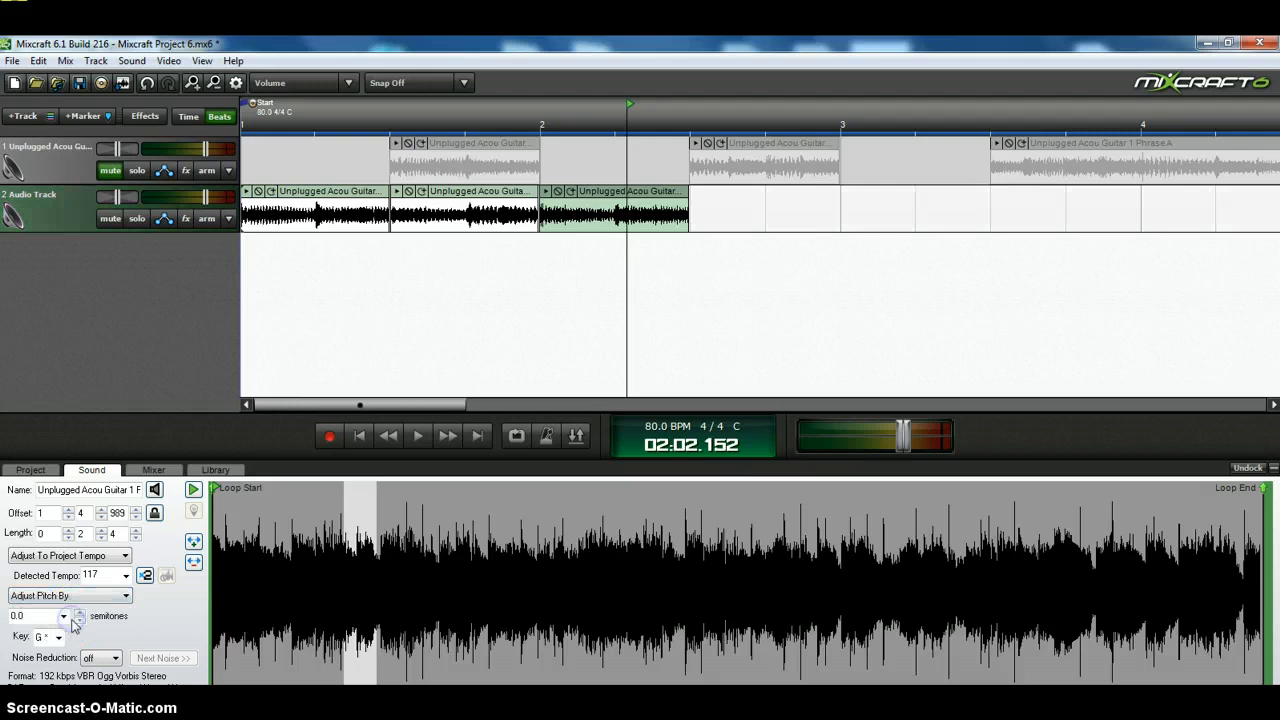
pyautogui.click(63, 618)
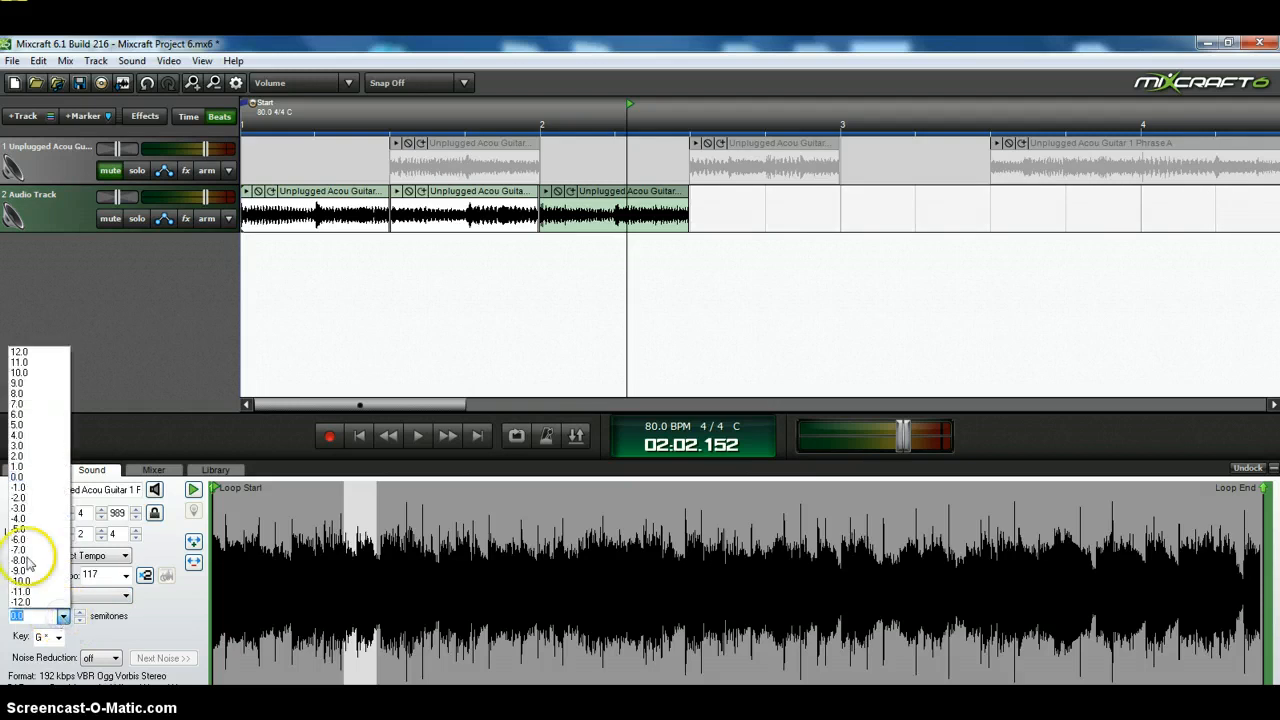
pyautogui.click(27, 405)
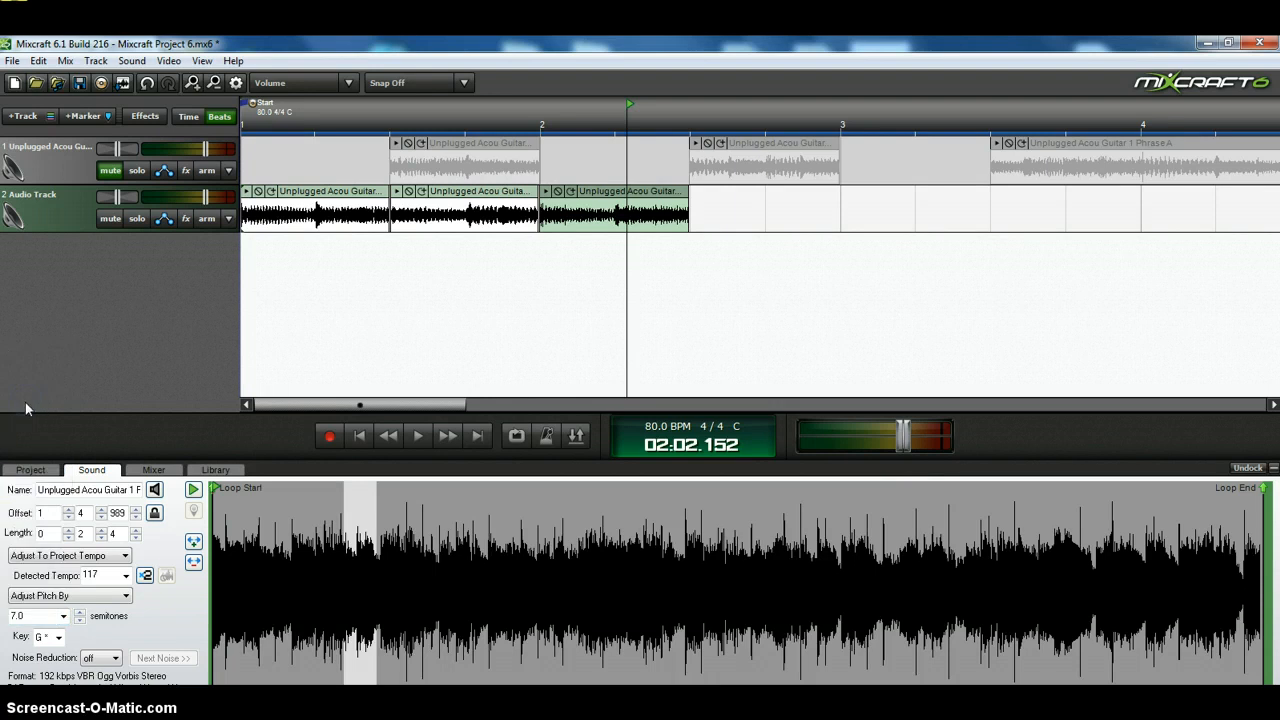
# - Play back the track 2 clips, set the third clip's pitch adjustment to 12.0 semitones and listen again
pyautogui.click(387, 437)
pyautogui.click(388, 438)
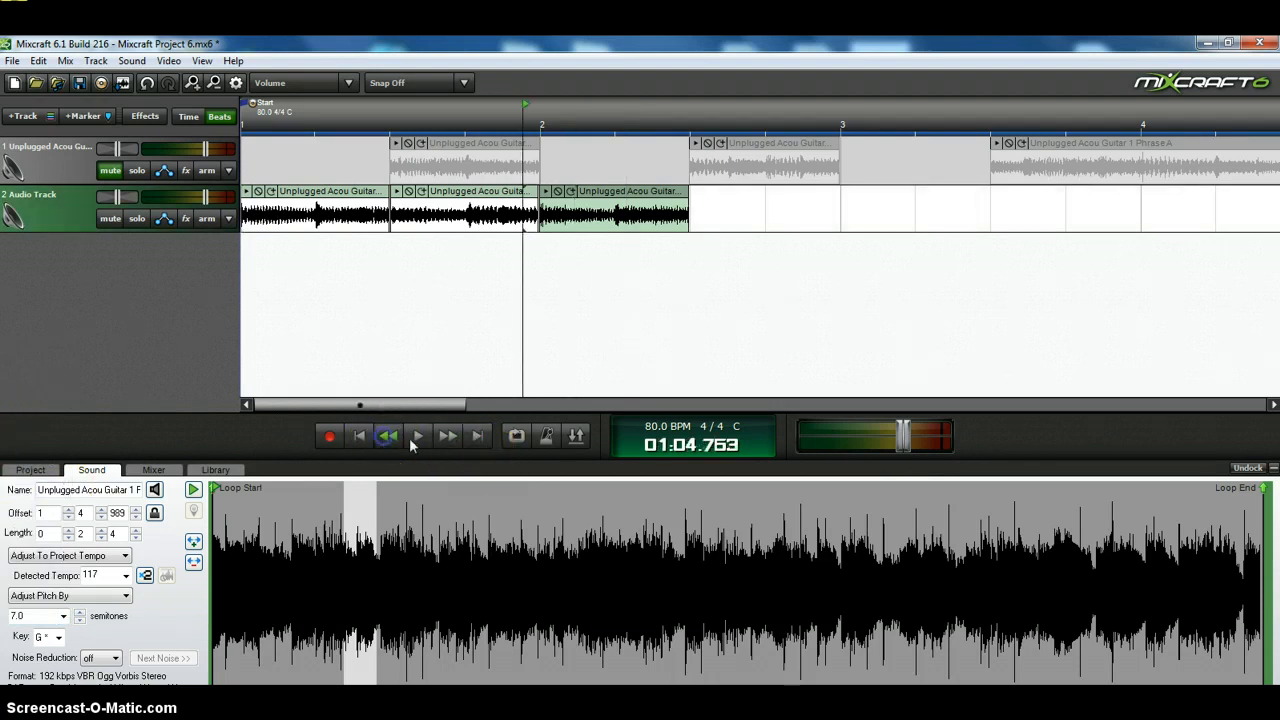
pyautogui.click(416, 438)
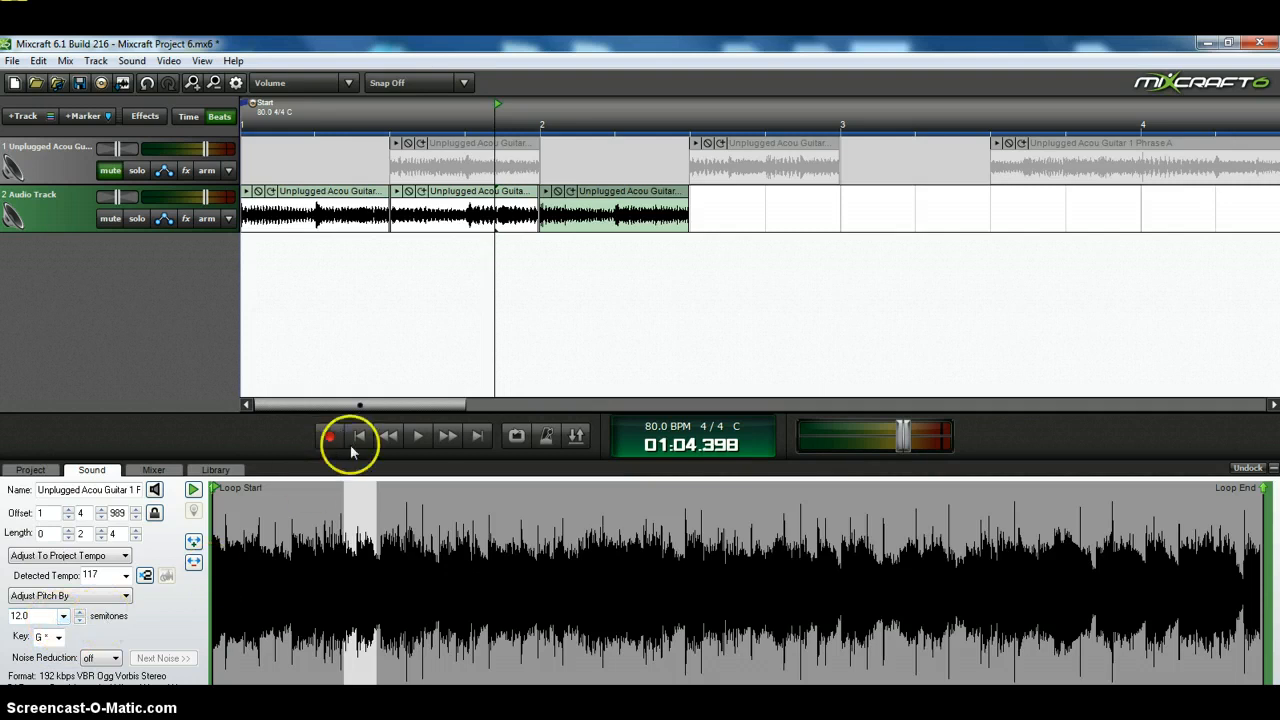
pyautogui.click(417, 436)
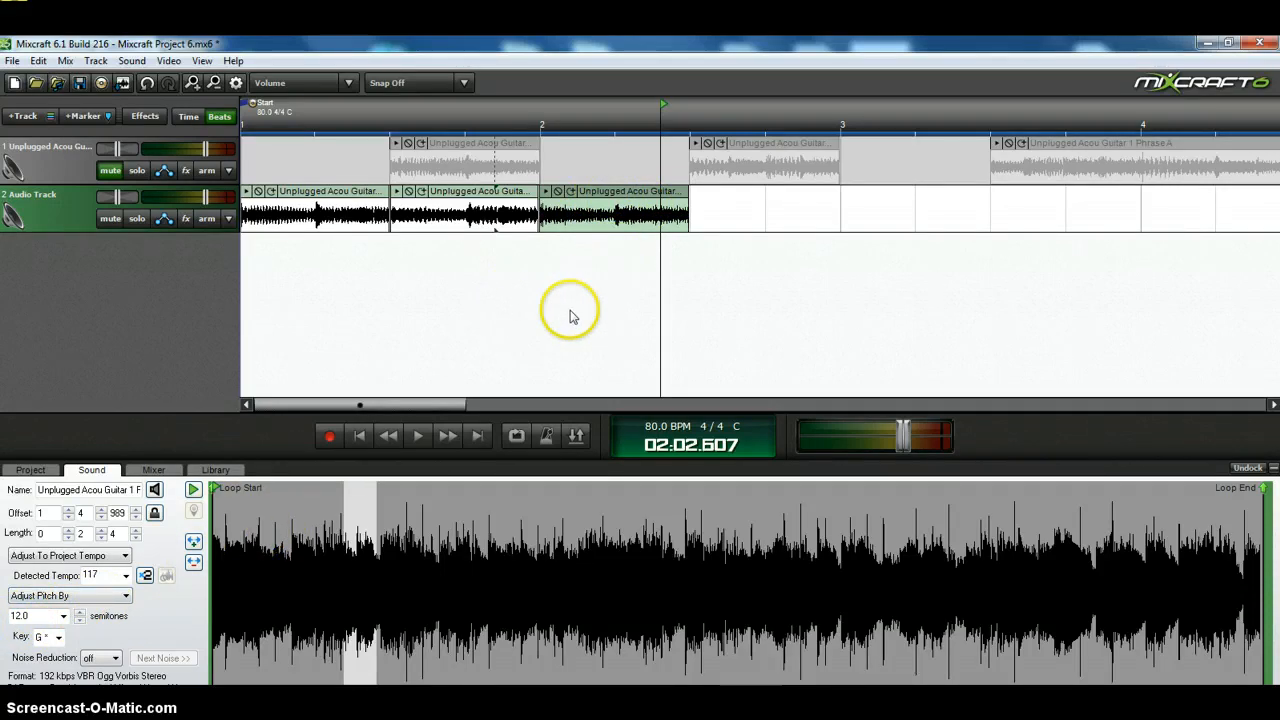
# - Check the "Let it be" chord chart in the browser and audition the remaining track 1 guitar loop in Mixcraft with track 2 muted
pyautogui.click(111, 220)
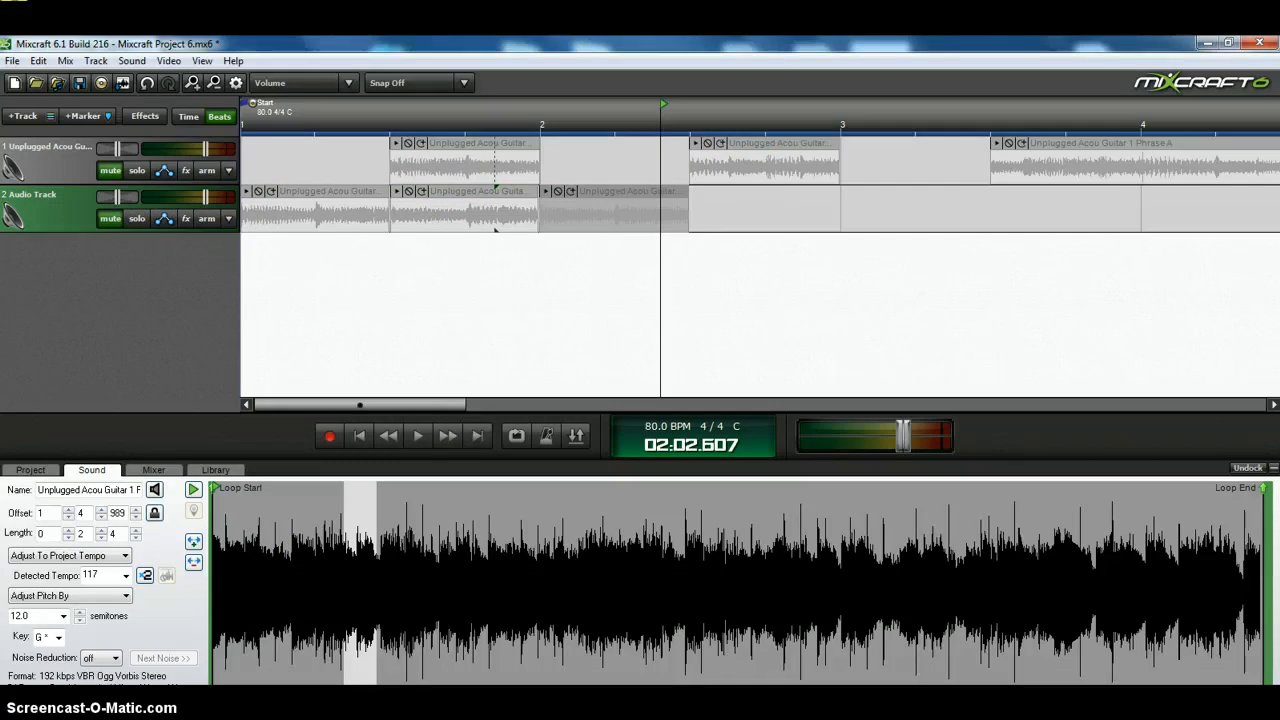
pyautogui.hotkey('alt', 'Tab')
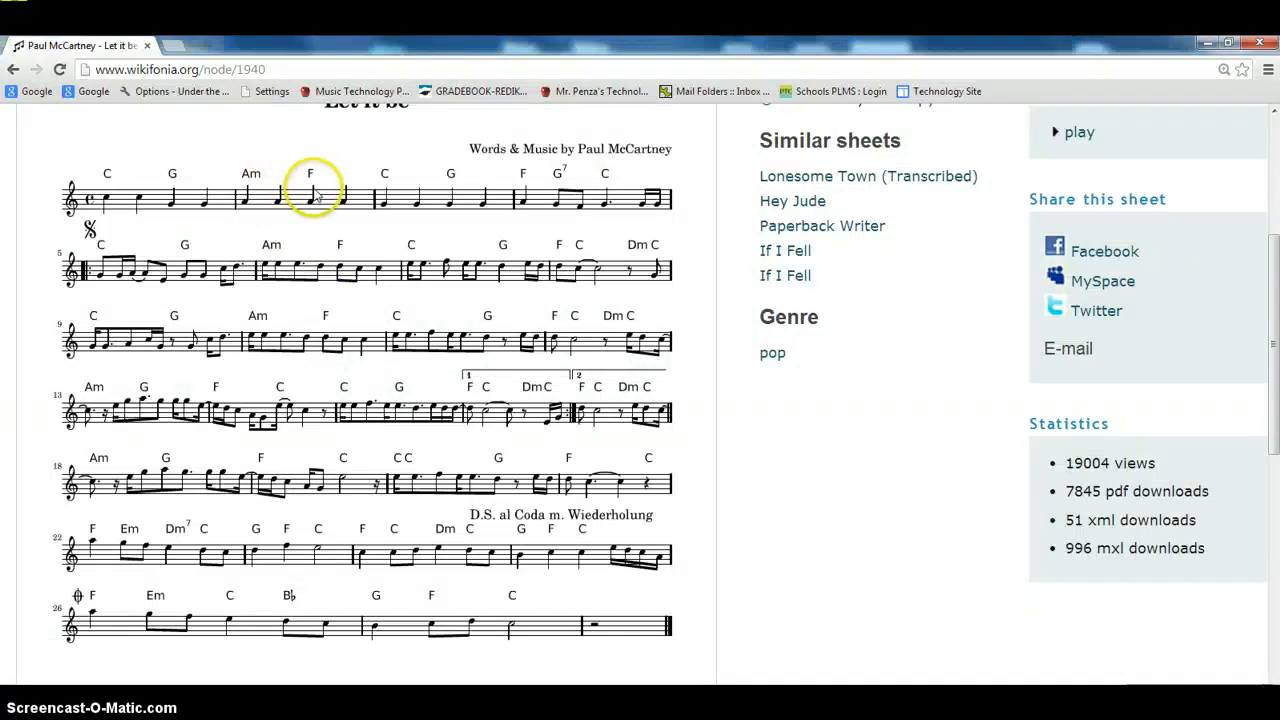
pyautogui.hotkey('alt', 'Tab')
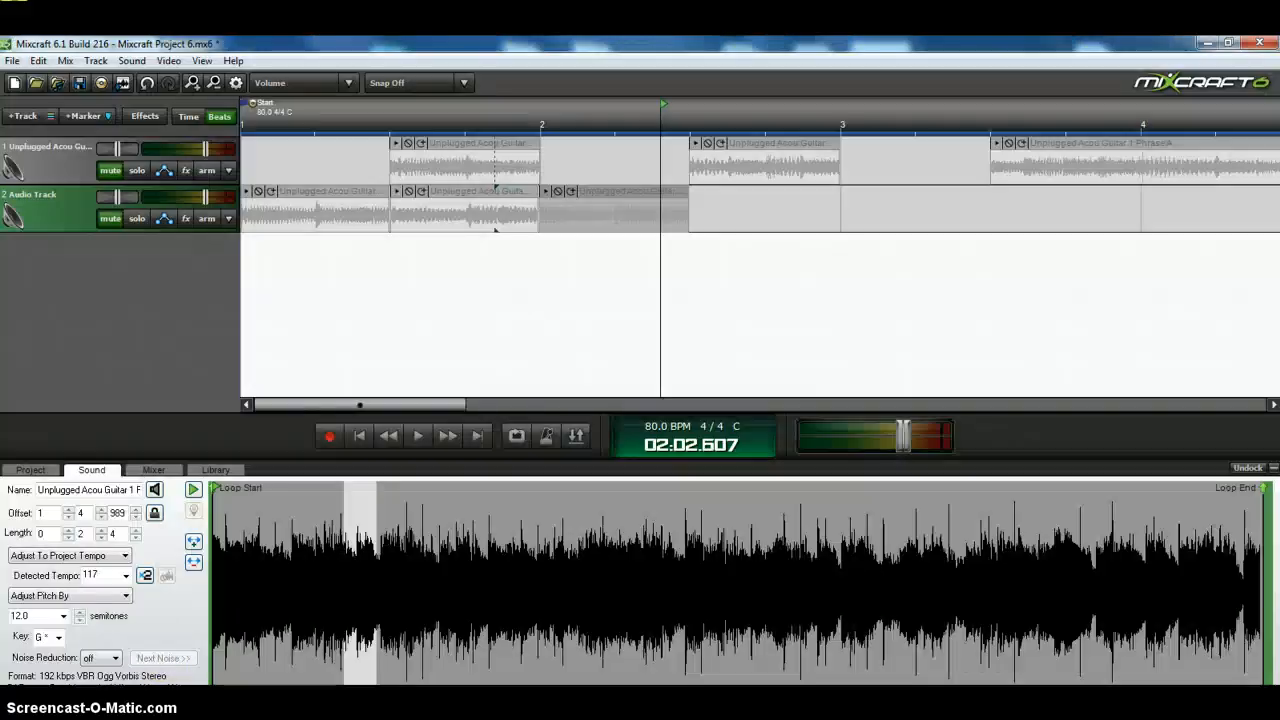
pyautogui.click(110, 171)
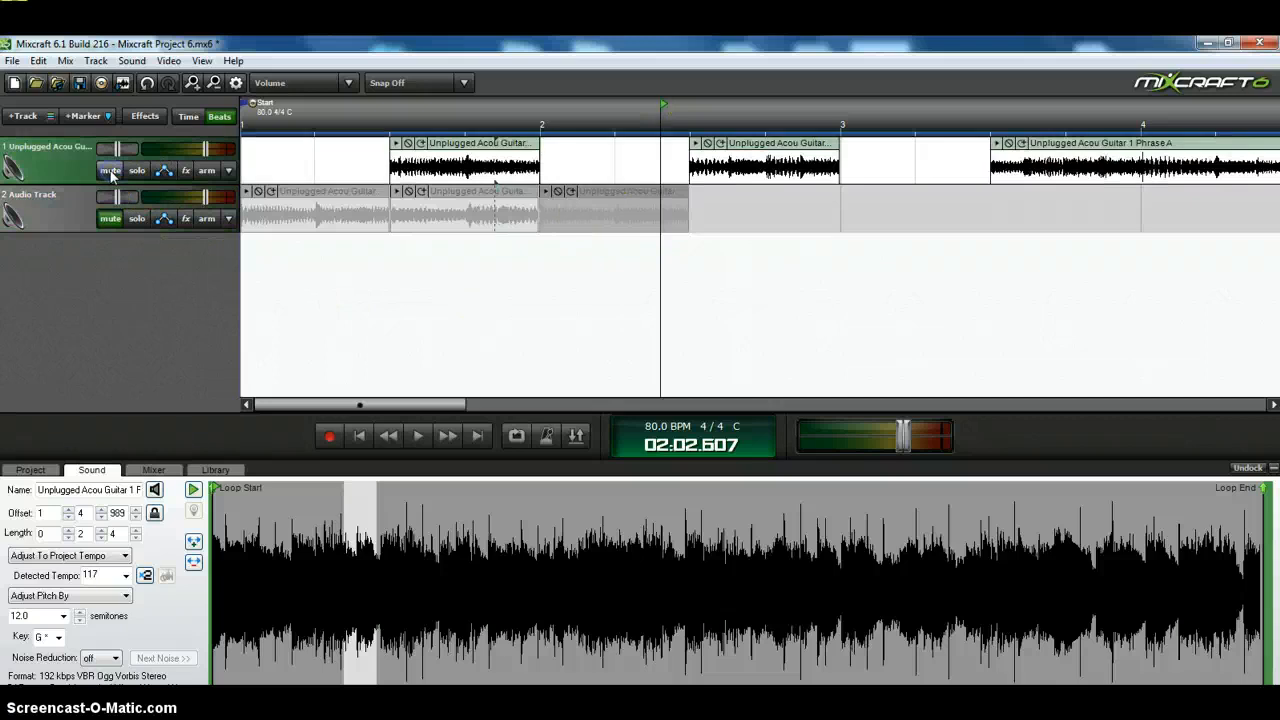
pyautogui.click(418, 436)
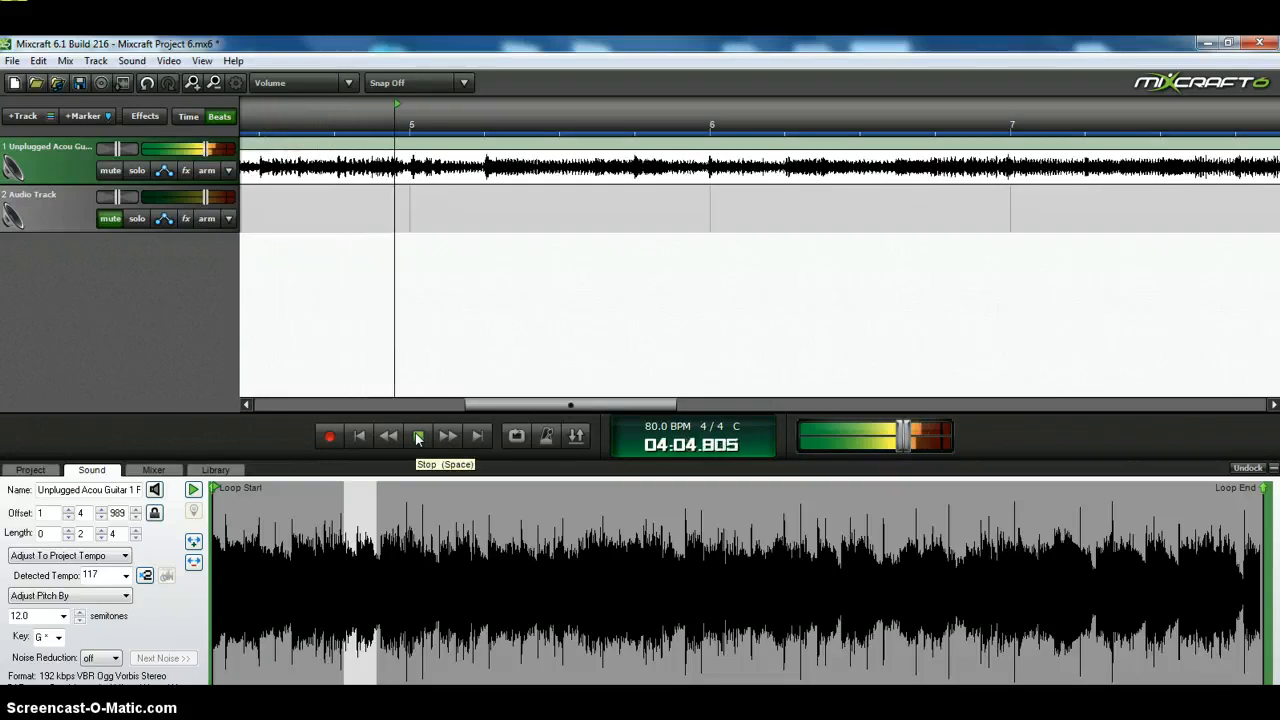
pyautogui.click(418, 437)
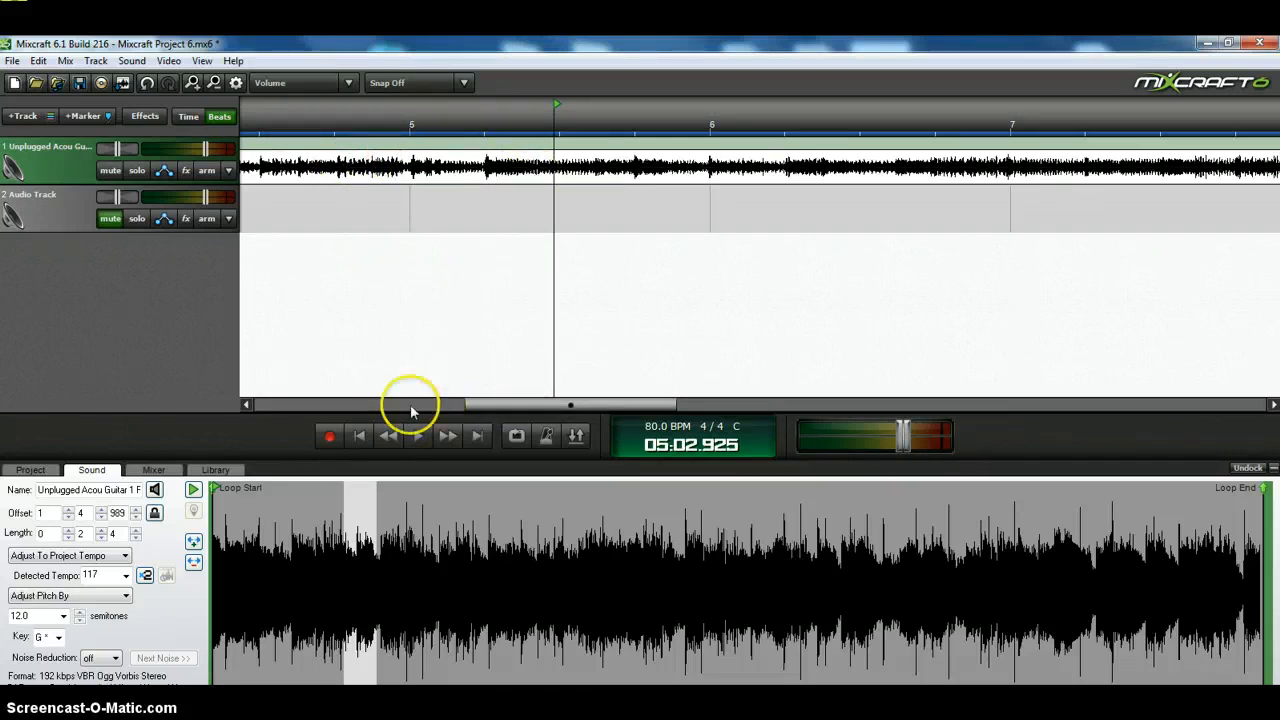
# - Split the long guitar clip on track 1 at the start of measure 4
pyautogui.click(247, 405)
pyautogui.click(247, 405)
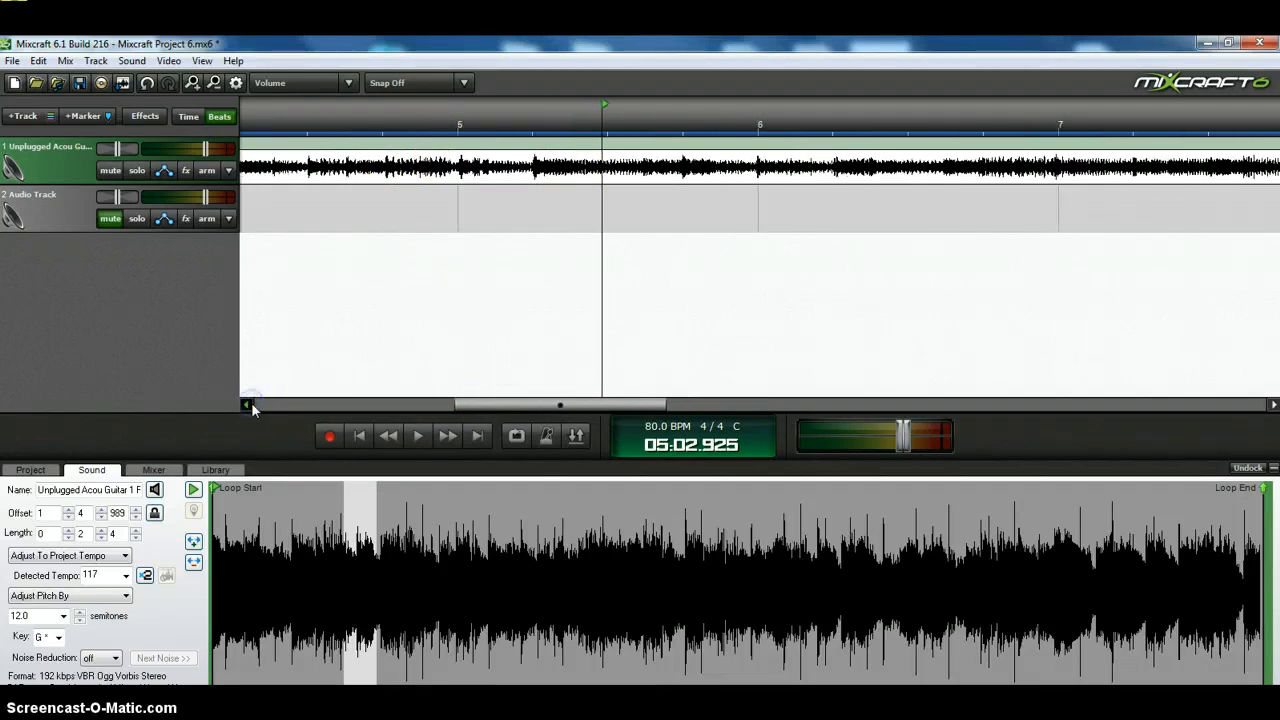
pyautogui.click(247, 405)
pyautogui.click(247, 405)
pyautogui.click(249, 404)
pyautogui.click(249, 404)
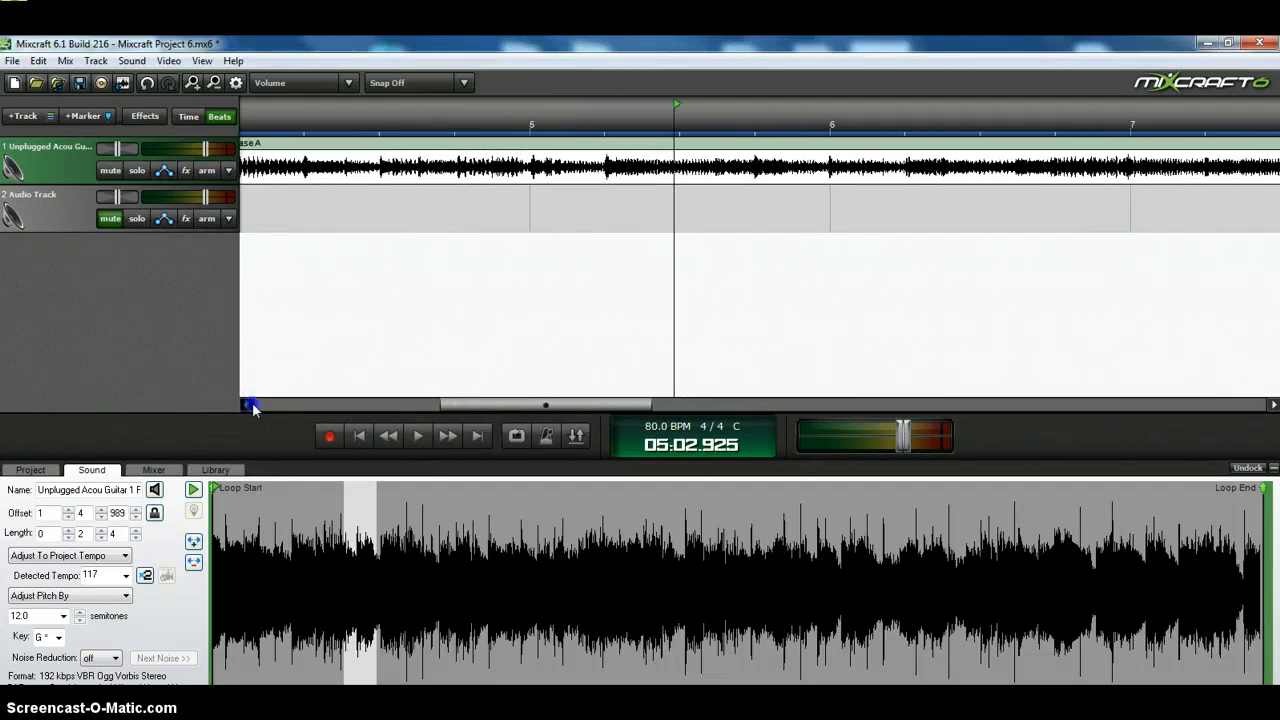
pyautogui.click(249, 404)
pyautogui.click(249, 404)
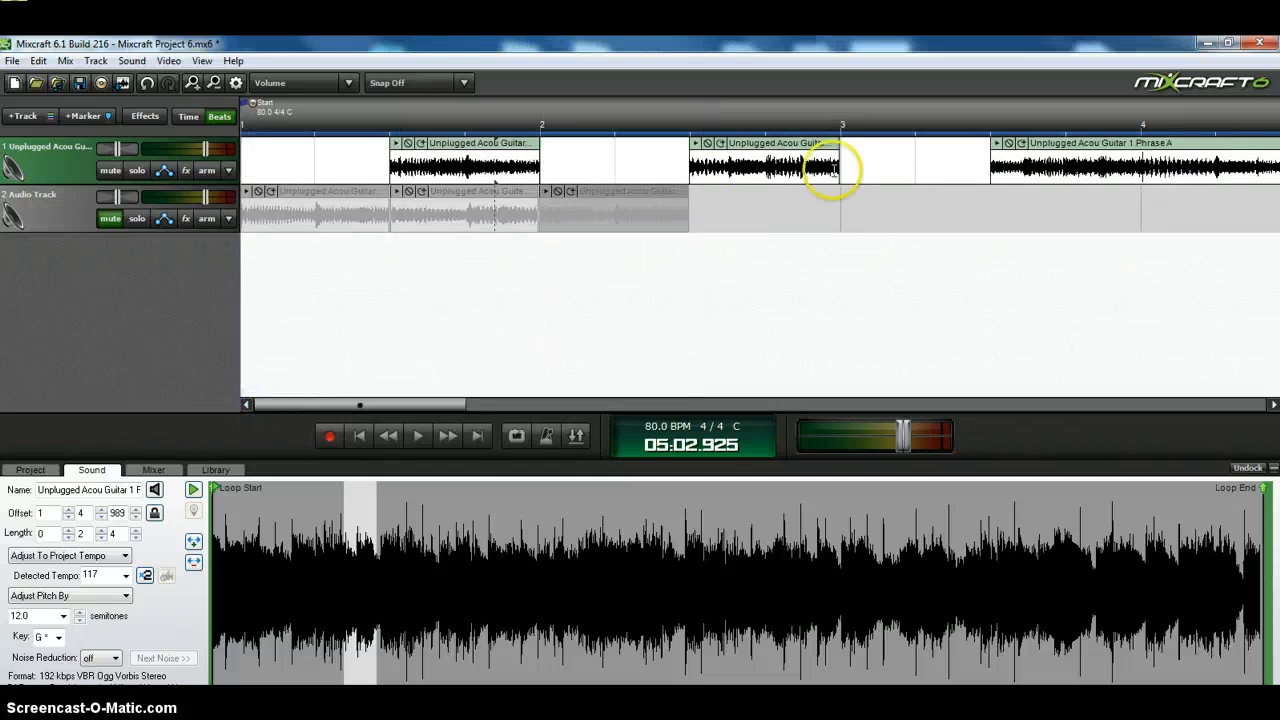
pyautogui.click(1140, 143)
pyautogui.click(1144, 145)
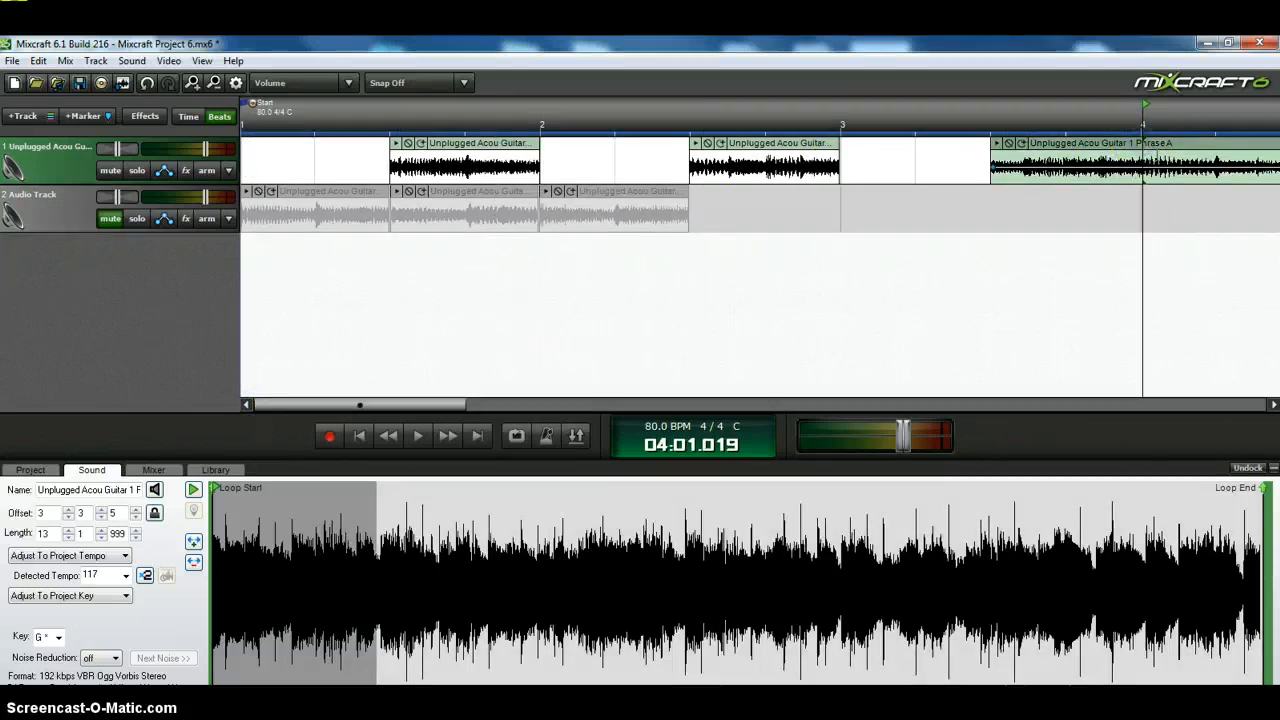
pyautogui.hotkey('ctrl', 't')
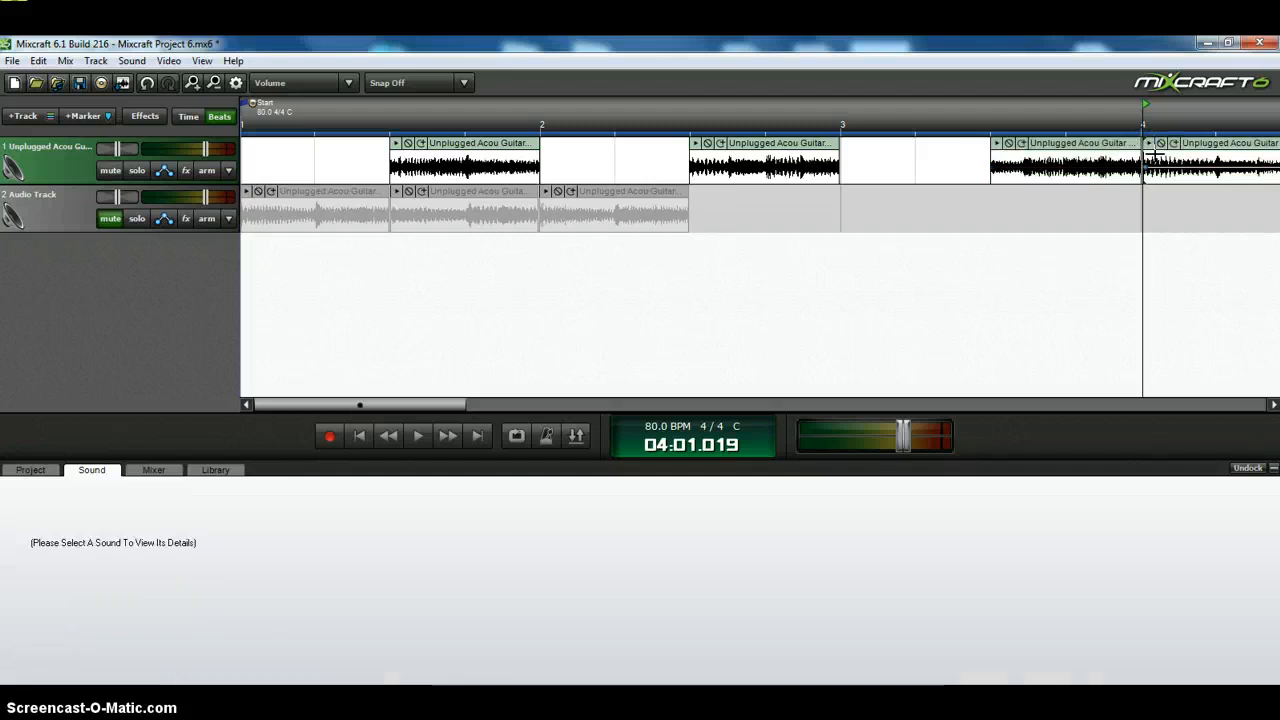
# - Place a two-beat piece of the measure 4 guitar clip at beat 3 of measure 2 on track 2, returning the remainder to track 1
pyautogui.moveTo(450, 408); pyautogui.dragTo(507, 405)
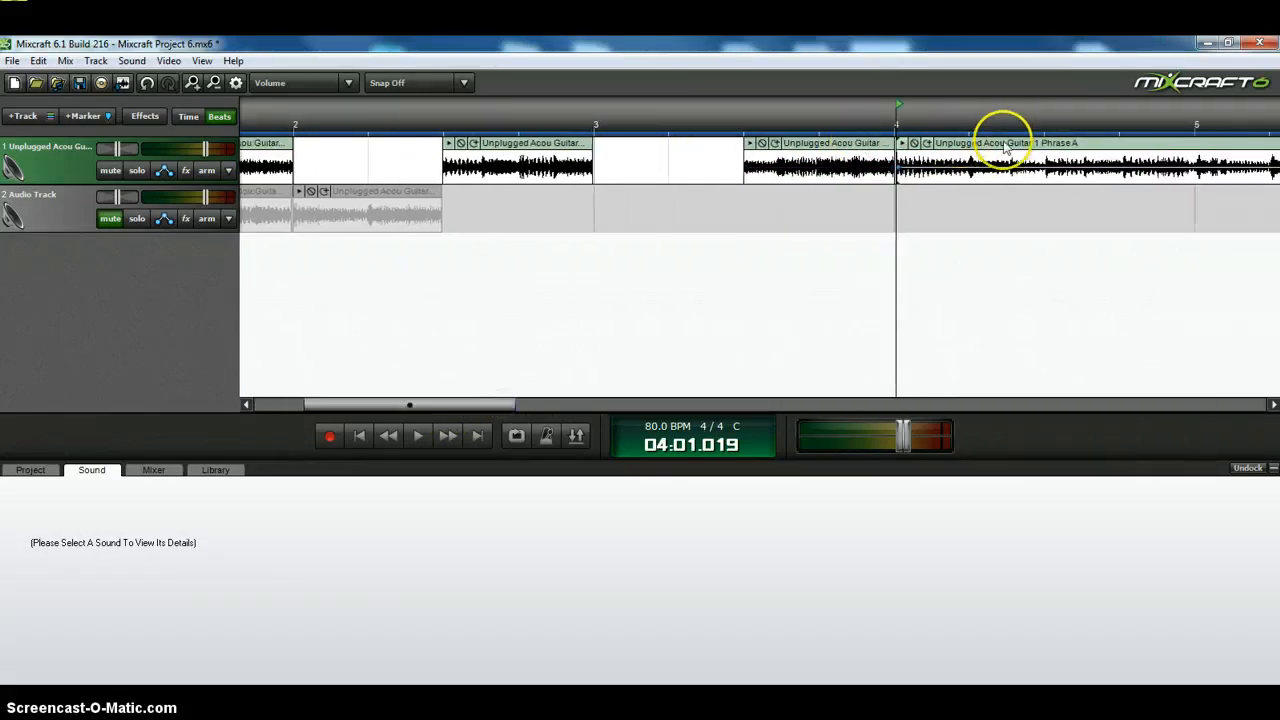
pyautogui.click(1045, 134)
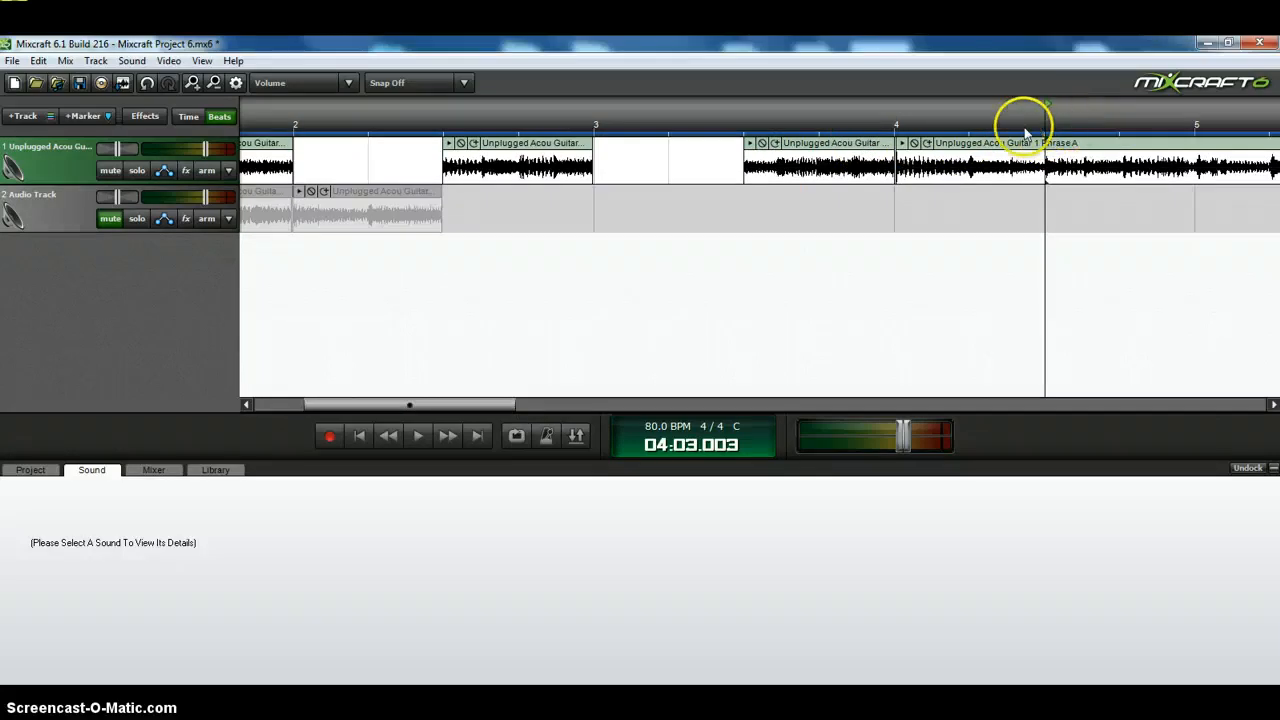
pyautogui.moveTo(978, 142); pyautogui.dragTo(594, 195)
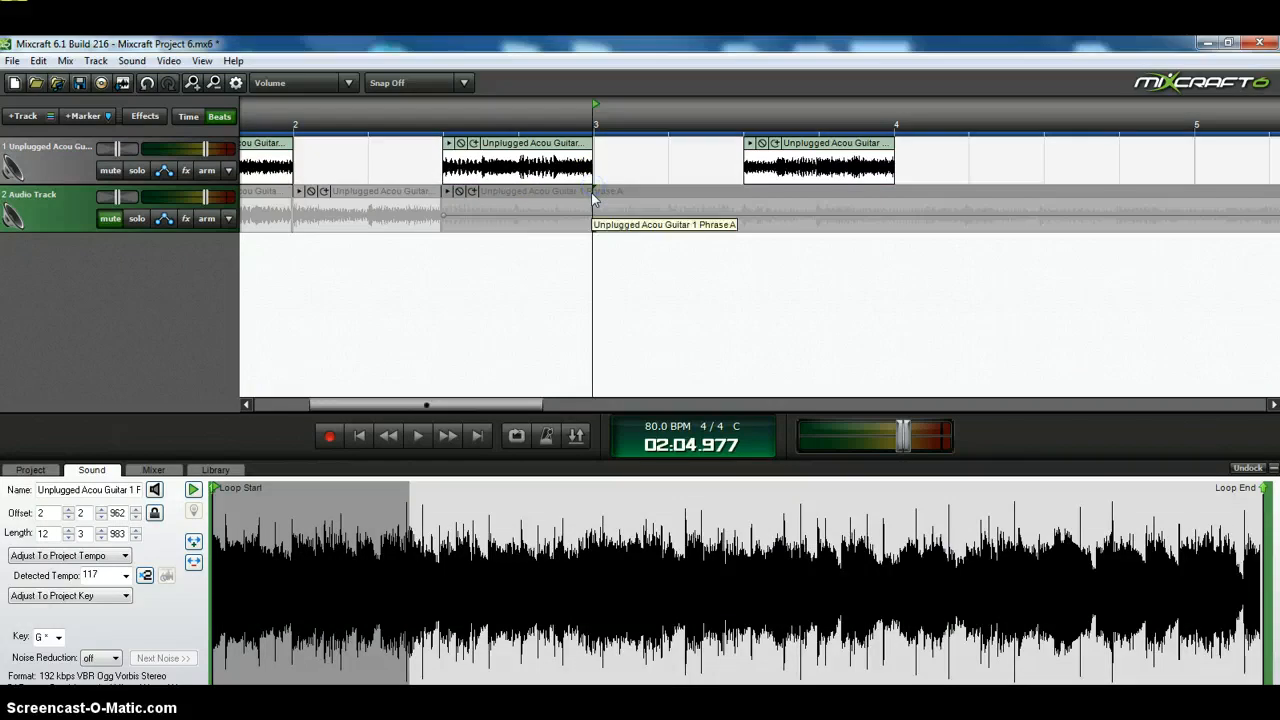
pyautogui.moveTo(594, 197); pyautogui.dragTo(1025, 139)
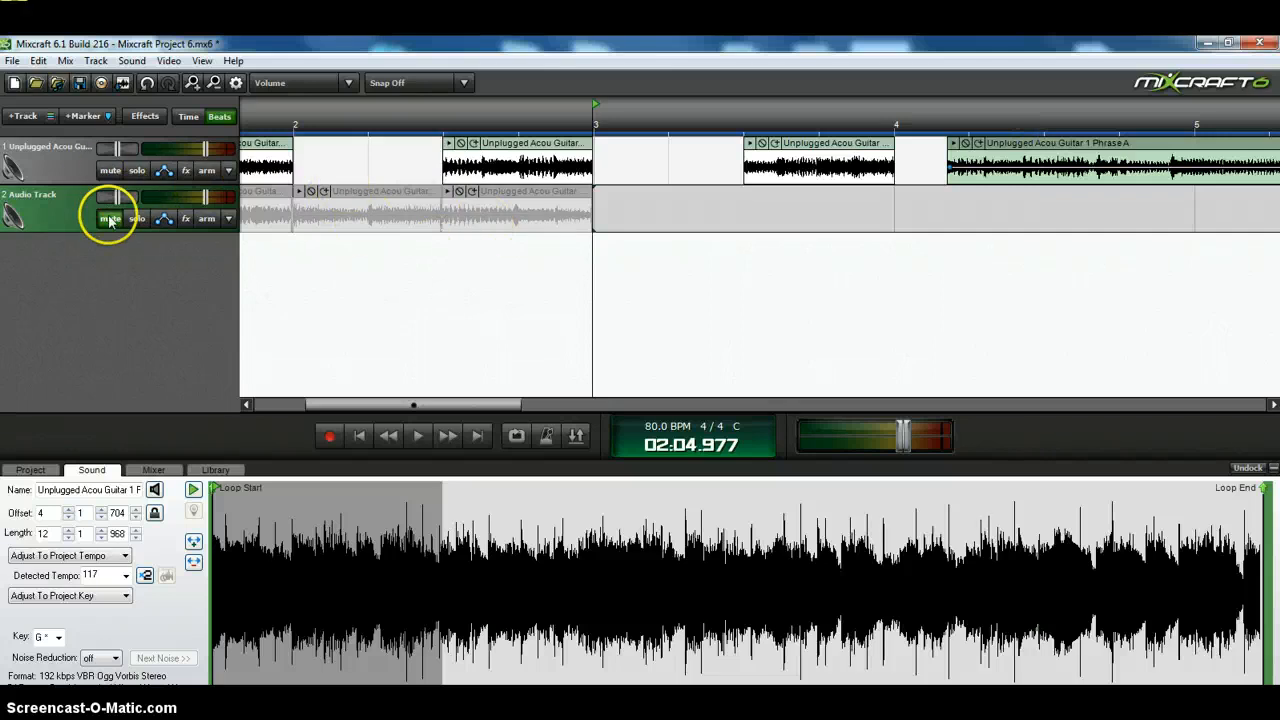
# - Mute track 1, unmute track 2 and play the last two guitar clips in measure 2
pyautogui.click(110, 170)
pyautogui.click(109, 218)
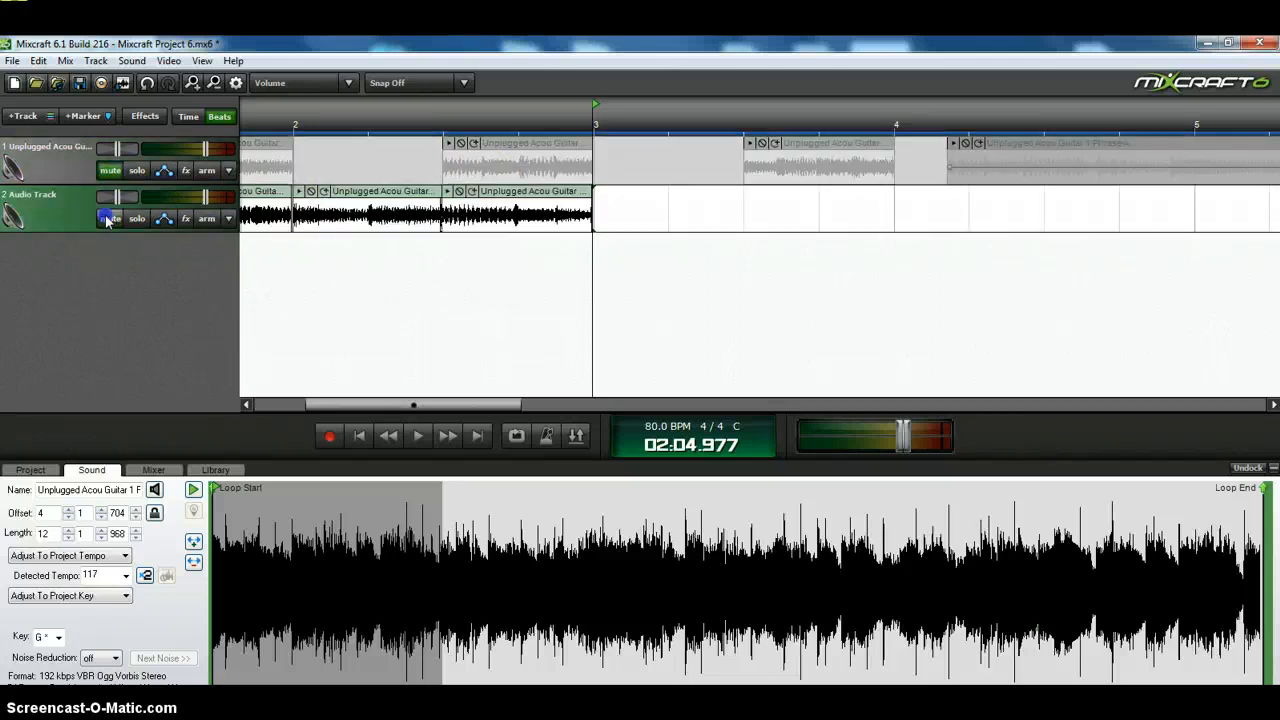
pyautogui.click(389, 437)
pyautogui.click(389, 437)
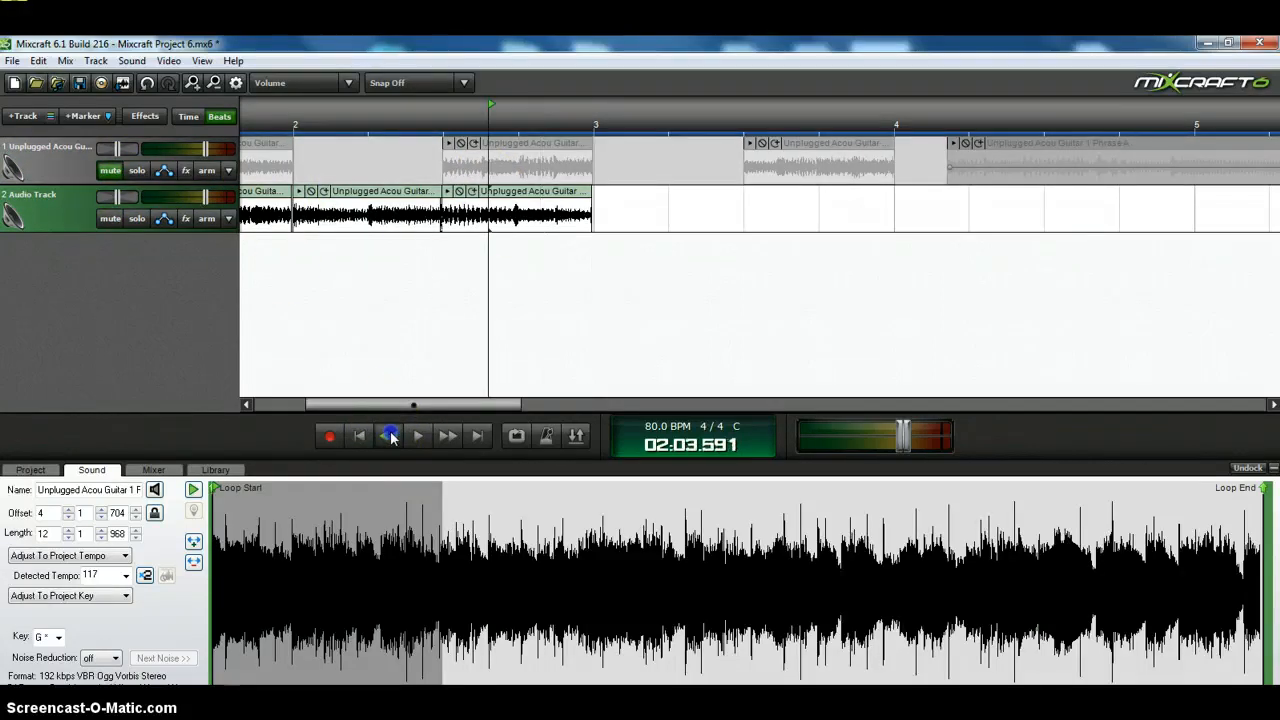
pyautogui.click(390, 437)
pyautogui.click(418, 437)
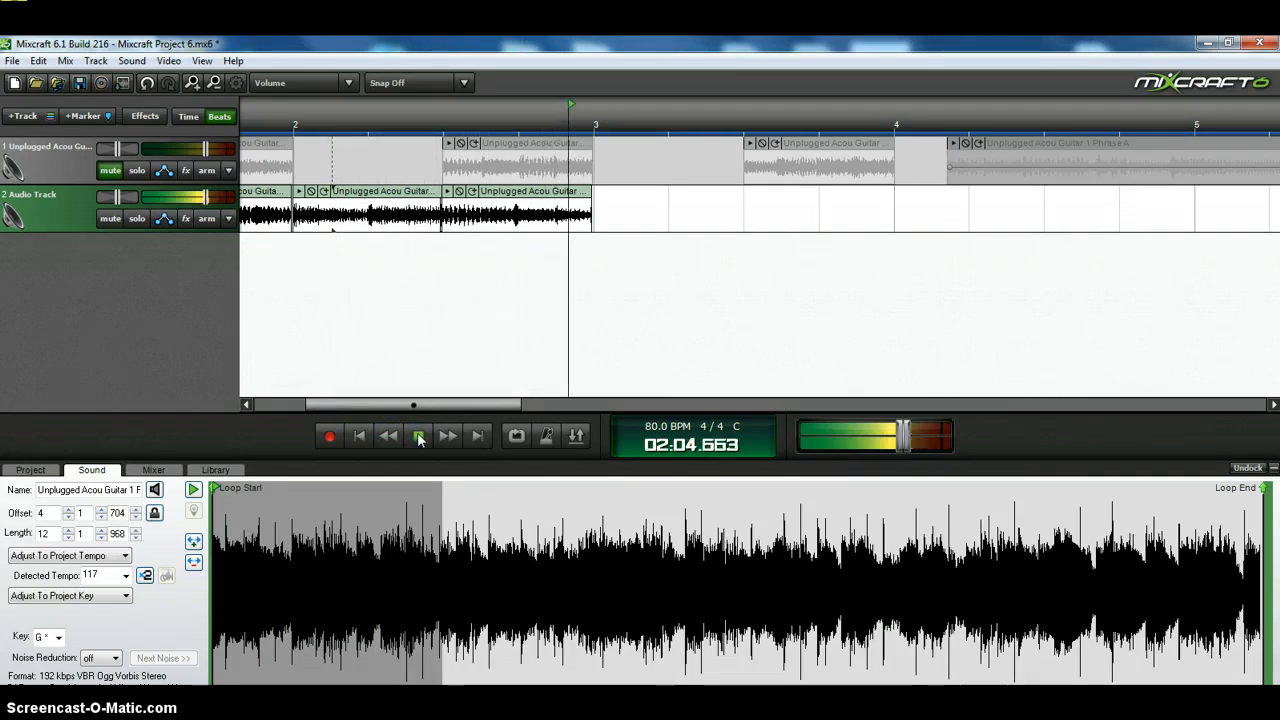
# - Copy the first guitar clip on track 2 to the start of measure 3, directly behind the fourth clip
pyautogui.moveTo(408, 406); pyautogui.dragTo(323, 406)
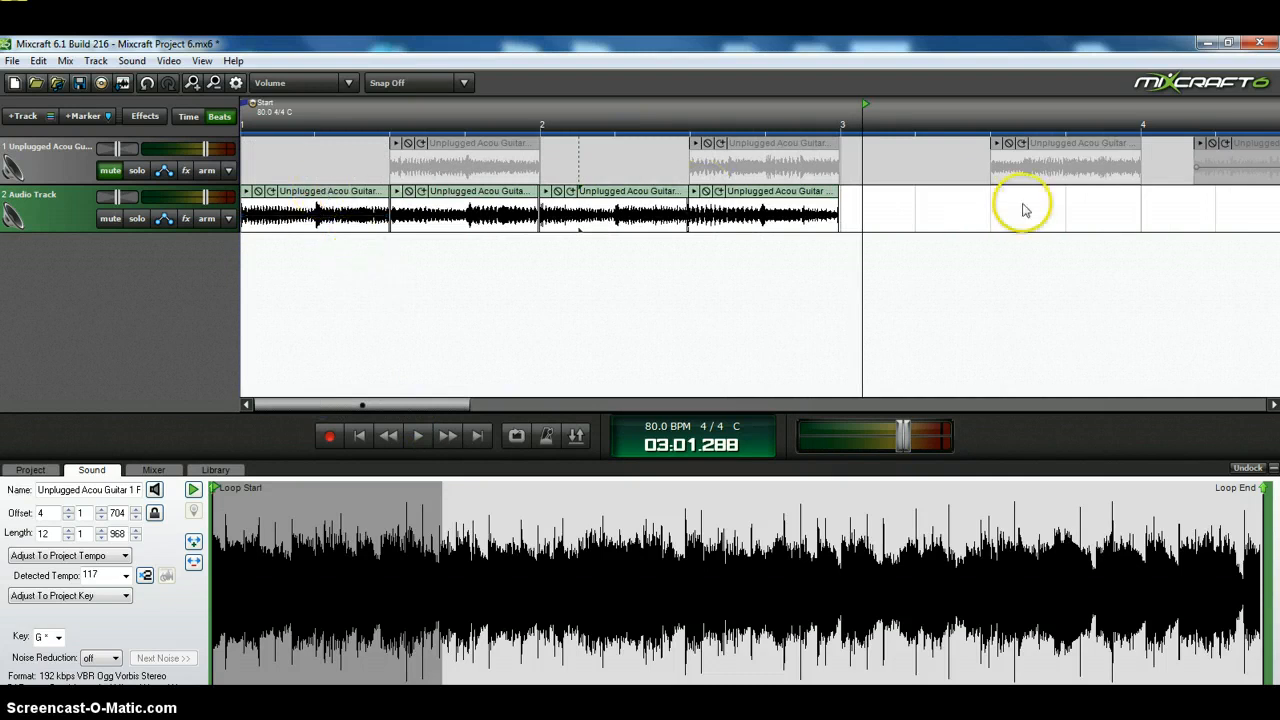
pyautogui.click(290, 197)
pyautogui.rightClick(289, 194)
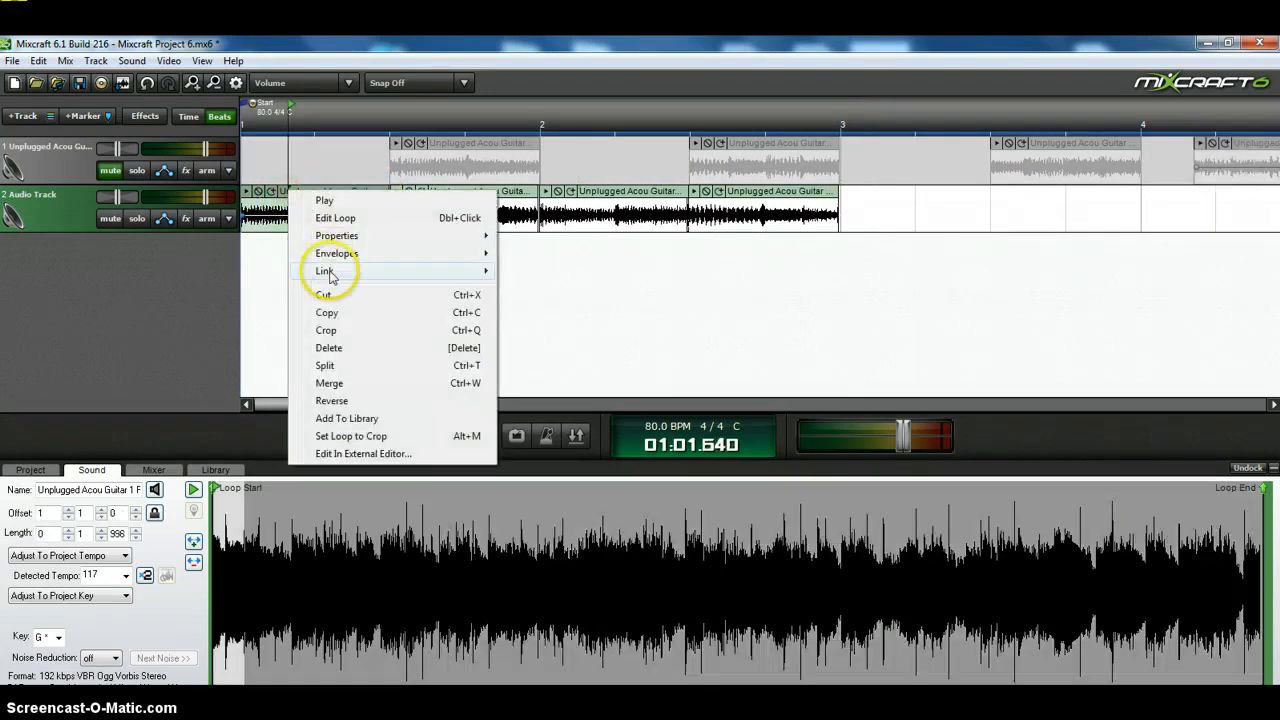
pyautogui.click(328, 312)
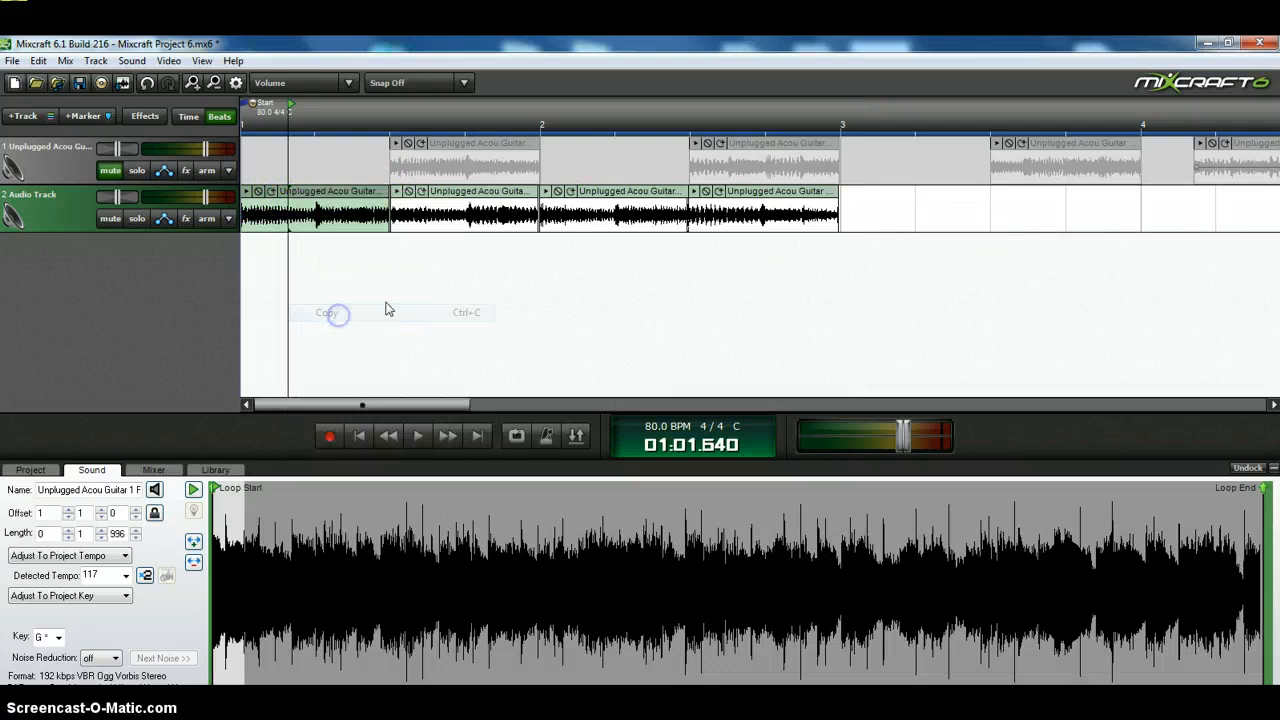
pyautogui.click(845, 197)
pyautogui.rightClick(846, 193)
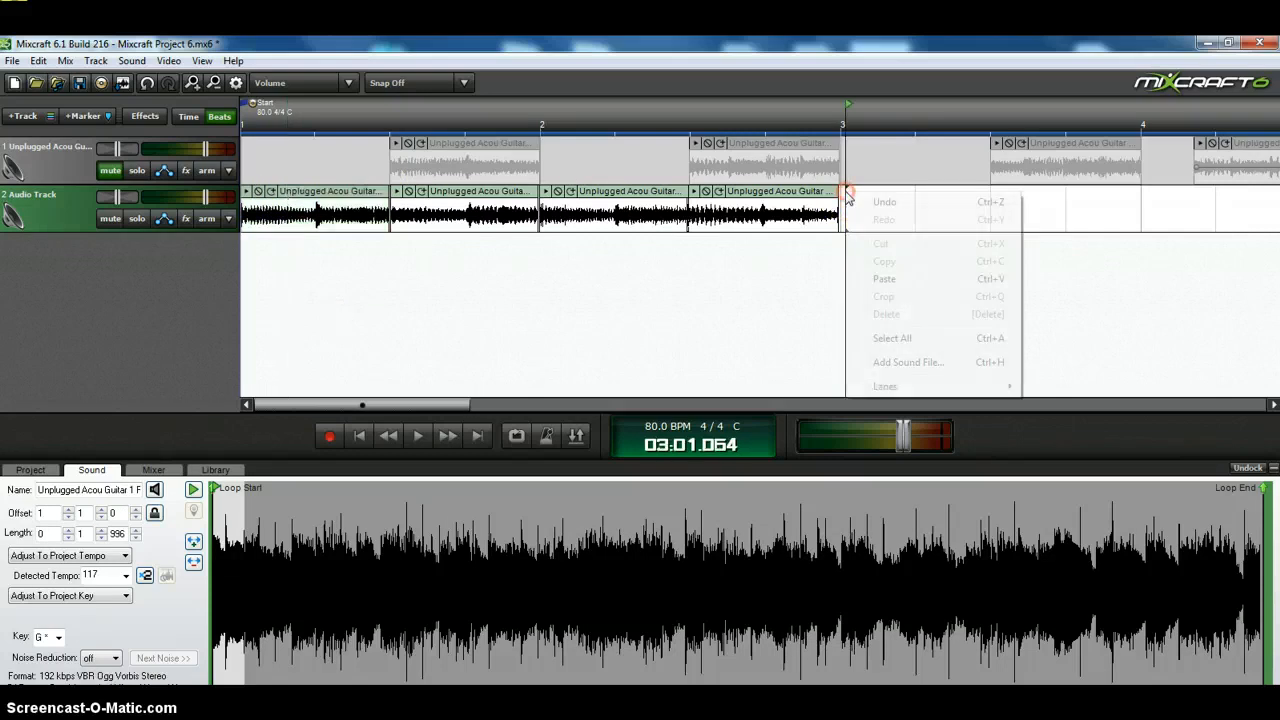
pyautogui.click(886, 278)
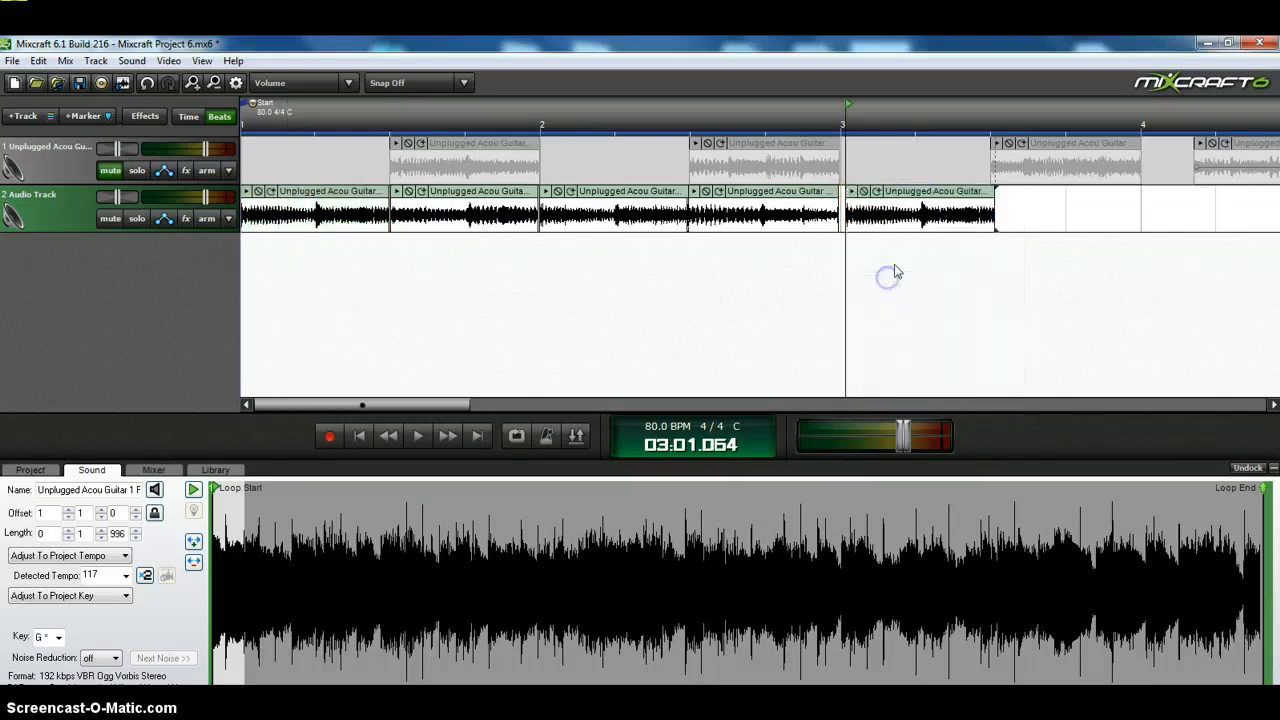
pyautogui.click(910, 195)
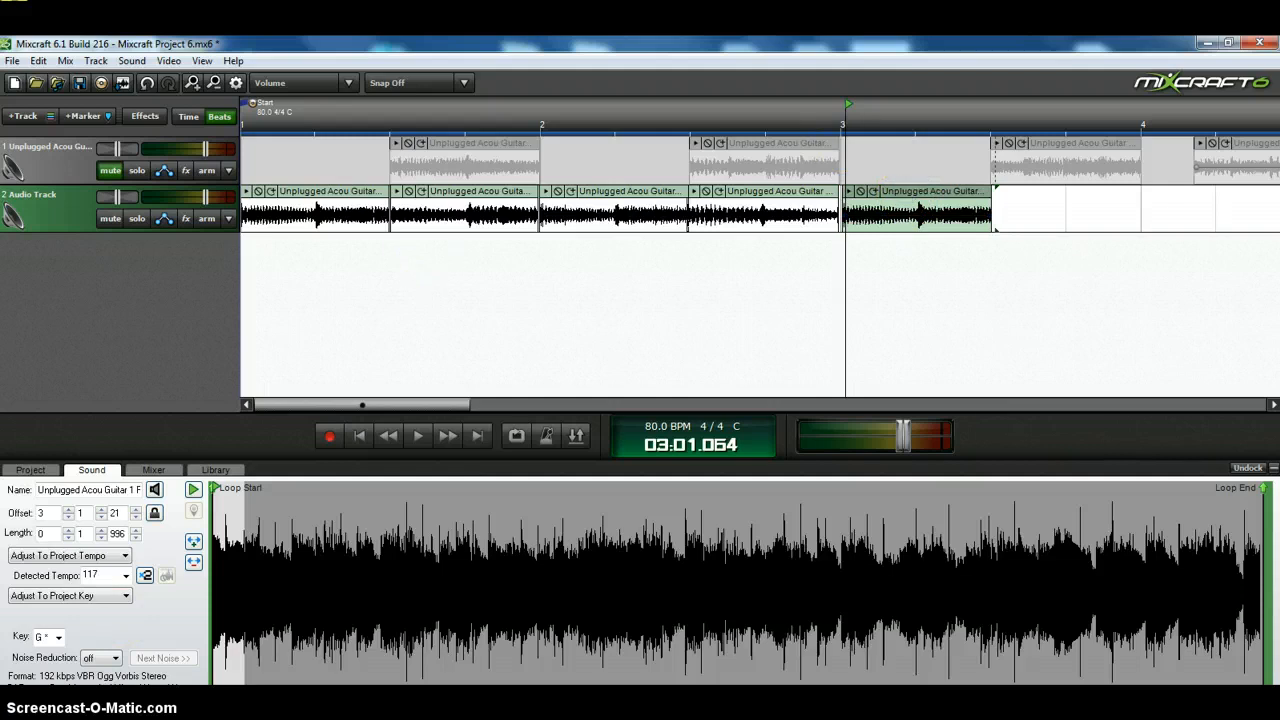
# - Check the chord chart in the browser, and in Mixcraft copy the second track 2 clip to beat 3 of measure 3
pyautogui.click(115, 700)
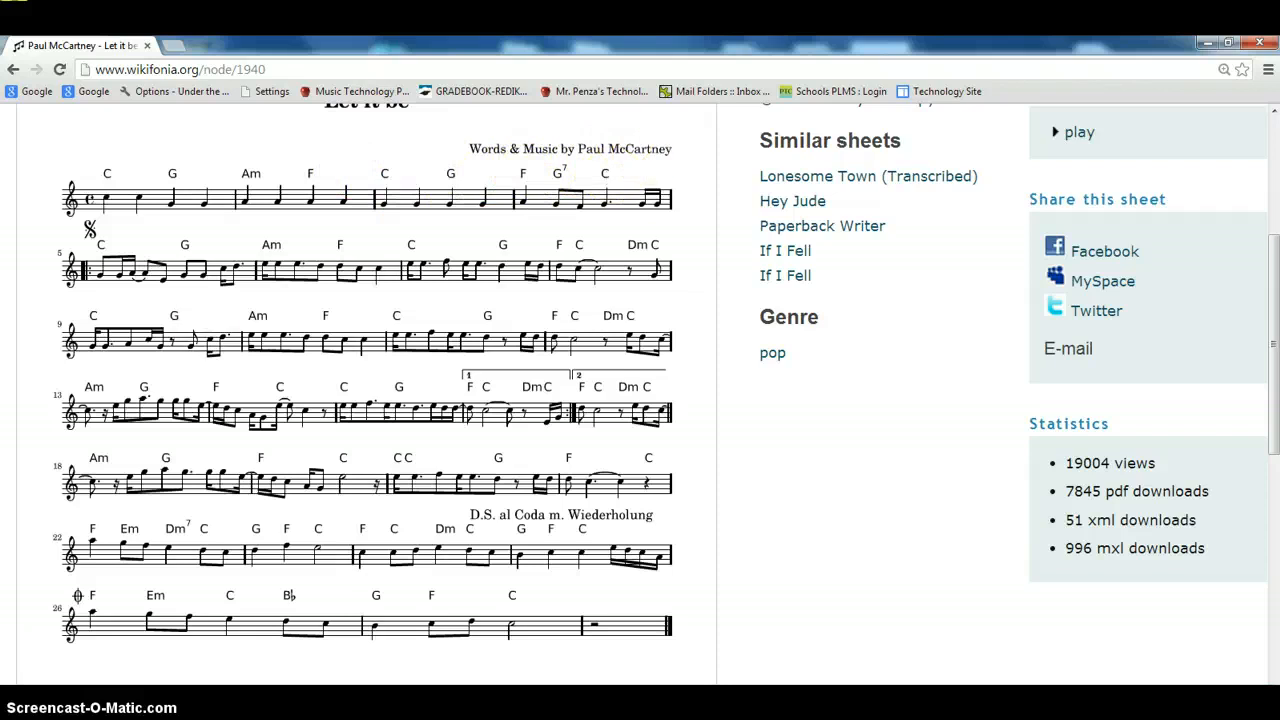
pyautogui.click(350, 700)
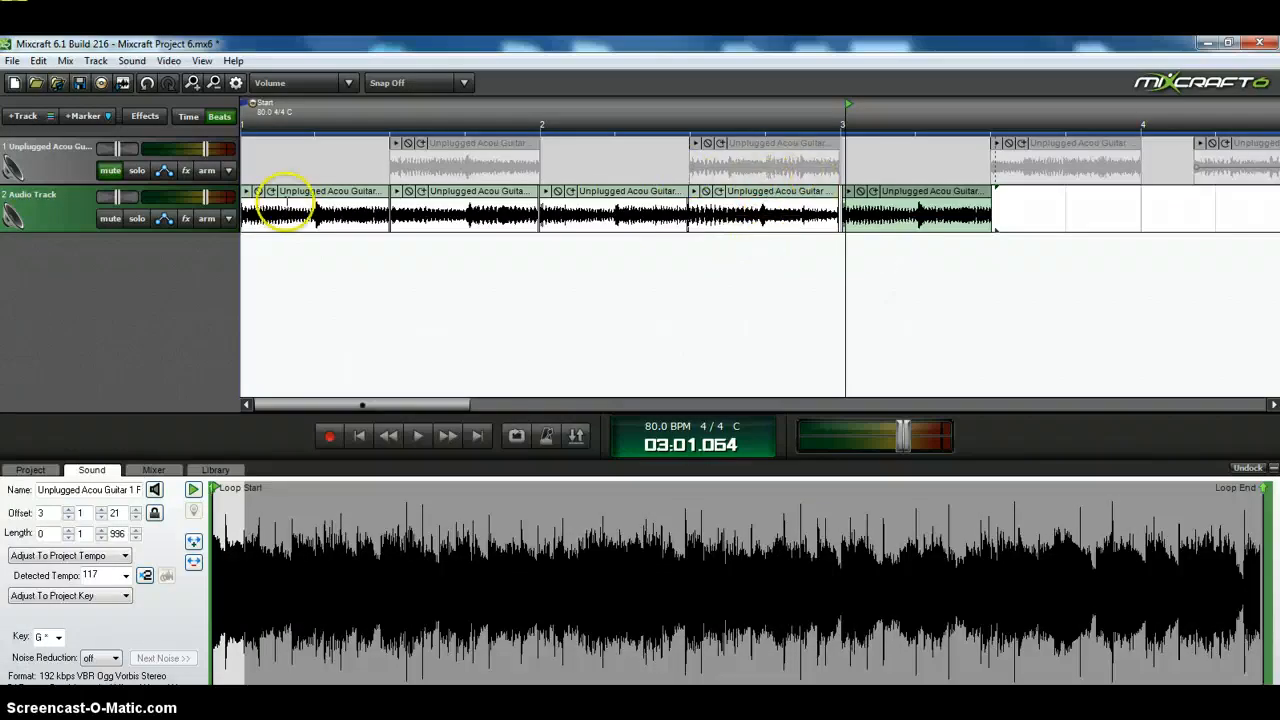
pyautogui.click(460, 197)
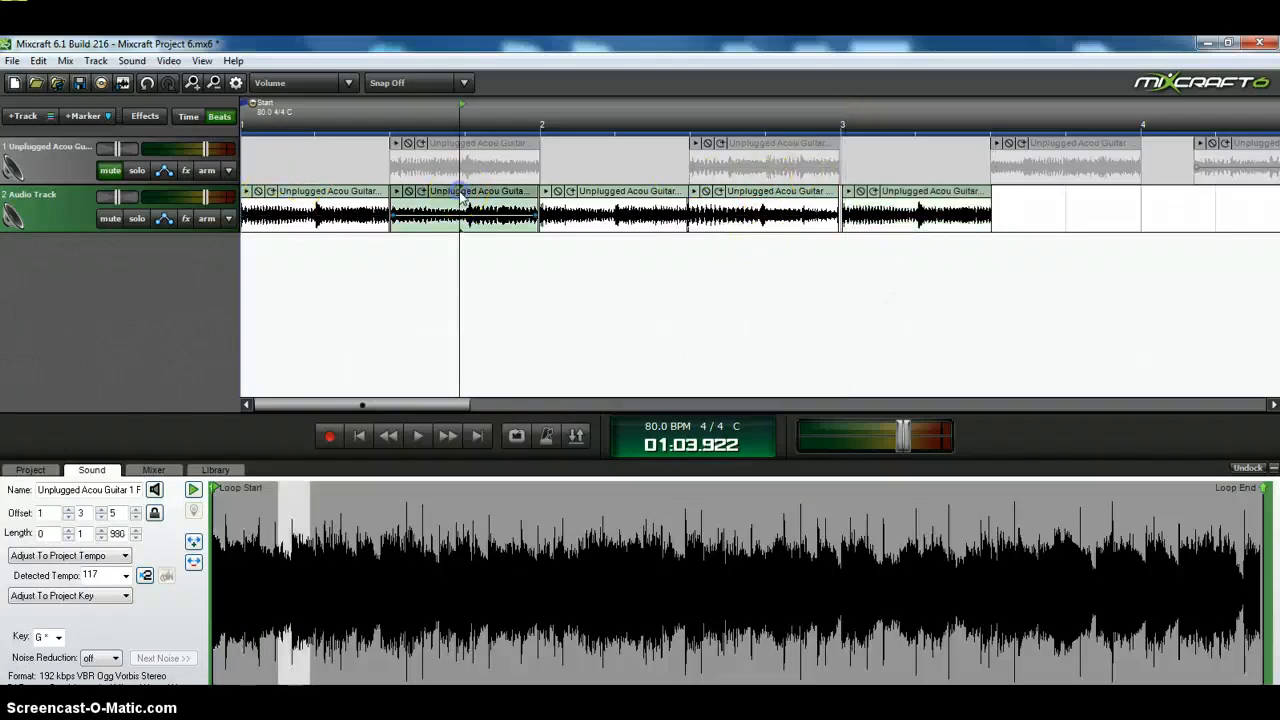
pyautogui.rightClick(460, 197)
pyautogui.click(500, 314)
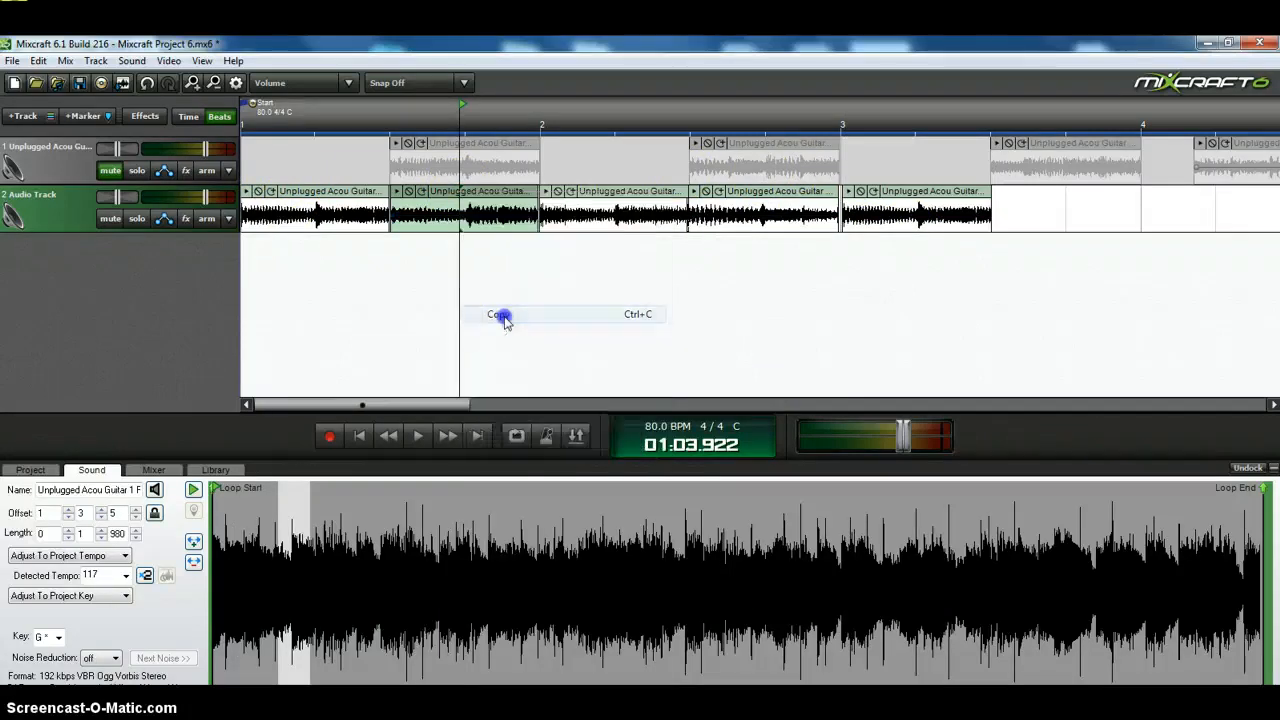
pyautogui.click(1002, 197)
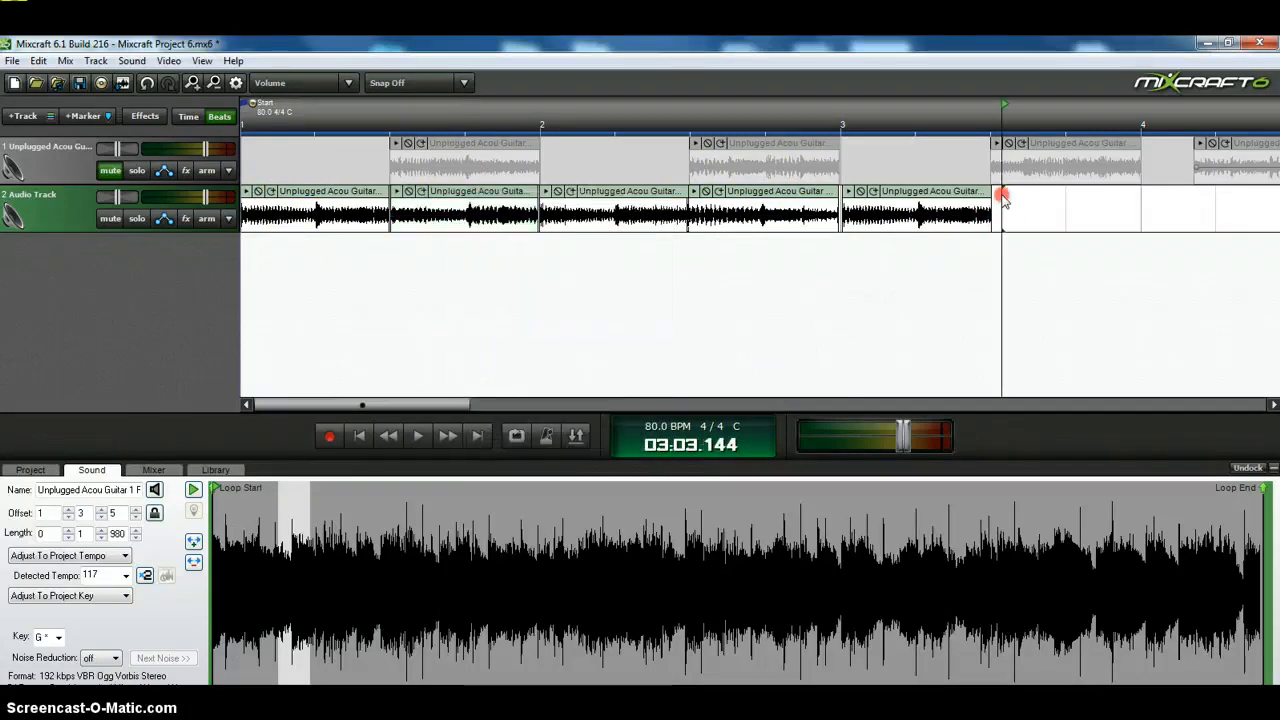
pyautogui.rightClick(1003, 197)
pyautogui.click(1038, 278)
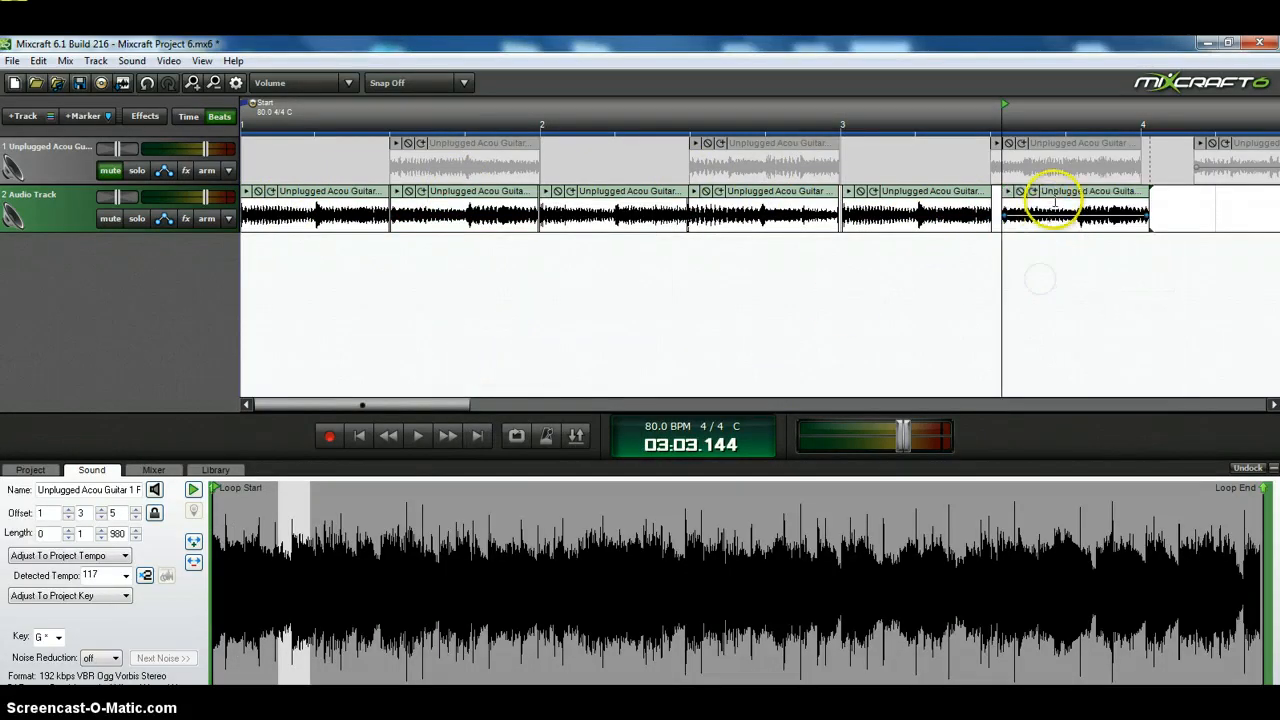
pyautogui.moveTo(1055, 197); pyautogui.dragTo(1047, 196)
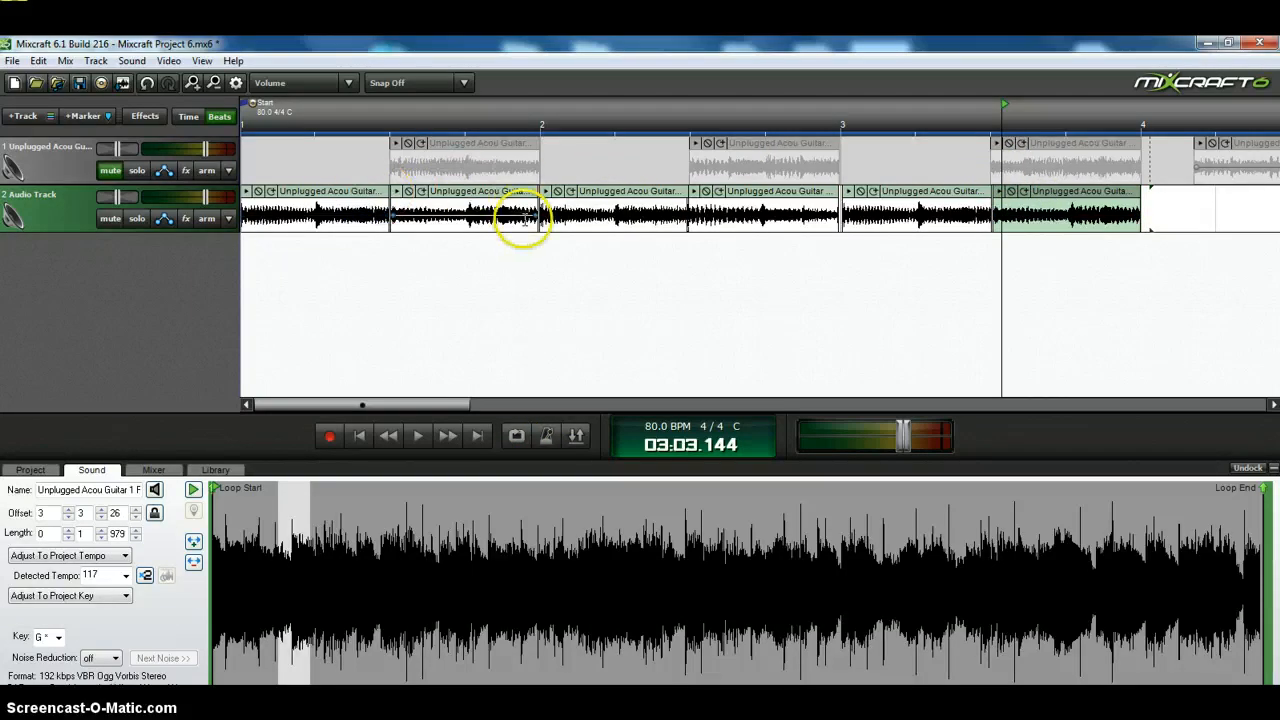
# - Copy the fourth guitar clip on track 2 to the start of measure 4, directly behind the sixth clip
pyautogui.click(767, 197)
pyautogui.rightClick(768, 196)
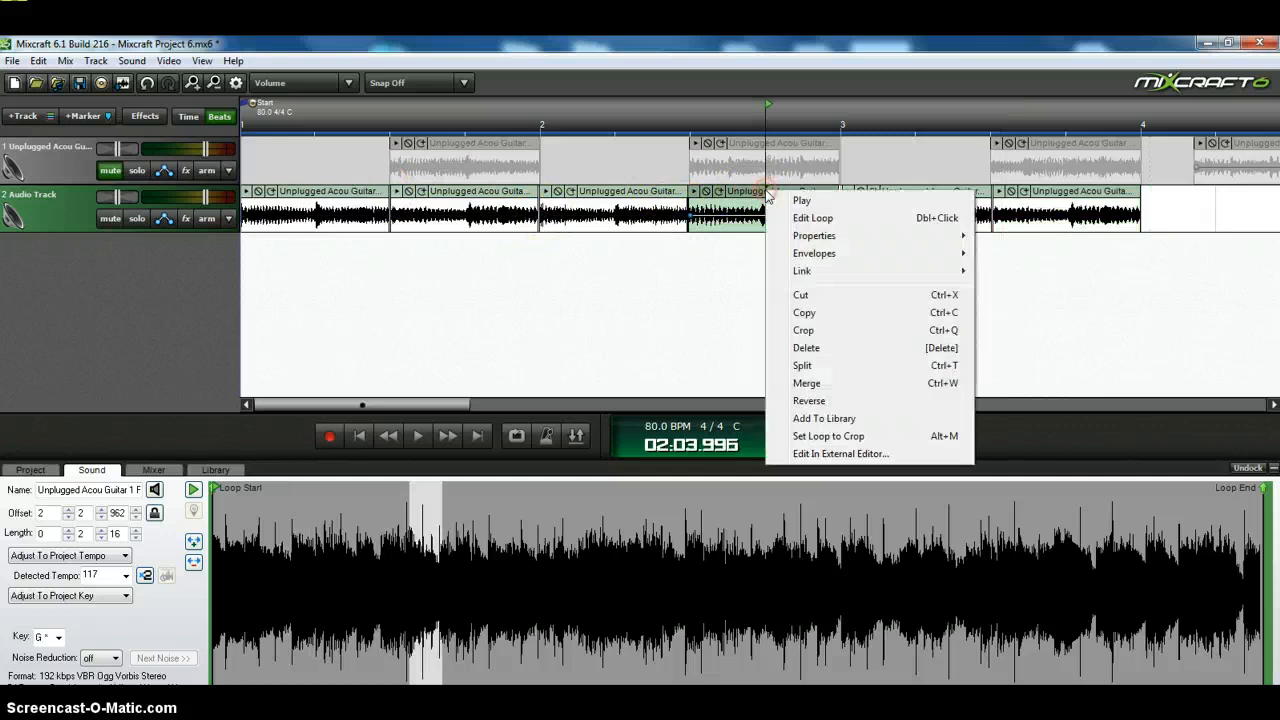
pyautogui.click(806, 312)
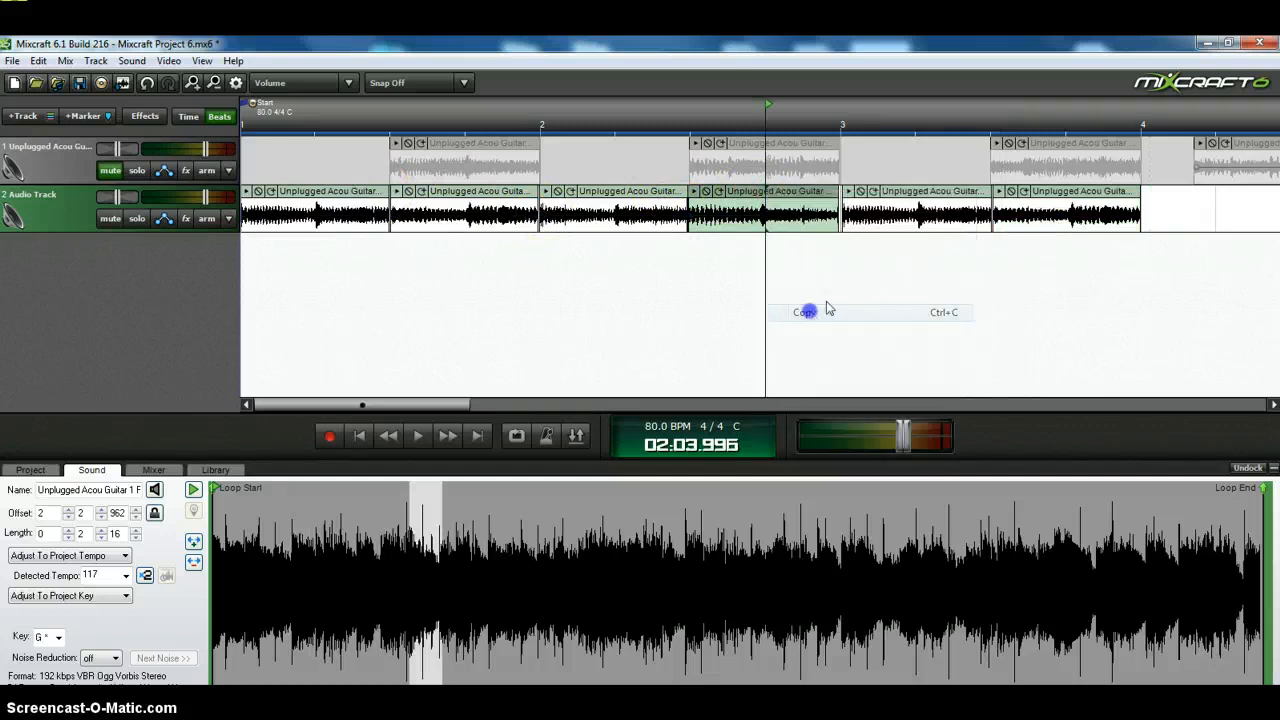
pyautogui.click(1147, 197)
pyautogui.rightClick(1145, 198)
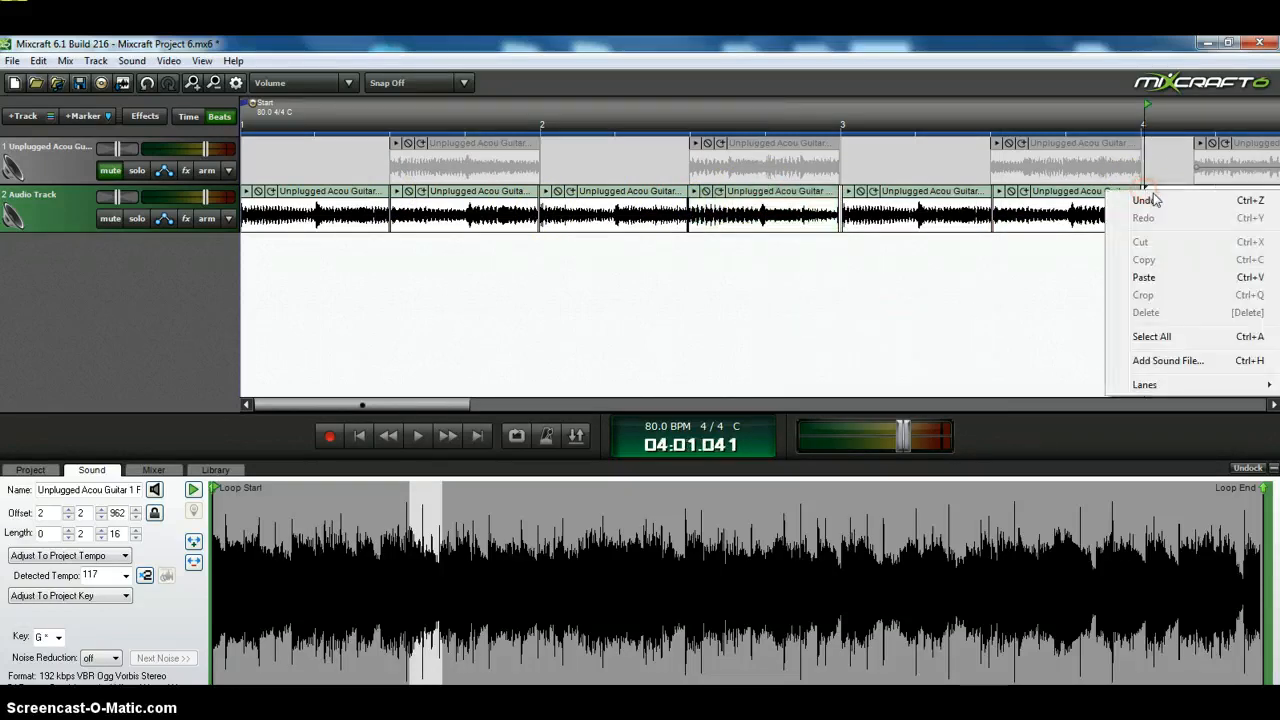
pyautogui.click(1149, 278)
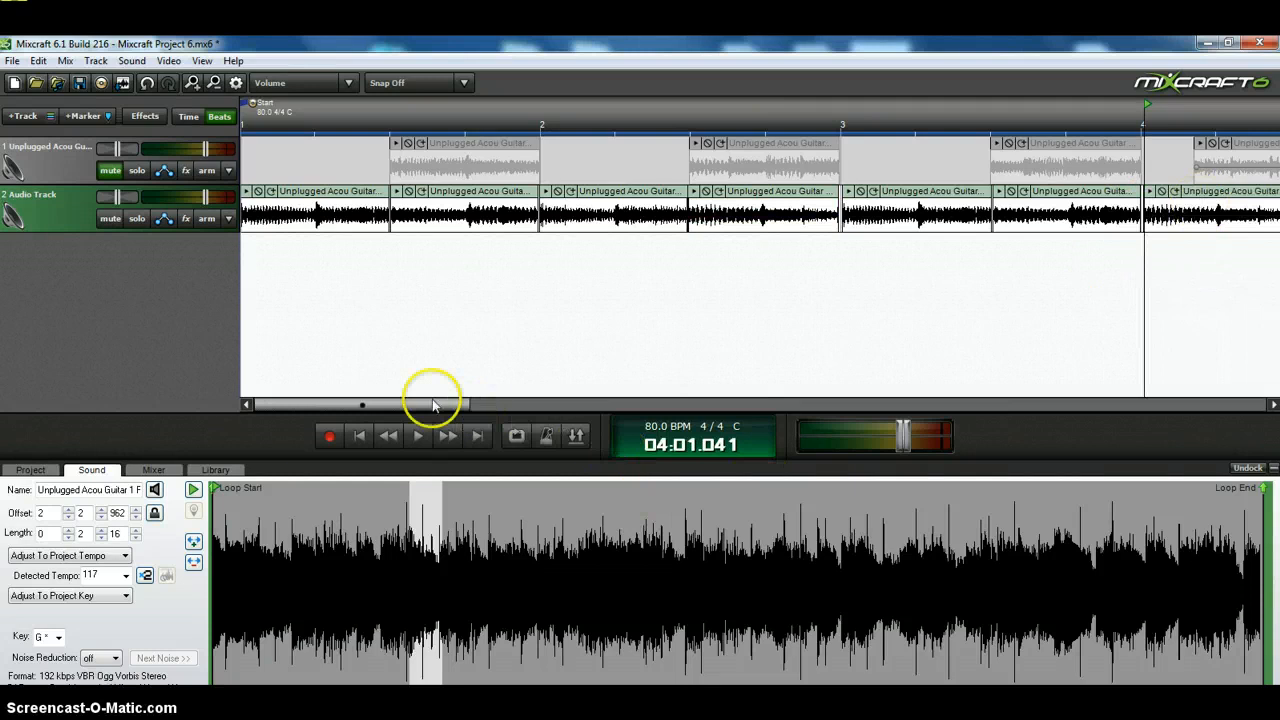
# - Copy the first track 2 guitar clip to beat 3 of measure 4 and move it up close behind the preceding clip
pyautogui.moveTo(436, 406); pyautogui.dragTo(421, 403)
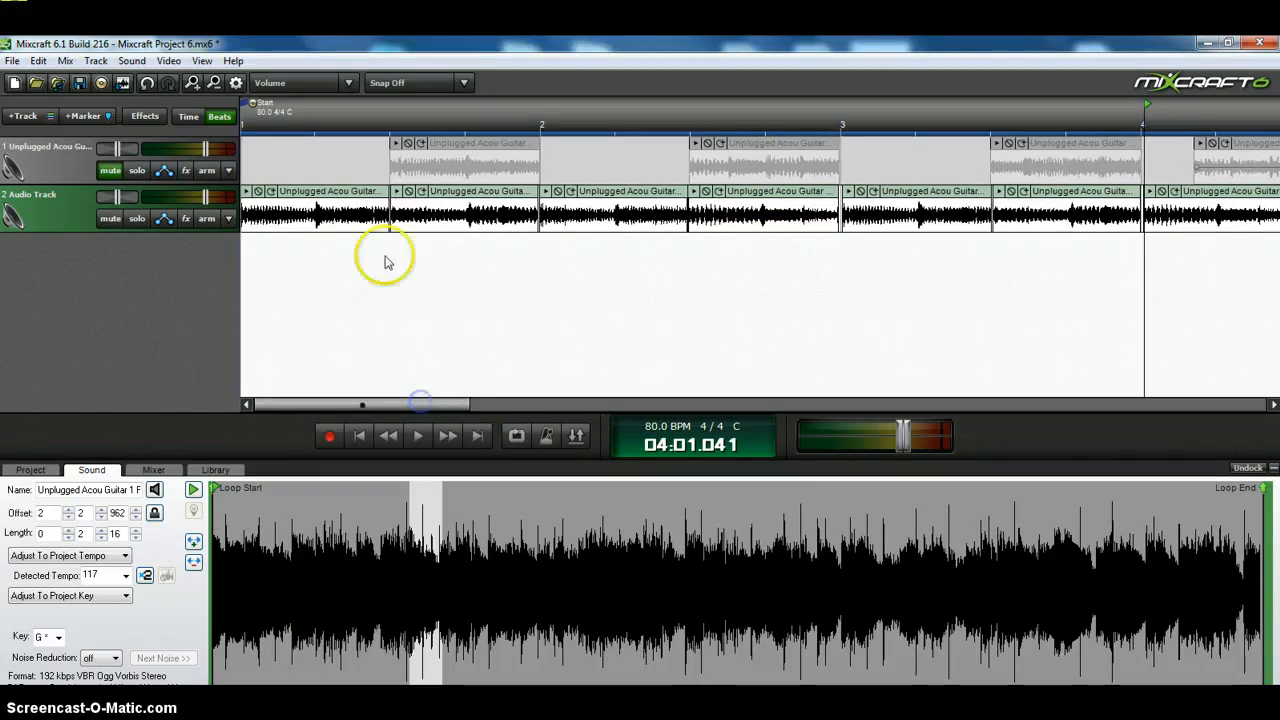
pyautogui.rightClick(350, 202)
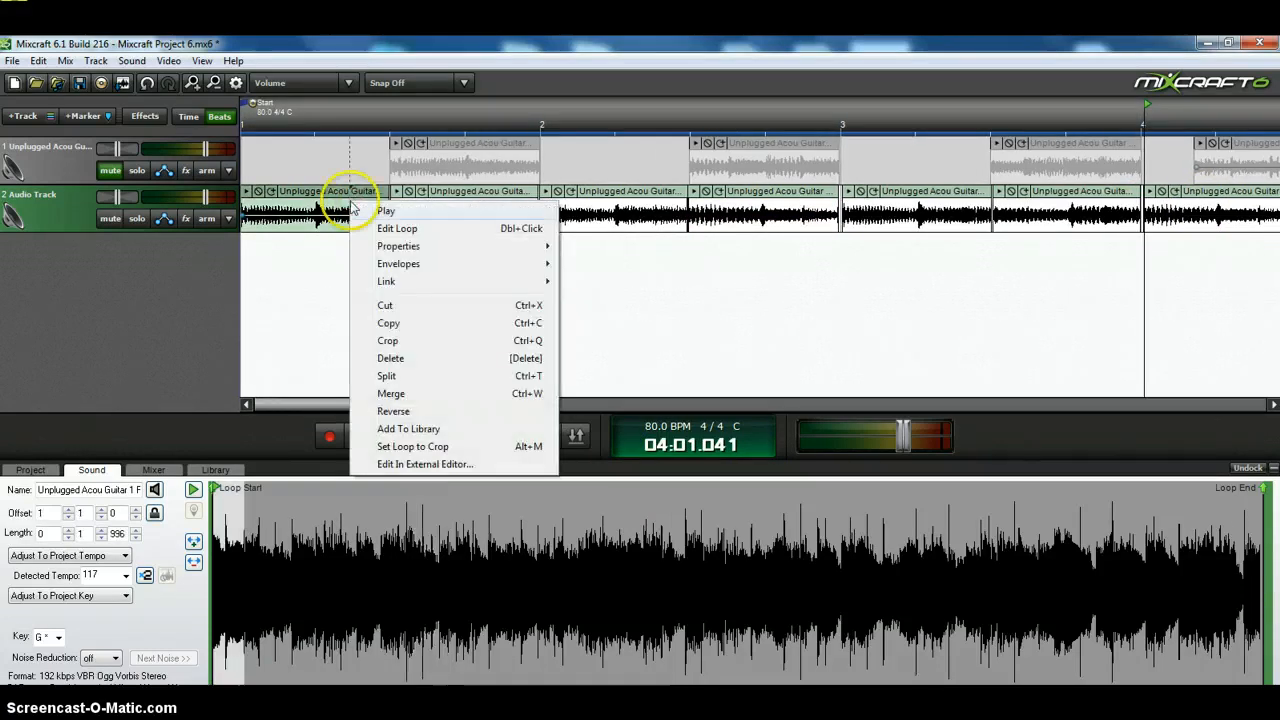
pyautogui.click(397, 322)
pyautogui.moveTo(357, 405); pyautogui.dragTo(514, 406)
pyautogui.click(546, 203)
pyautogui.rightClick(546, 203)
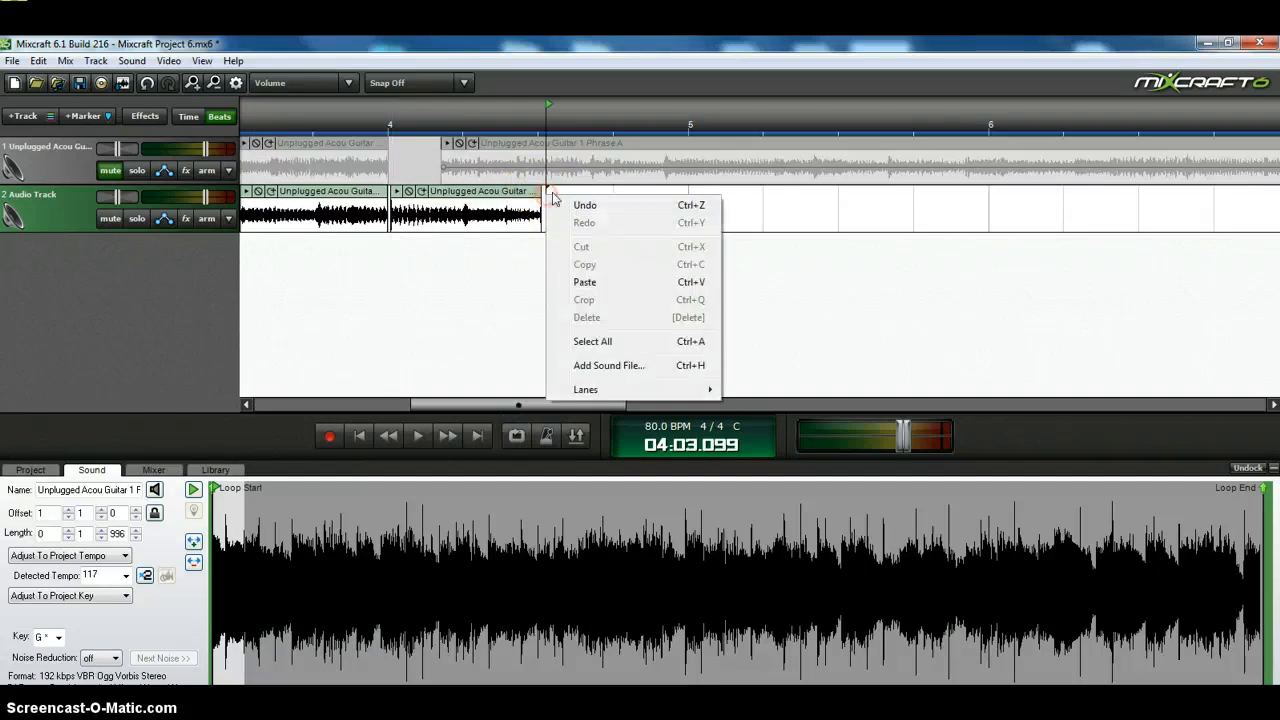
pyautogui.click(585, 282)
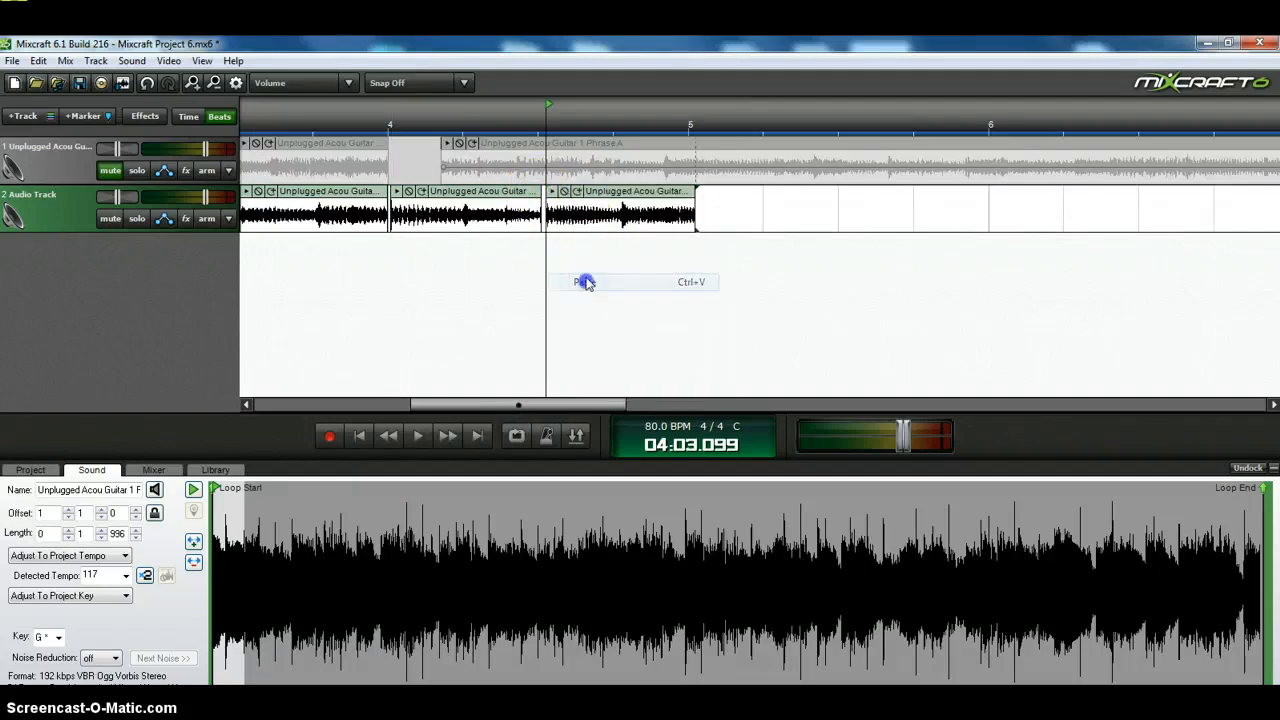
pyautogui.click(603, 195)
# - Play the guitar progression on track 2 from the start to the end of measure 4, then return to the beginning
pyautogui.moveTo(466, 405); pyautogui.dragTo(282, 388)
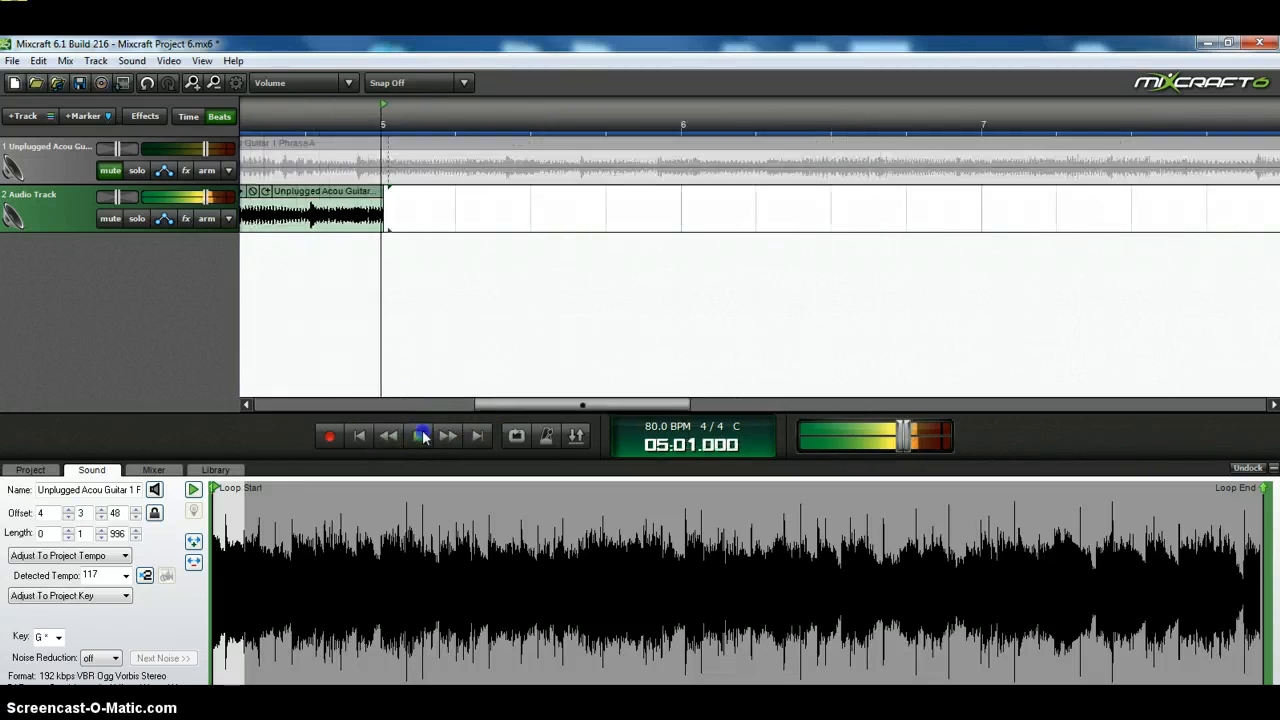
pyautogui.click(358, 437)
pyautogui.click(358, 437)
pyautogui.click(418, 435)
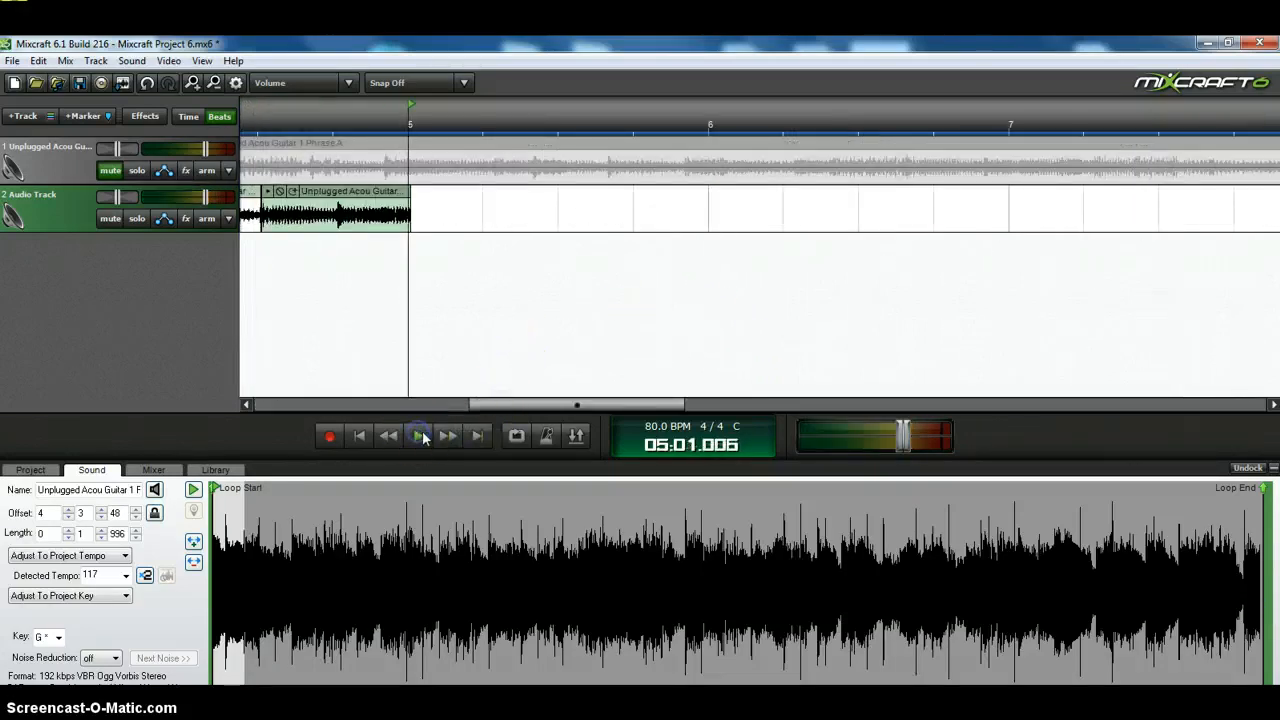
pyautogui.click(360, 437)
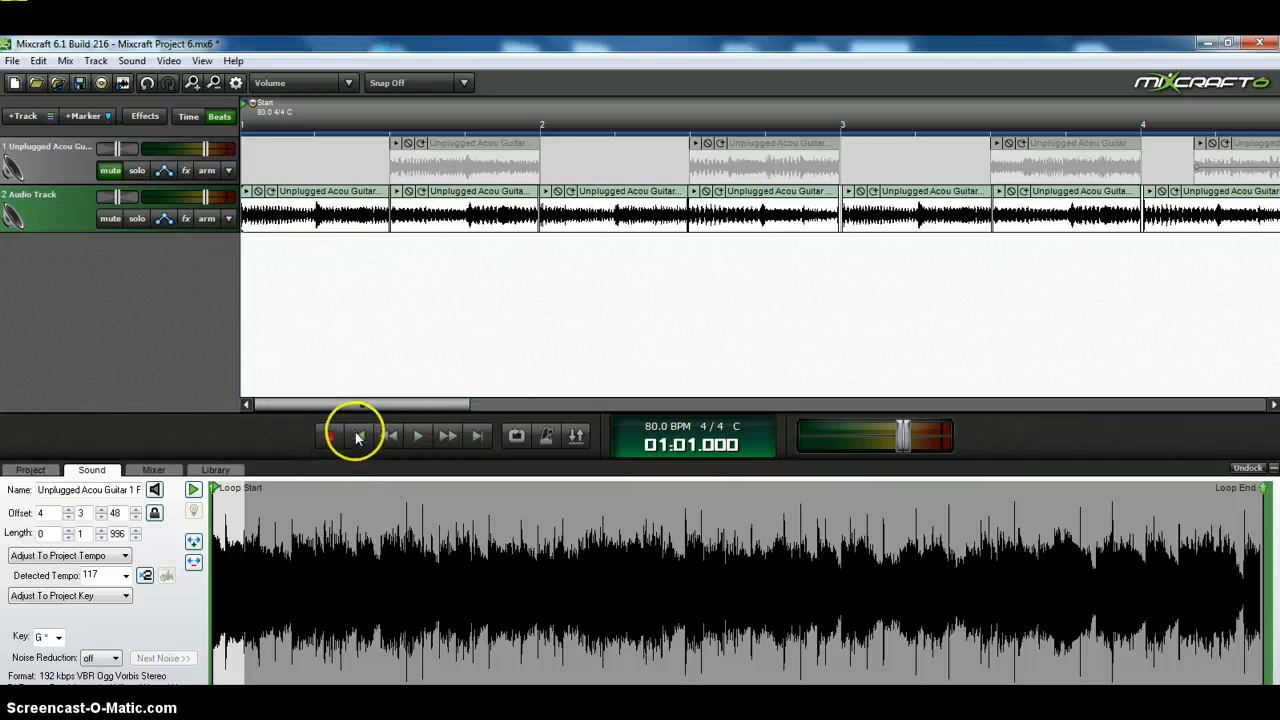
pyautogui.click(422, 437)
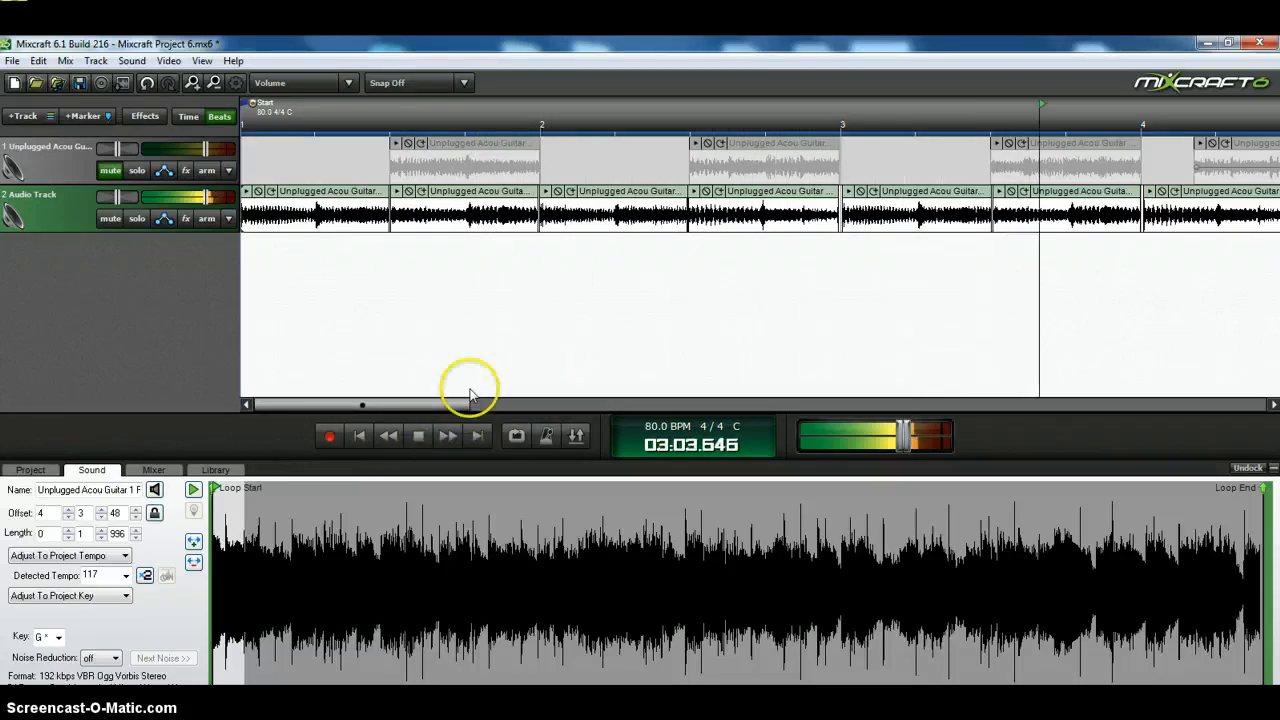
pyautogui.click(418, 441)
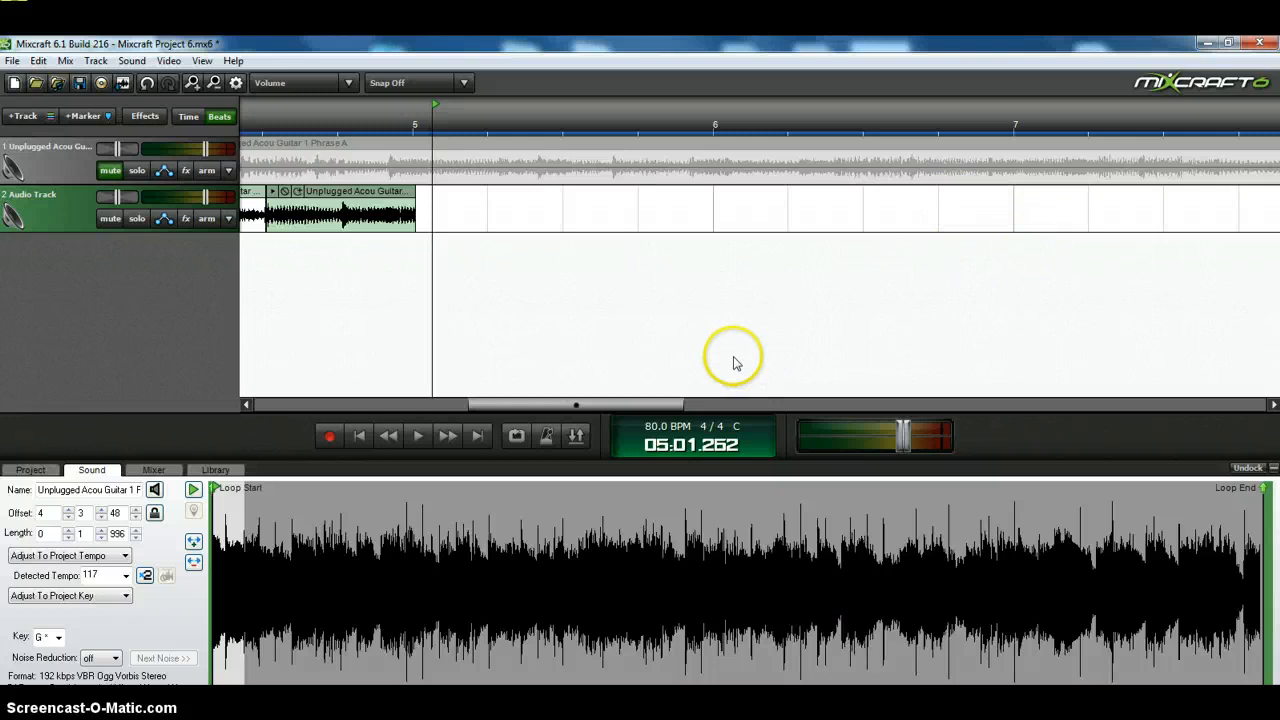
pyautogui.moveTo(528, 405); pyautogui.dragTo(308, 408)
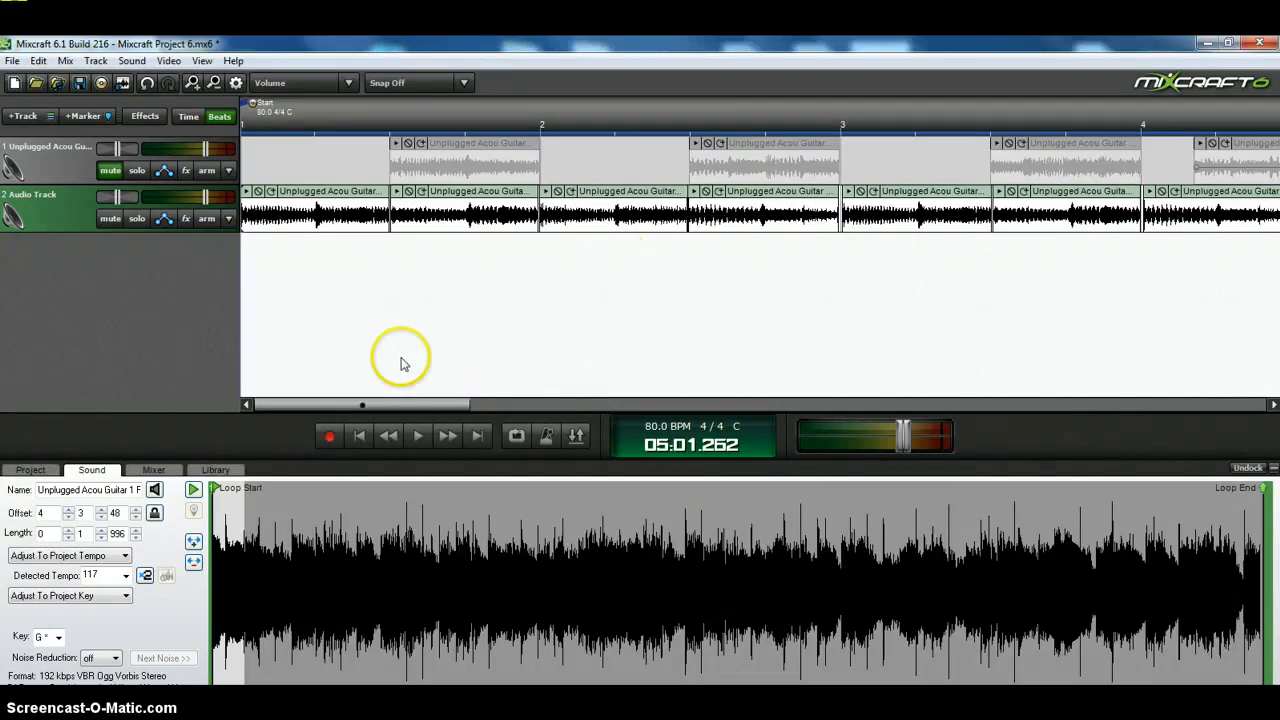
# - Open the loop library and look through the Unplugged guitar, bass and drum loops
pyautogui.click(216, 469)
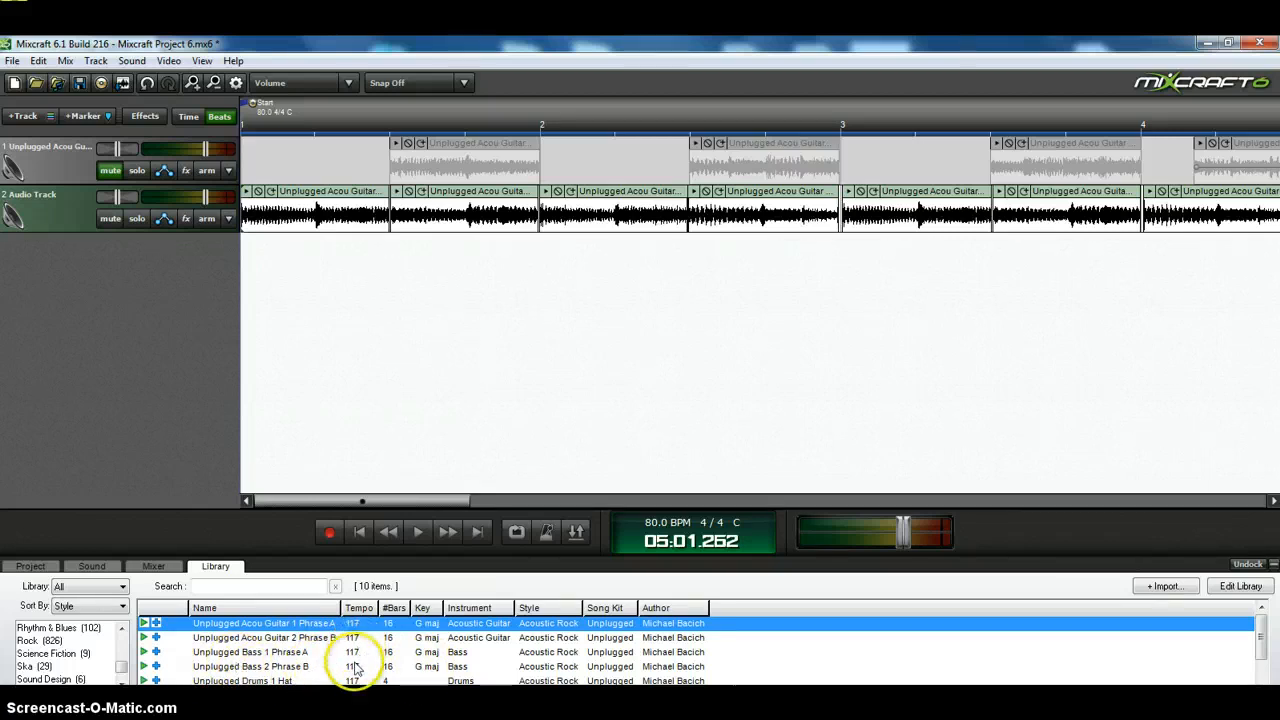
pyautogui.scroll(-2, 355, 668)
pyautogui.scroll(2, 355, 668)
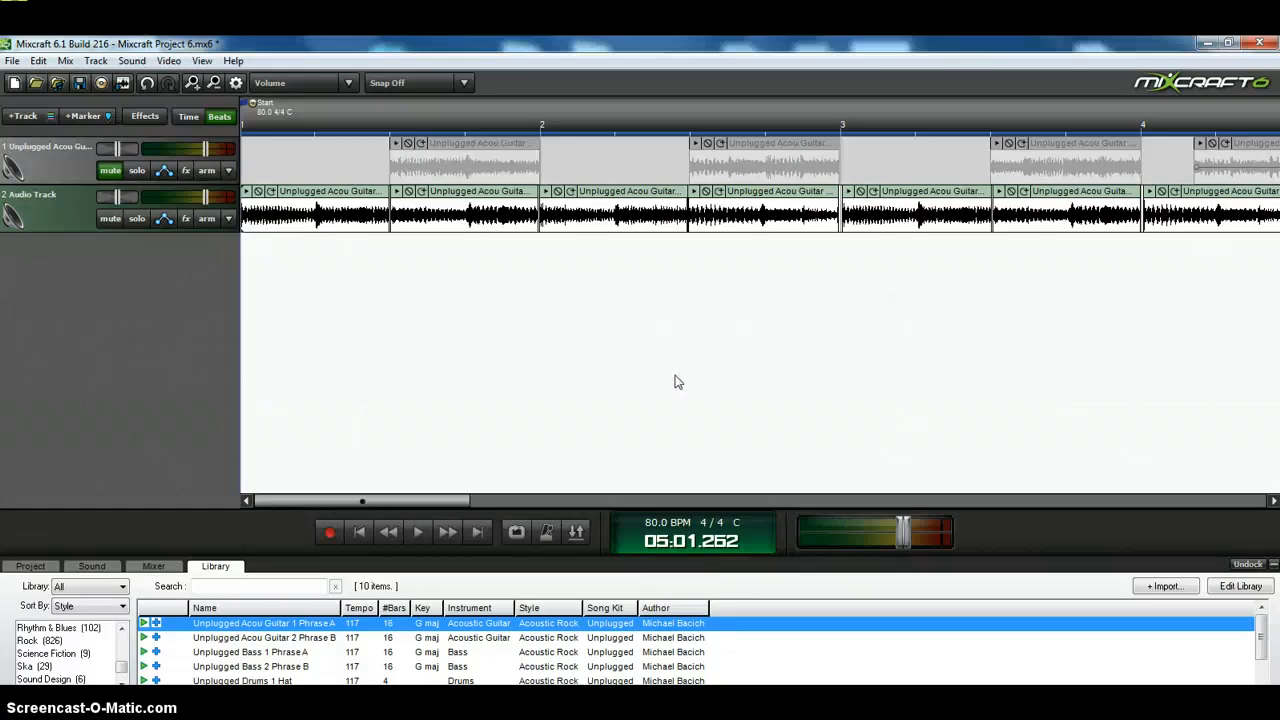
pyautogui.click(523, 409)
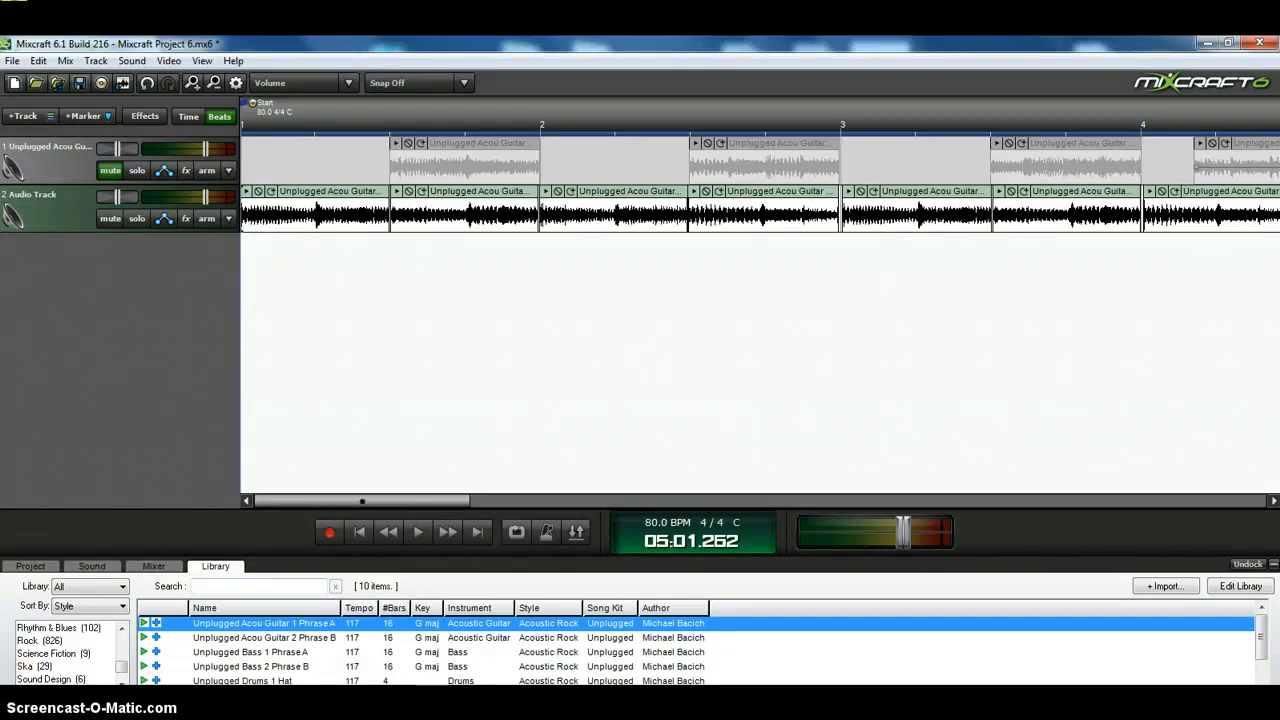